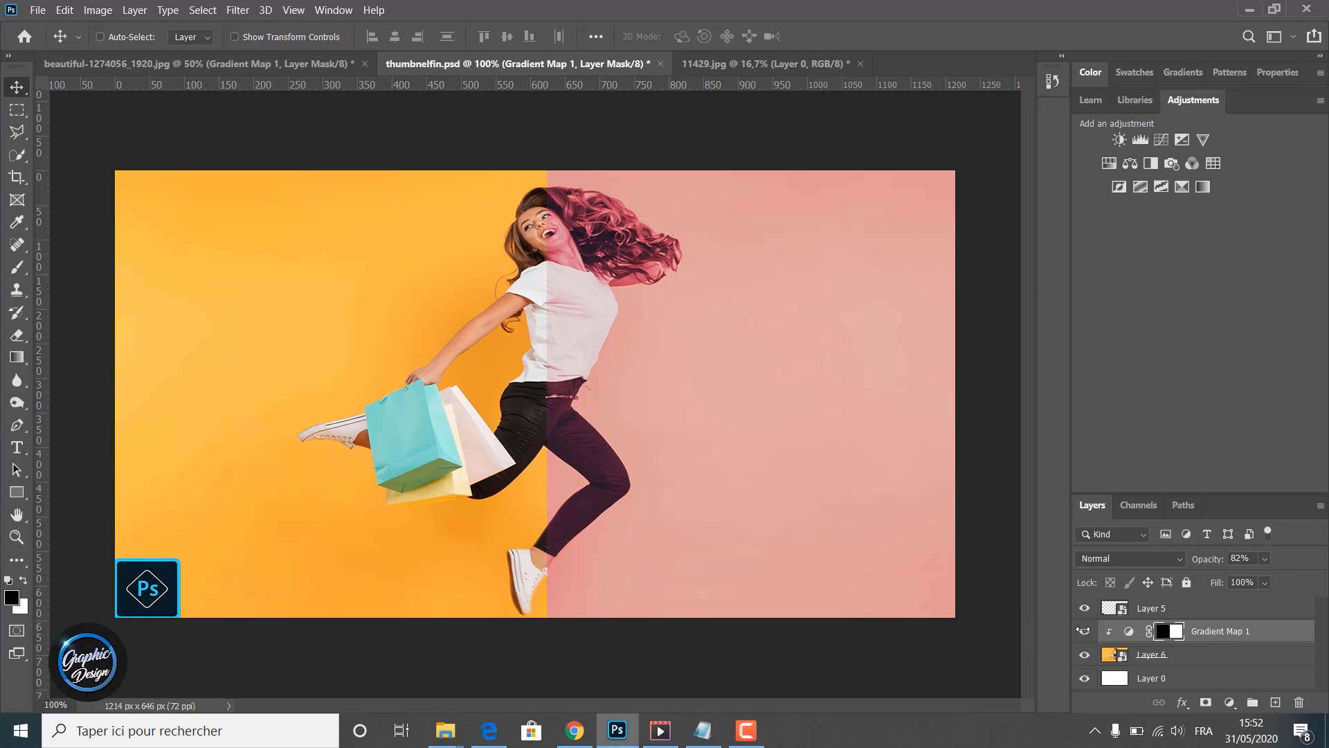
- Toggle the Gradient Map 1 layer's visibility in the thumbnail to compare the image with and without the effect
left_click(1084, 630)
left_click(1084, 630)
left_click(1084, 631)
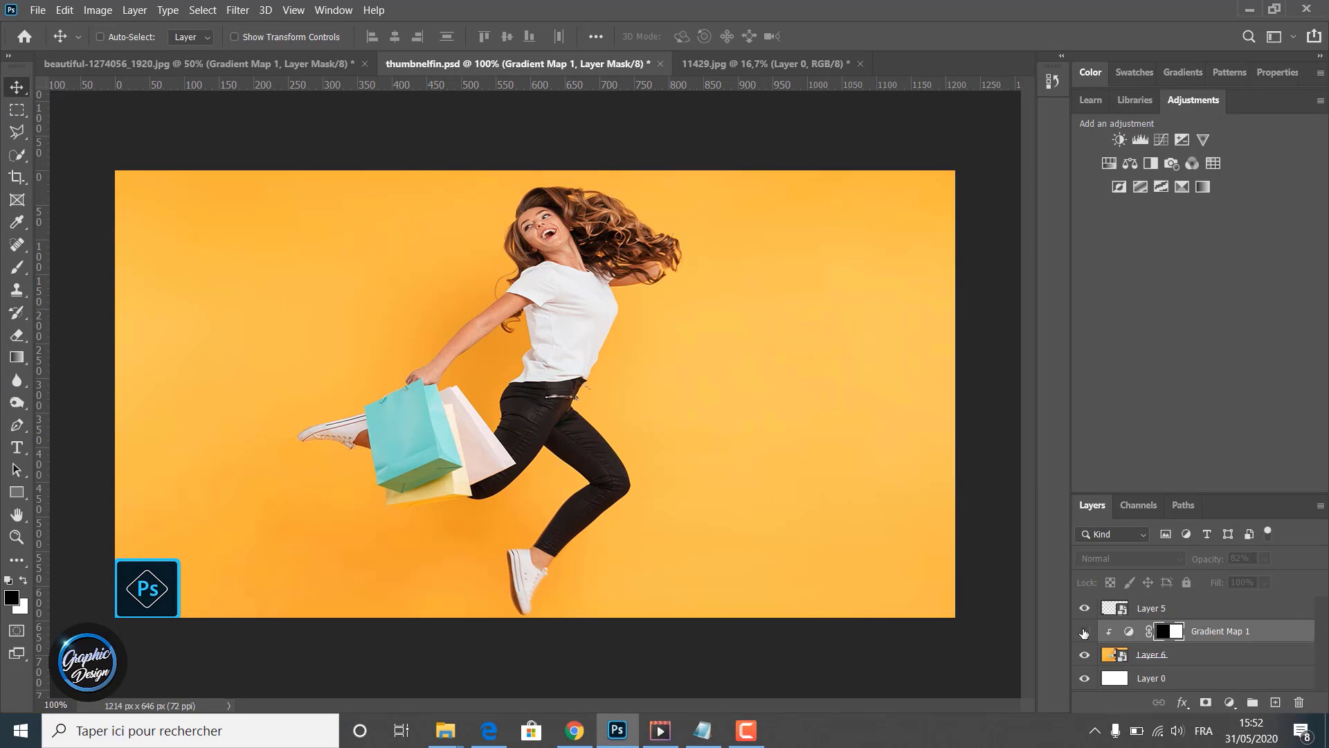
left_click(1084, 630)
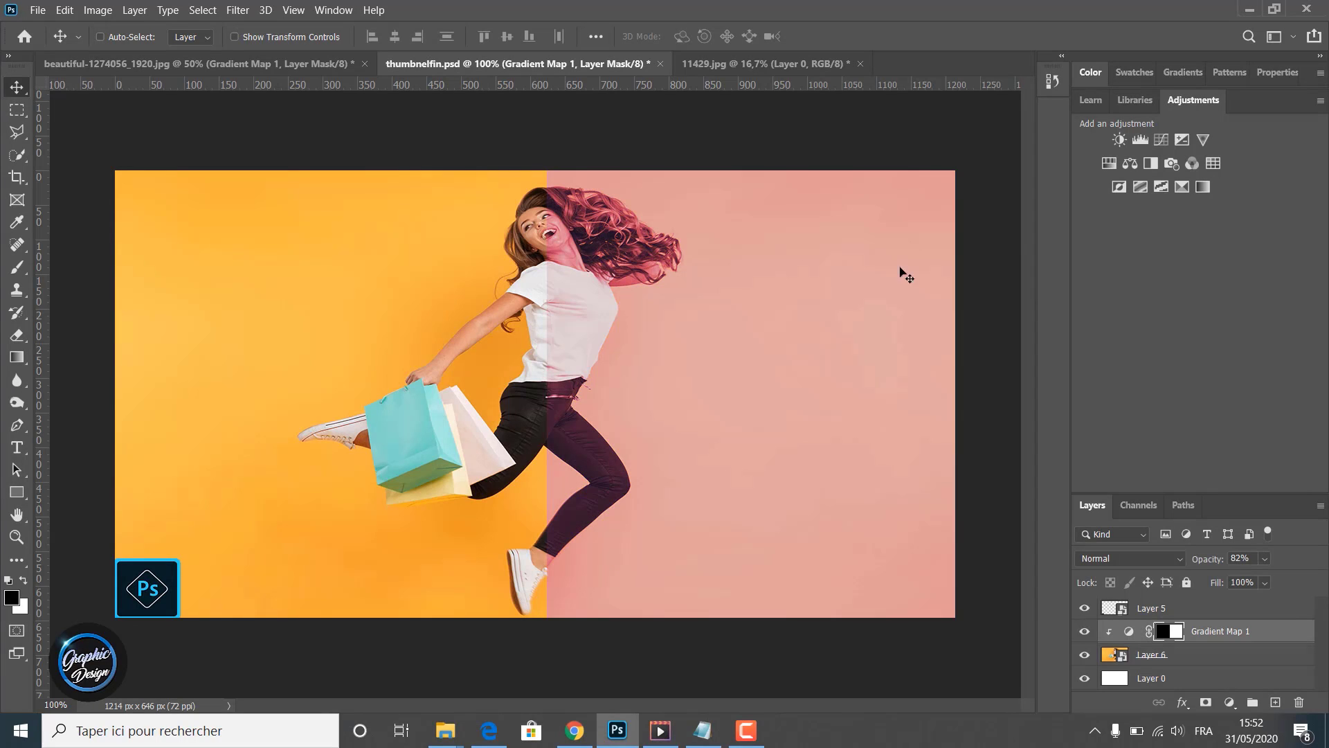
- Switch to the portrait photo and toggle its gradient map's visibility to compare the image with and without it
left_click(196, 69)
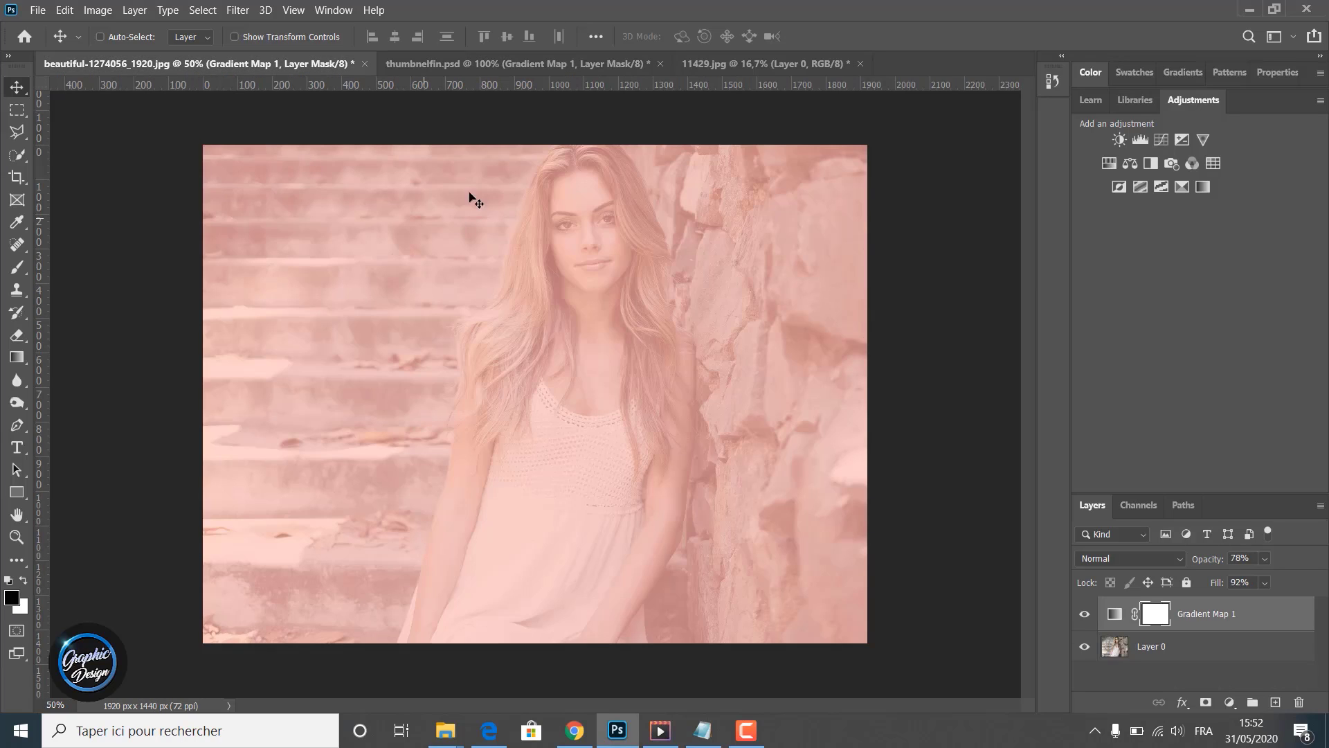
left_click(1084, 615)
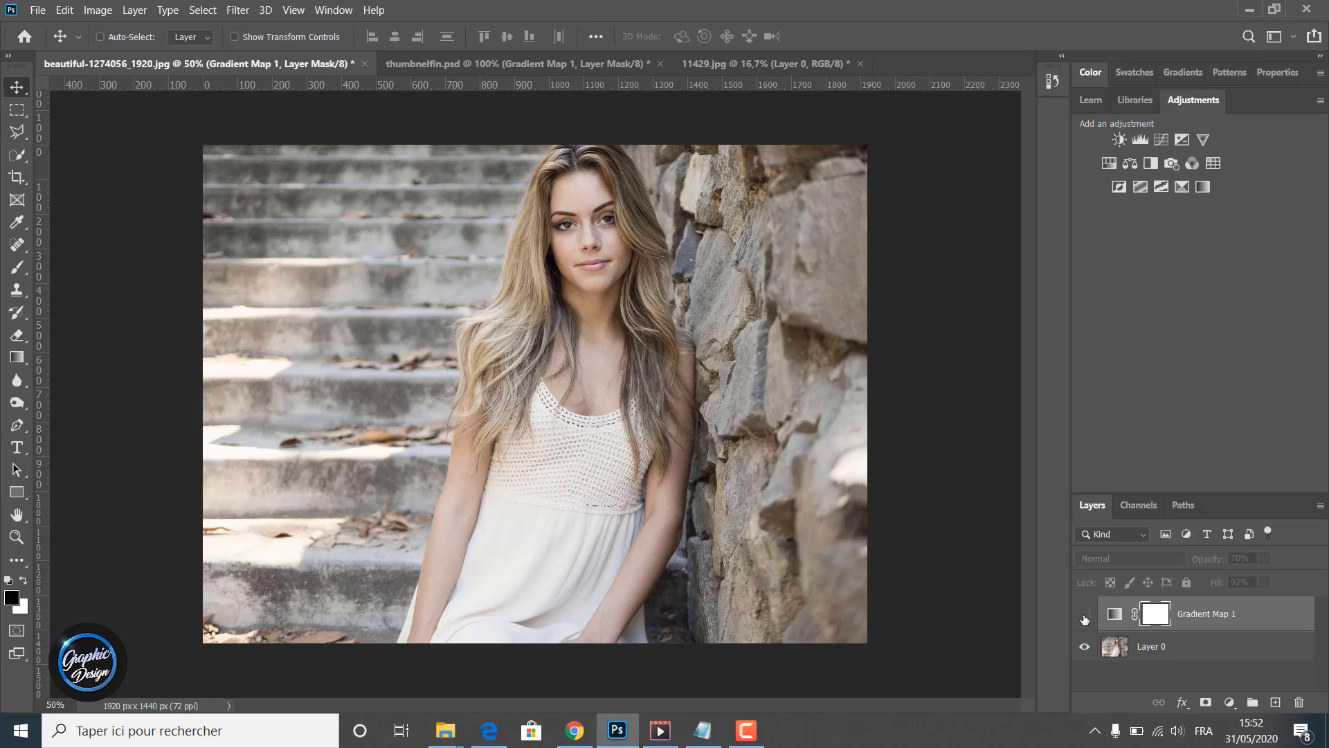
left_click(1084, 615)
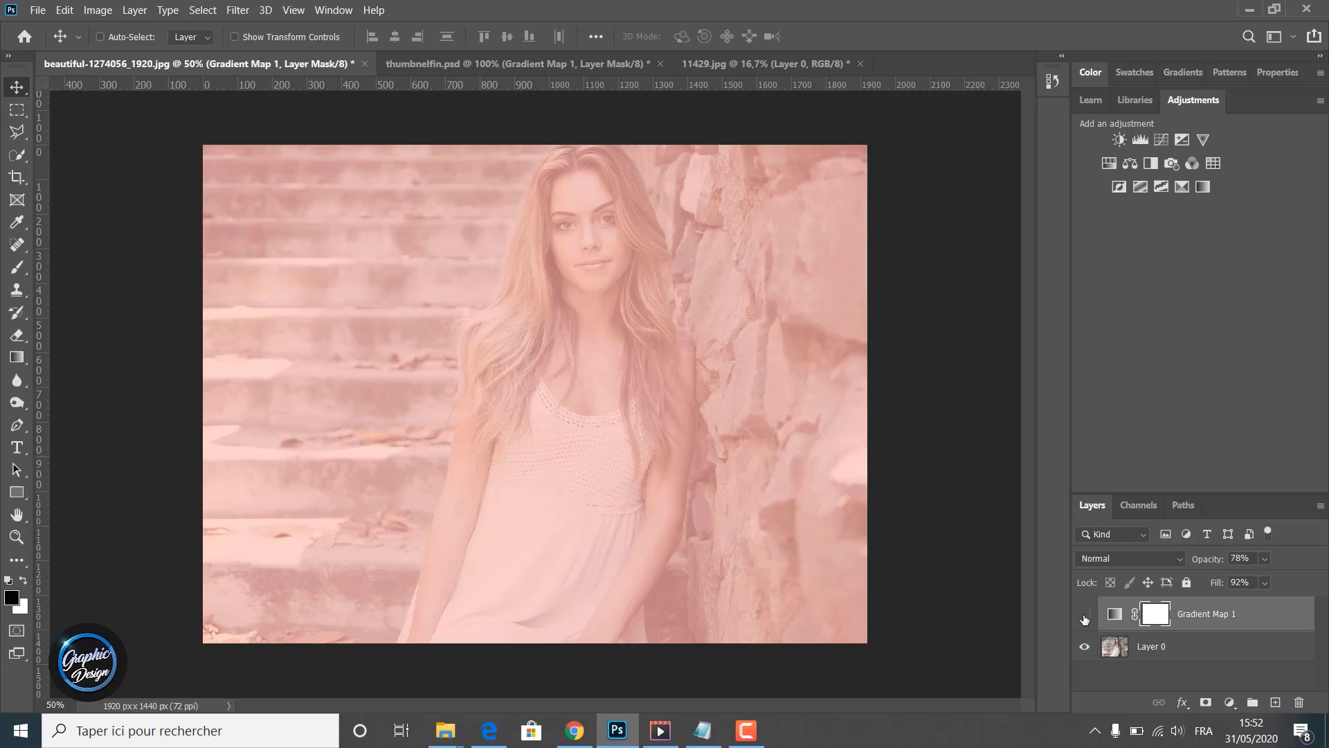
left_click(1085, 617)
left_click(1084, 617)
left_click(1085, 617)
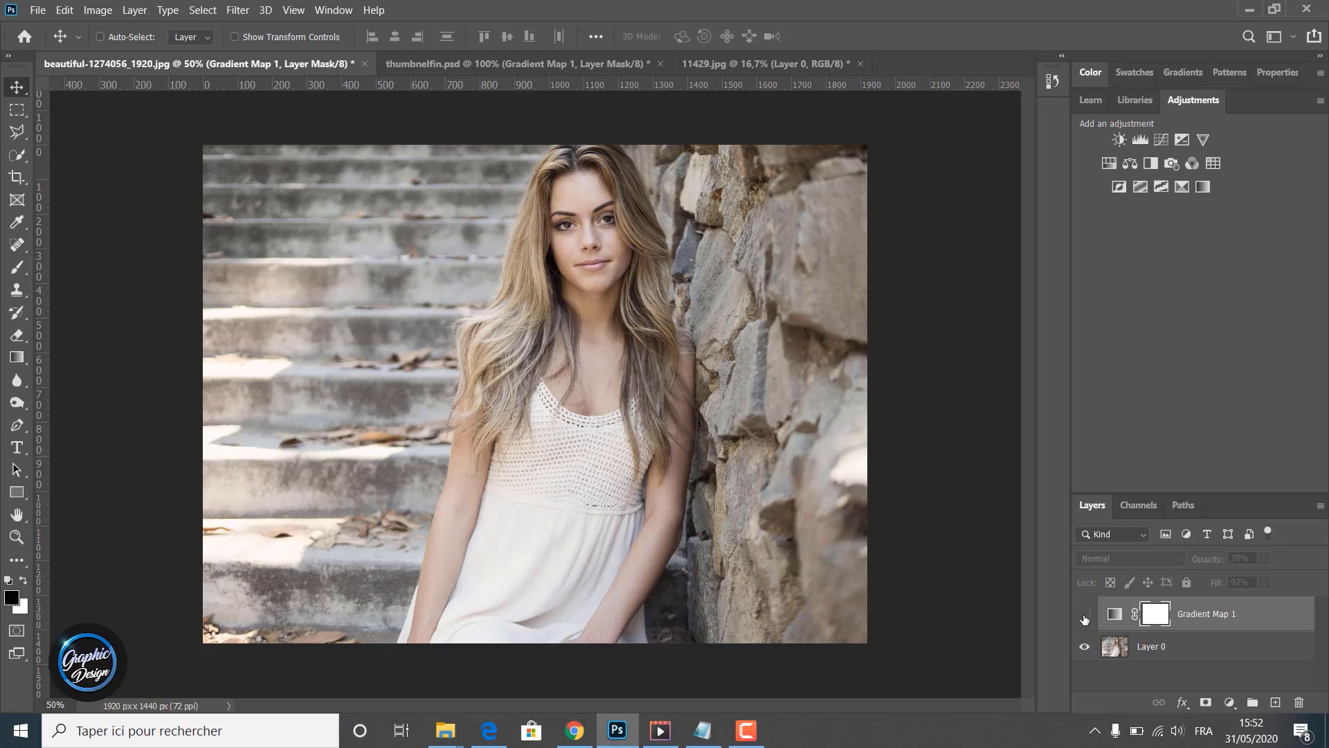
left_click(1085, 616)
- Examine the thumbnail and the 11429.jpg documents, zooming out on the jumping-woman photo
left_click(464, 66)
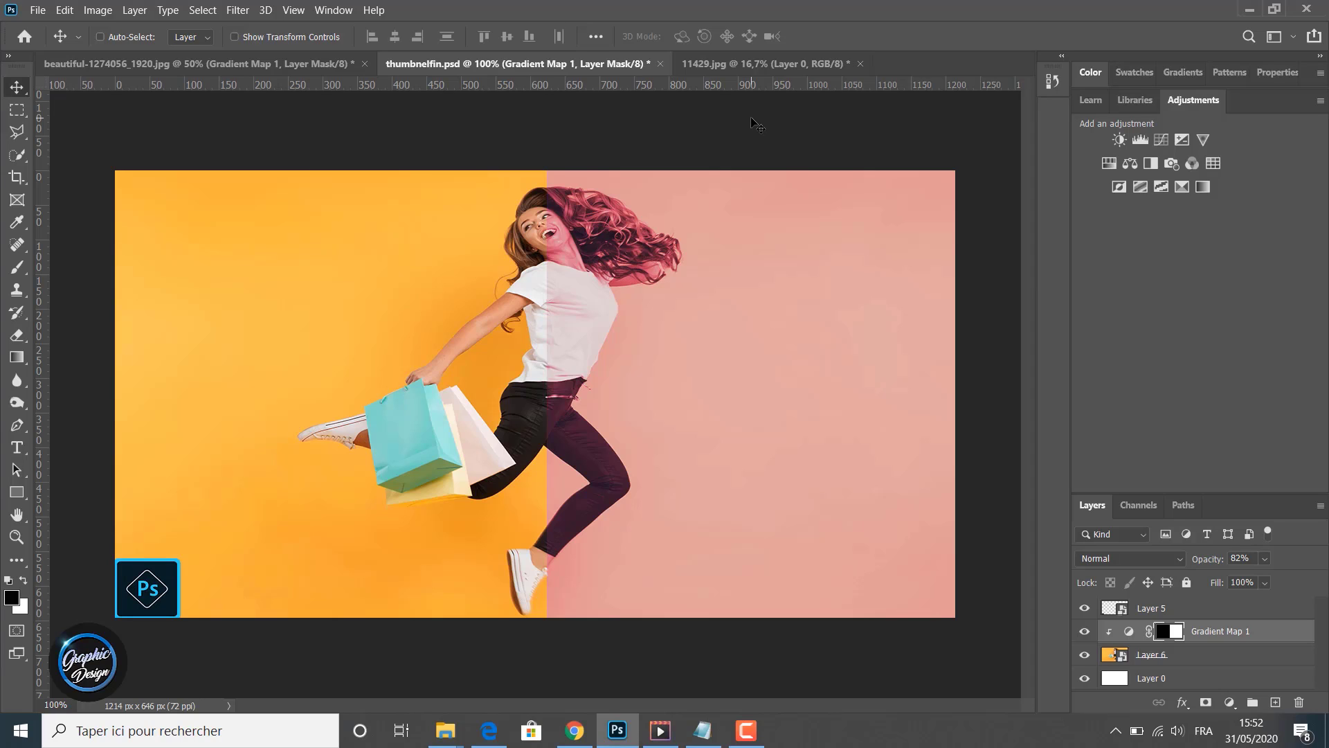
left_click(735, 63)
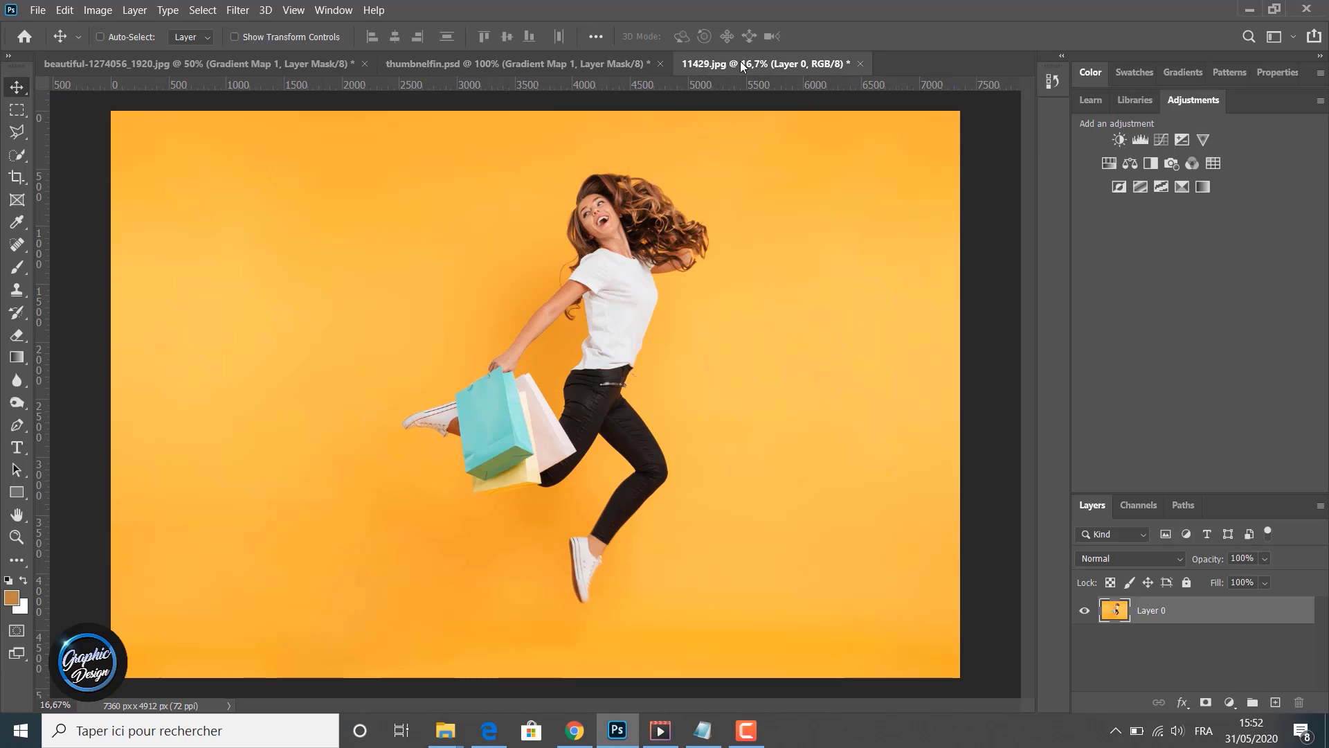
left_click(16, 536)
left_click(238, 407, "alt")
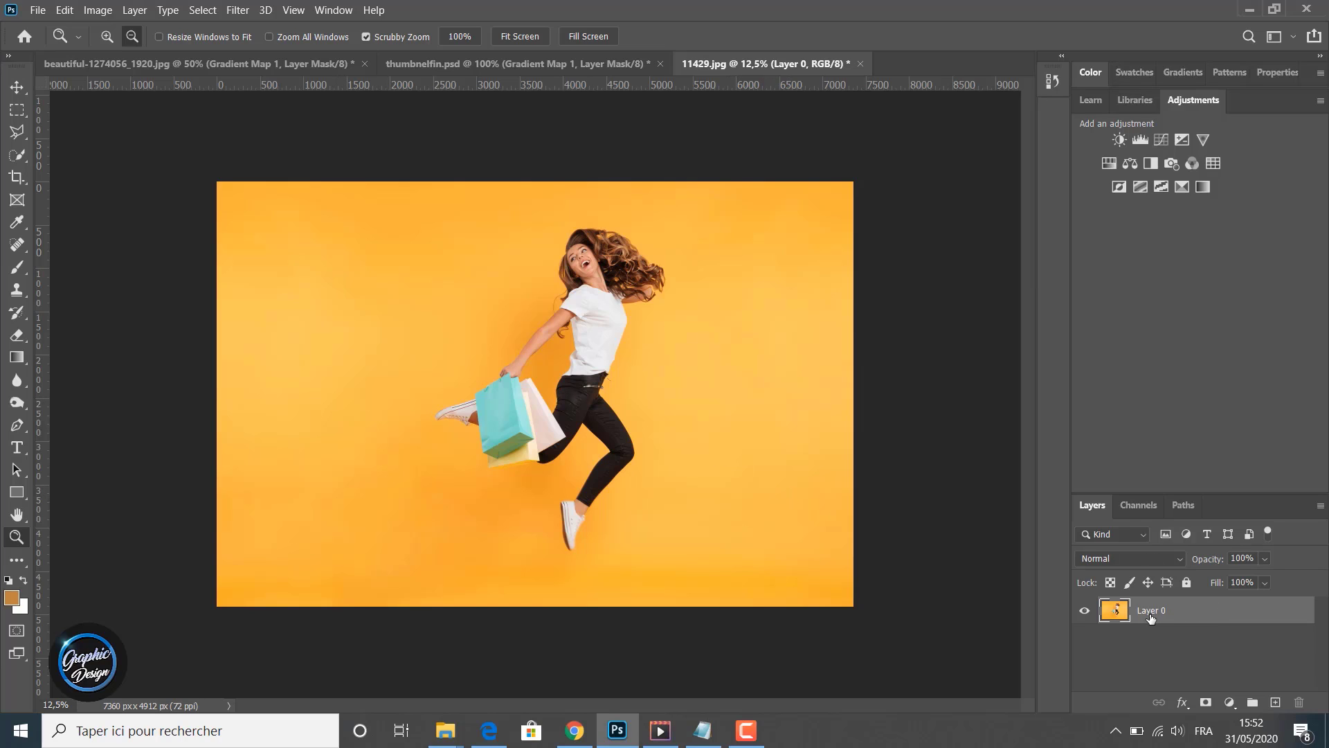
- In the portrait photo, delete the existing gradient map layer and add a new Gradient Map adjustment layer
left_click(221, 66)
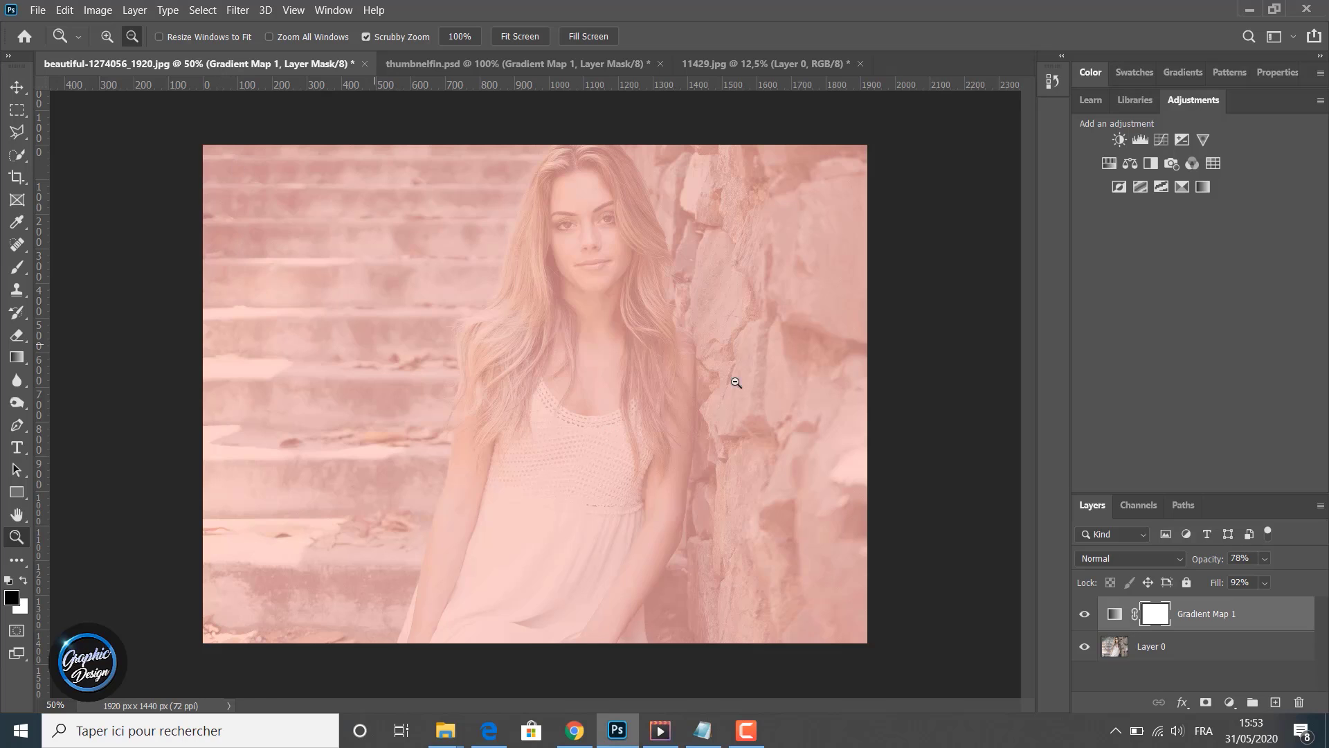
left_click_drag(1185, 612, 1300, 713)
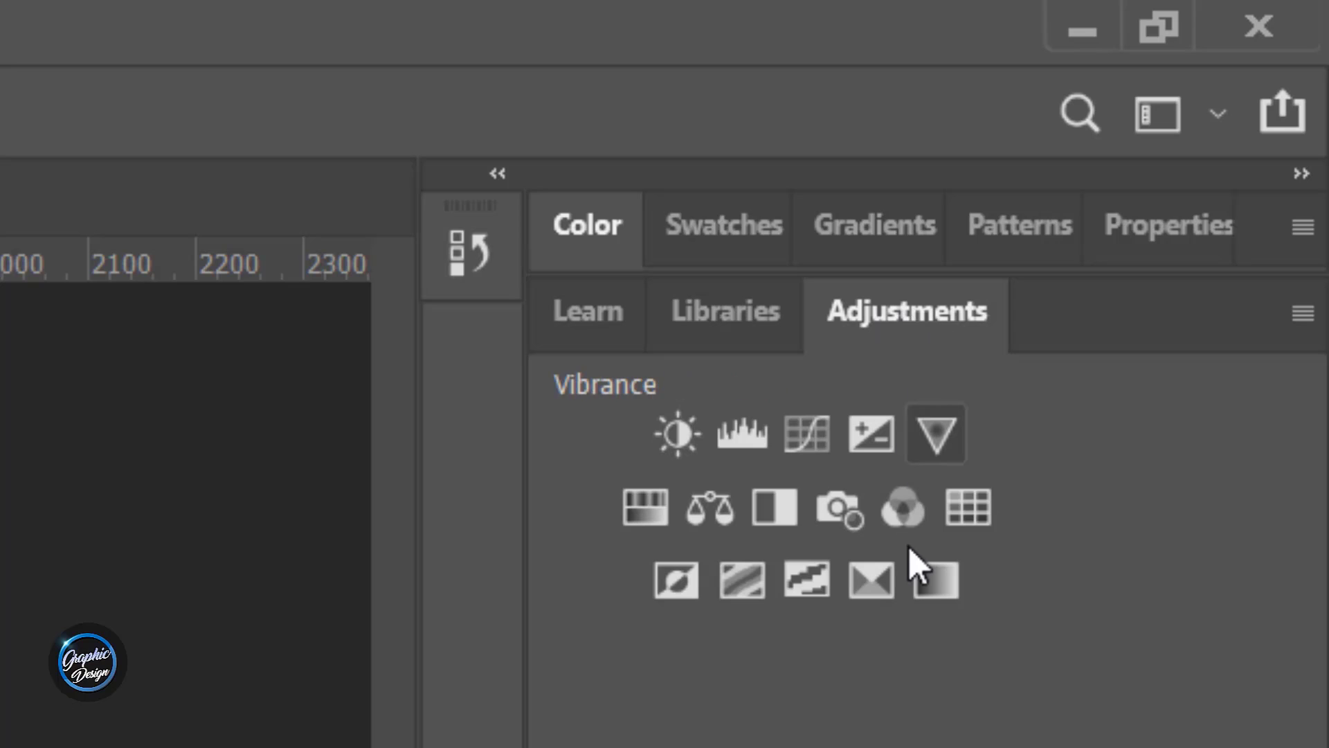
left_click(937, 575)
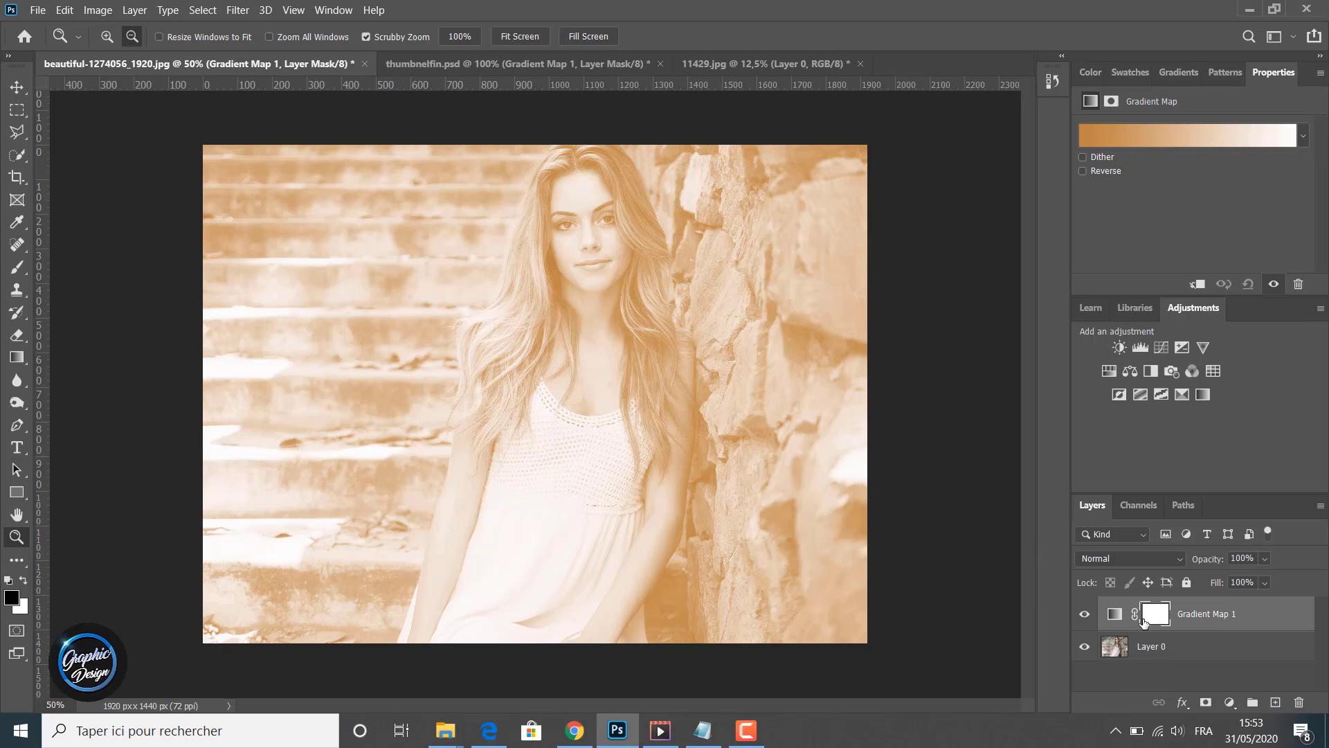
- Compare the portrait with the new gradient map hidden and shown, and with its gradient reversed
left_click(1084, 614)
left_click(1084, 614)
left_click(1084, 614)
left_click(1084, 615)
left_click(1083, 171)
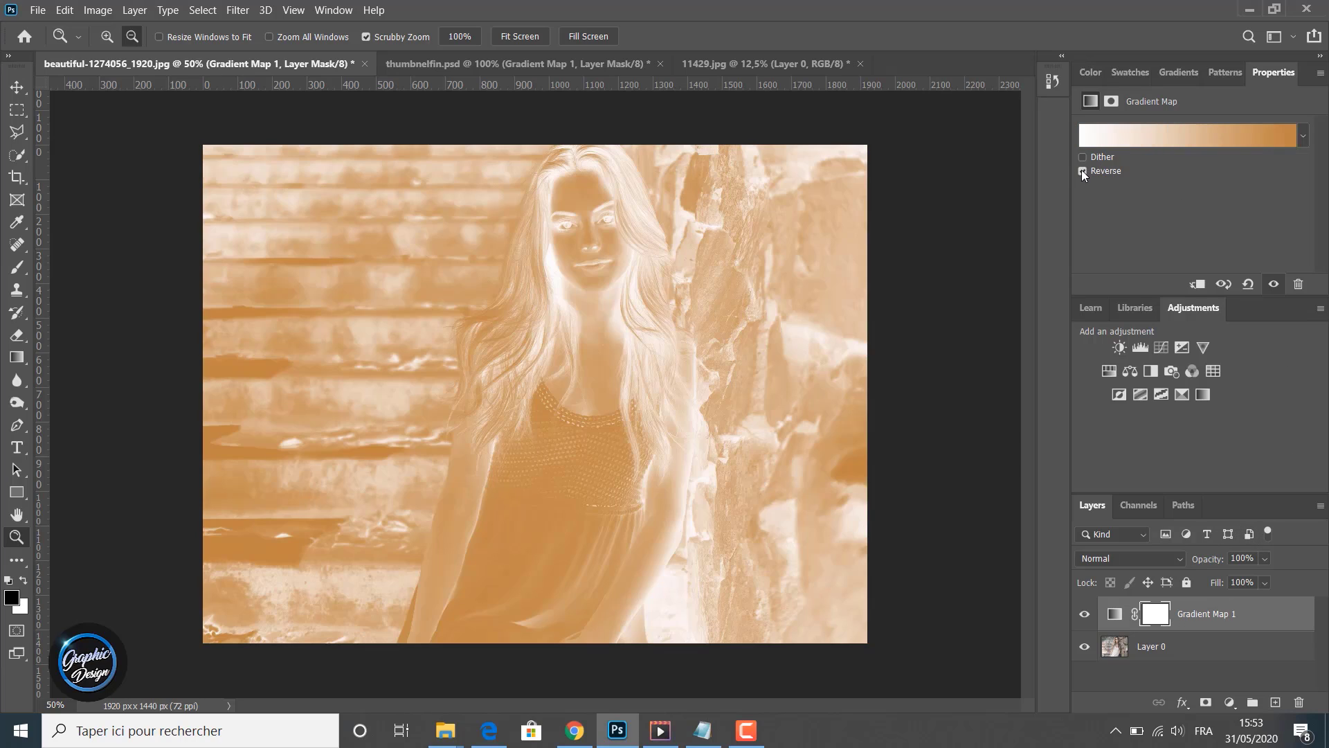
left_click(1083, 171)
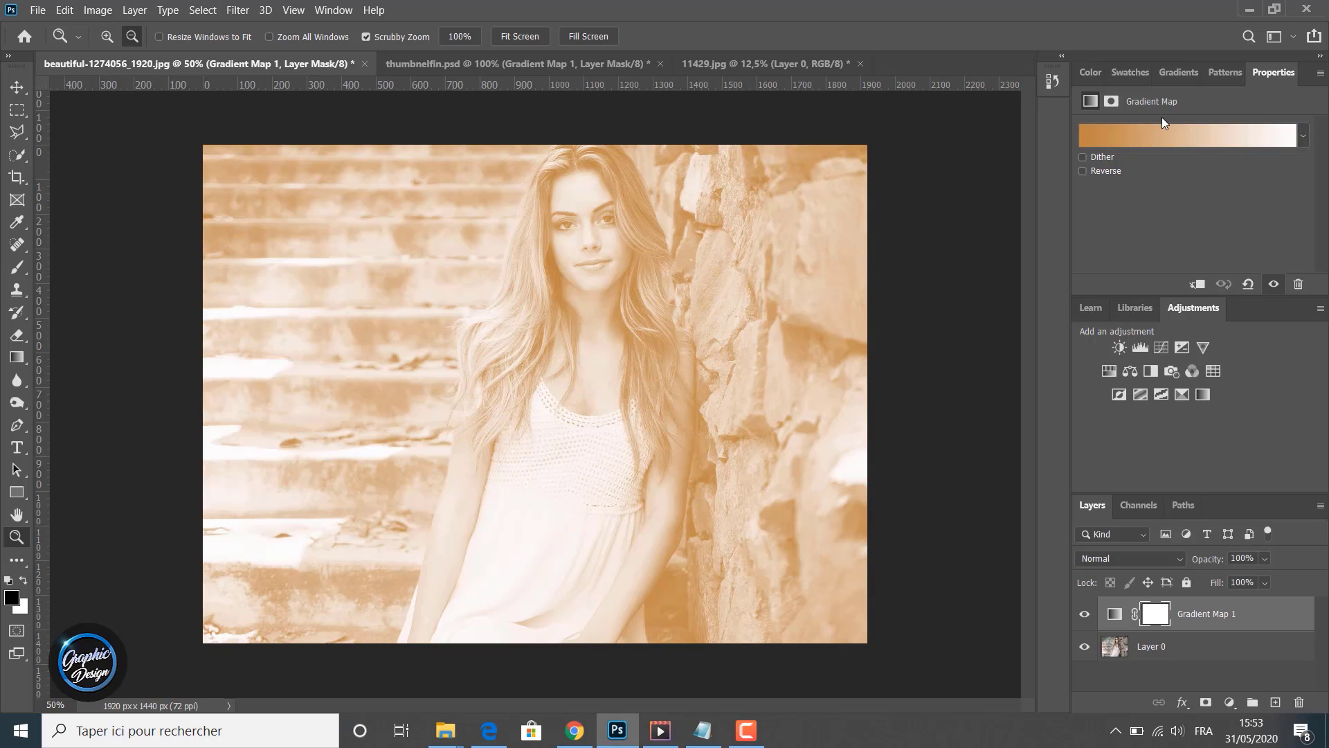
- Open the Gradient Editor and apply the Blue_15 preset from the Blues folder to the gradient map
left_click(1169, 138)
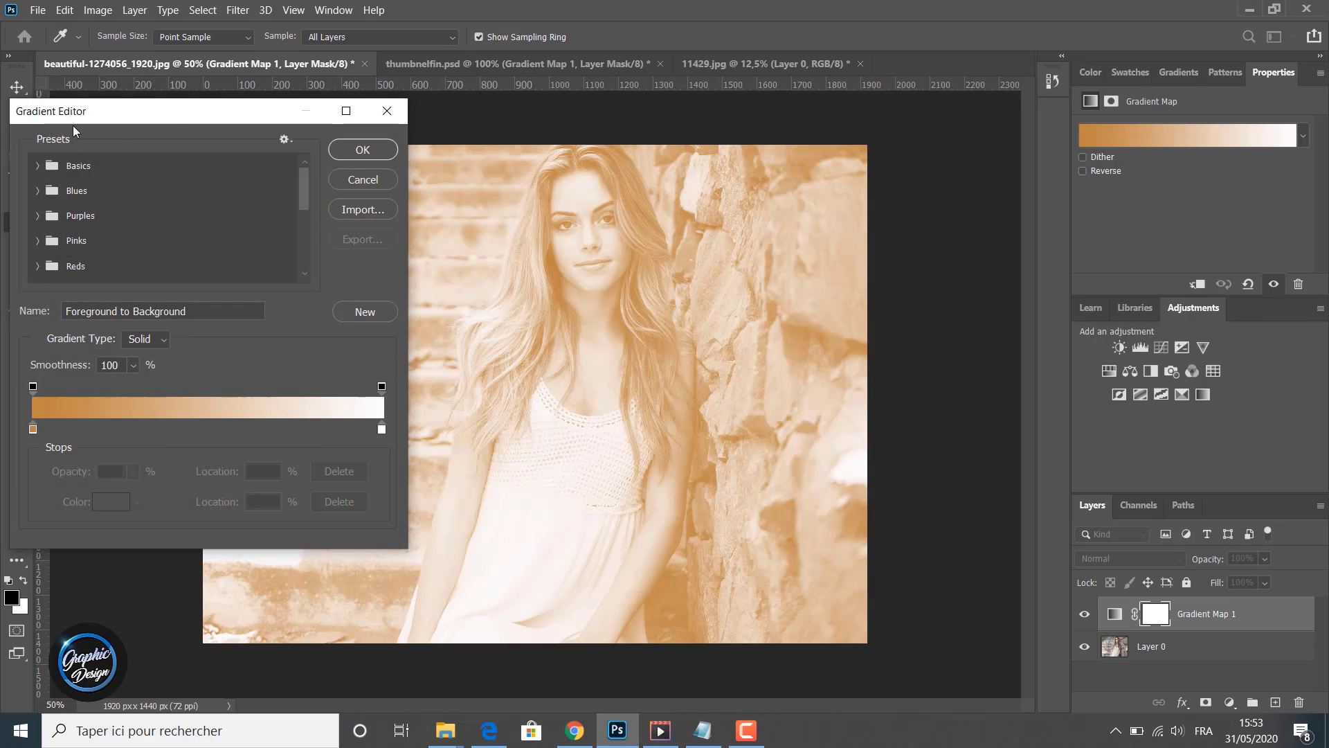
left_click_drag(189, 113, 266, 101)
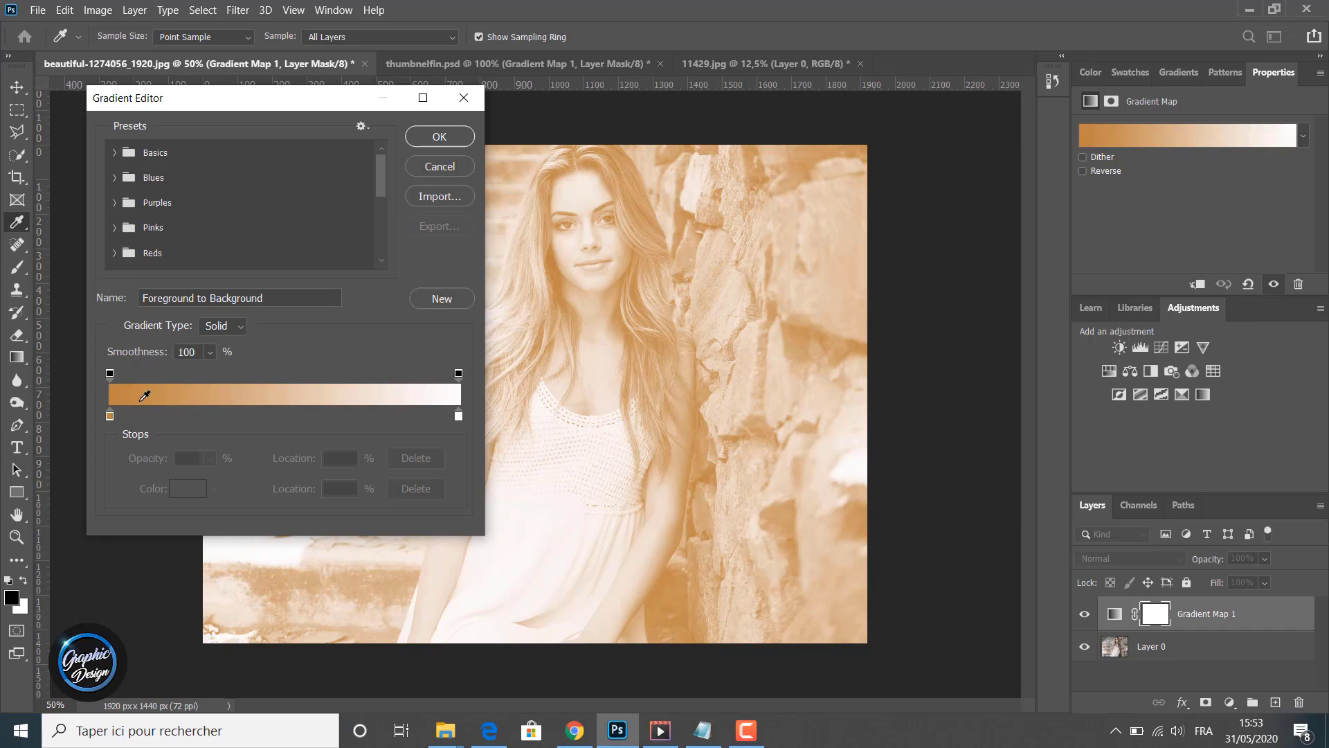
left_click(115, 153)
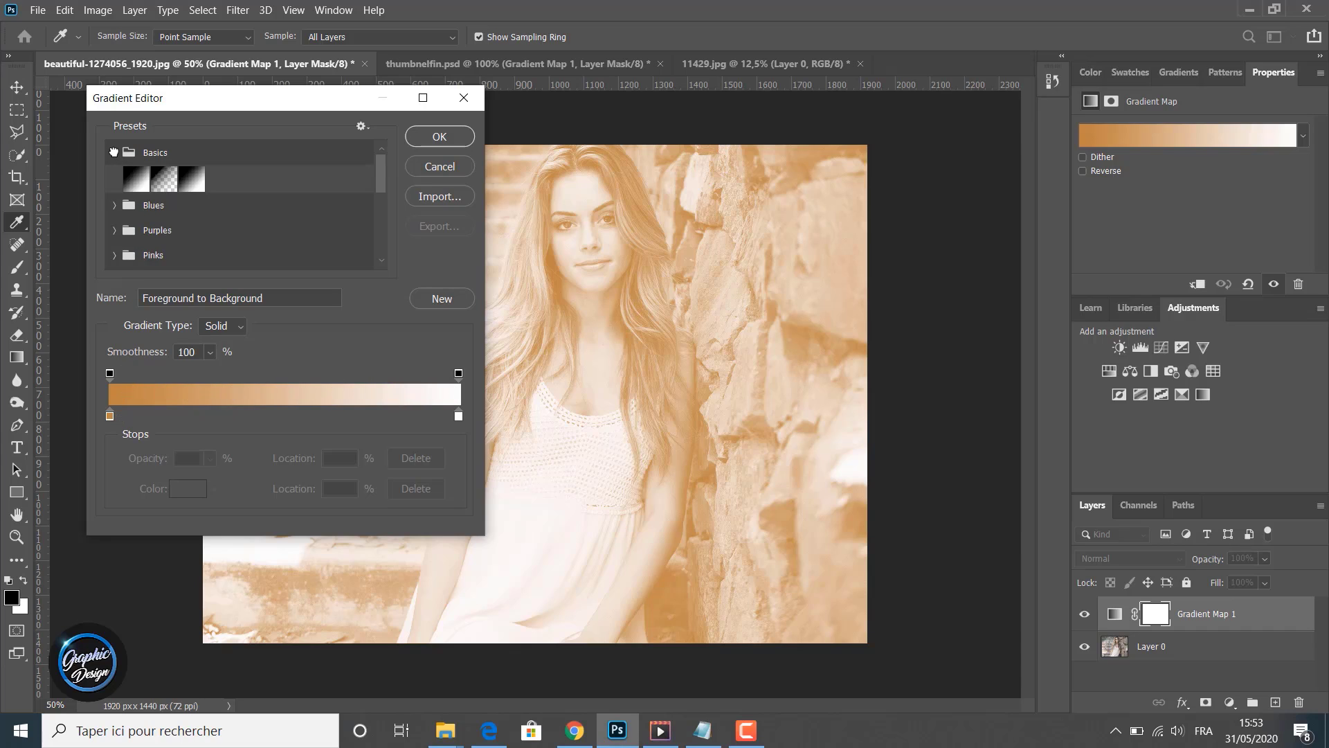
left_click(116, 154)
left_click(116, 177)
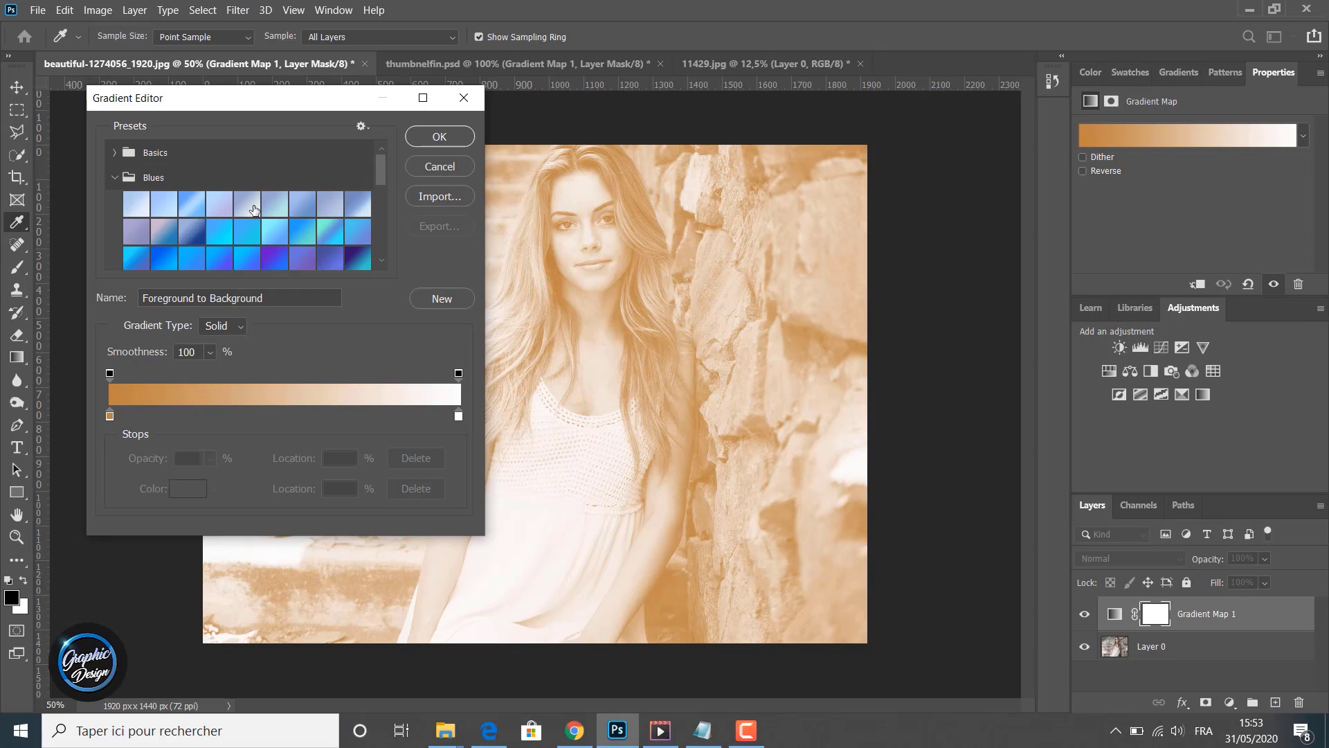
left_click(256, 207)
left_click(273, 207)
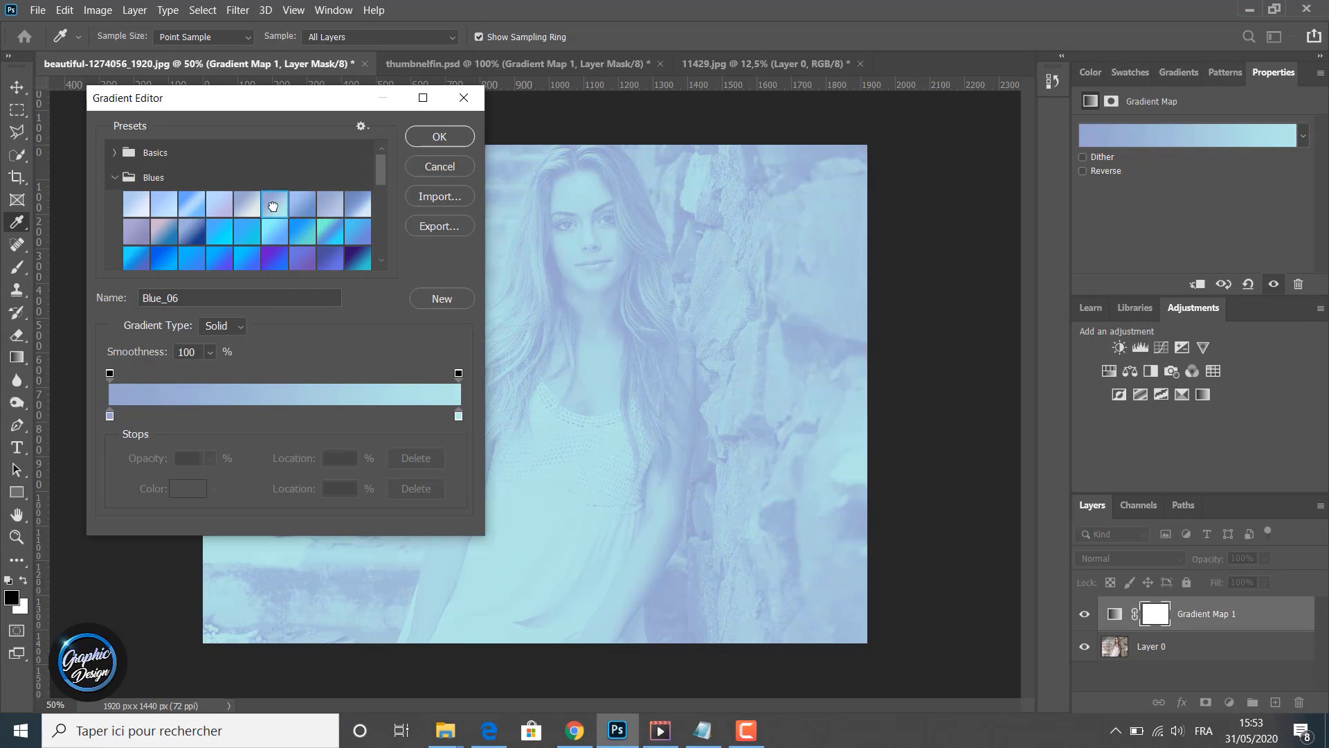
left_click(270, 234)
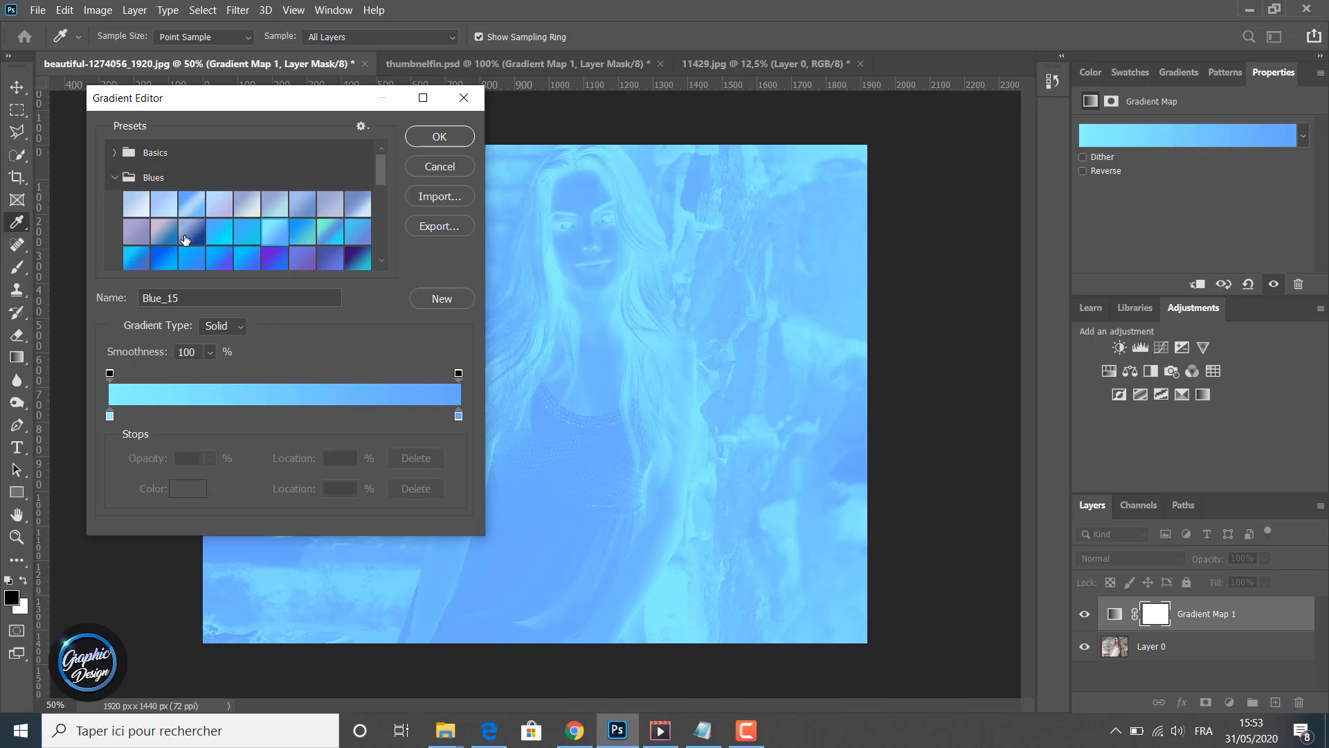
left_click(185, 239)
left_click(276, 230)
left_click(438, 137)
- Turn on Reverse for the gradient map's gradient
key("z")
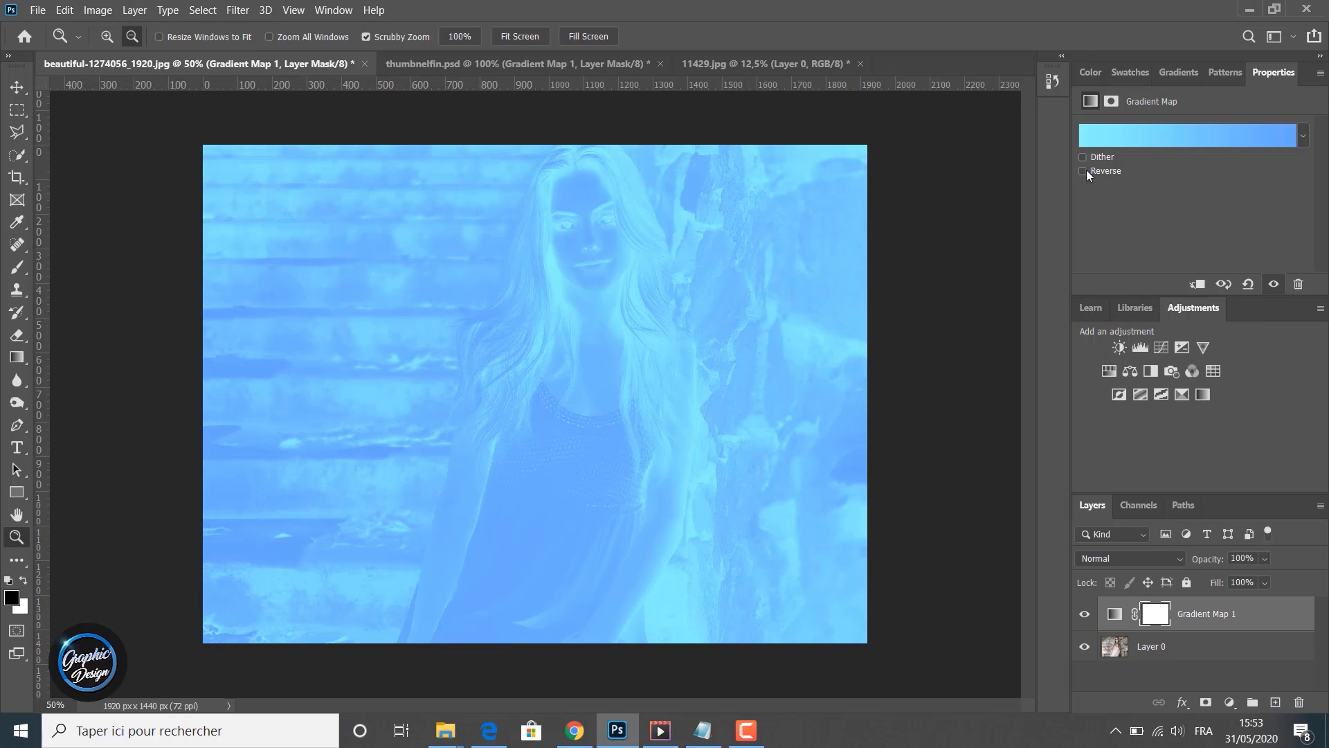
left_click(1083, 171)
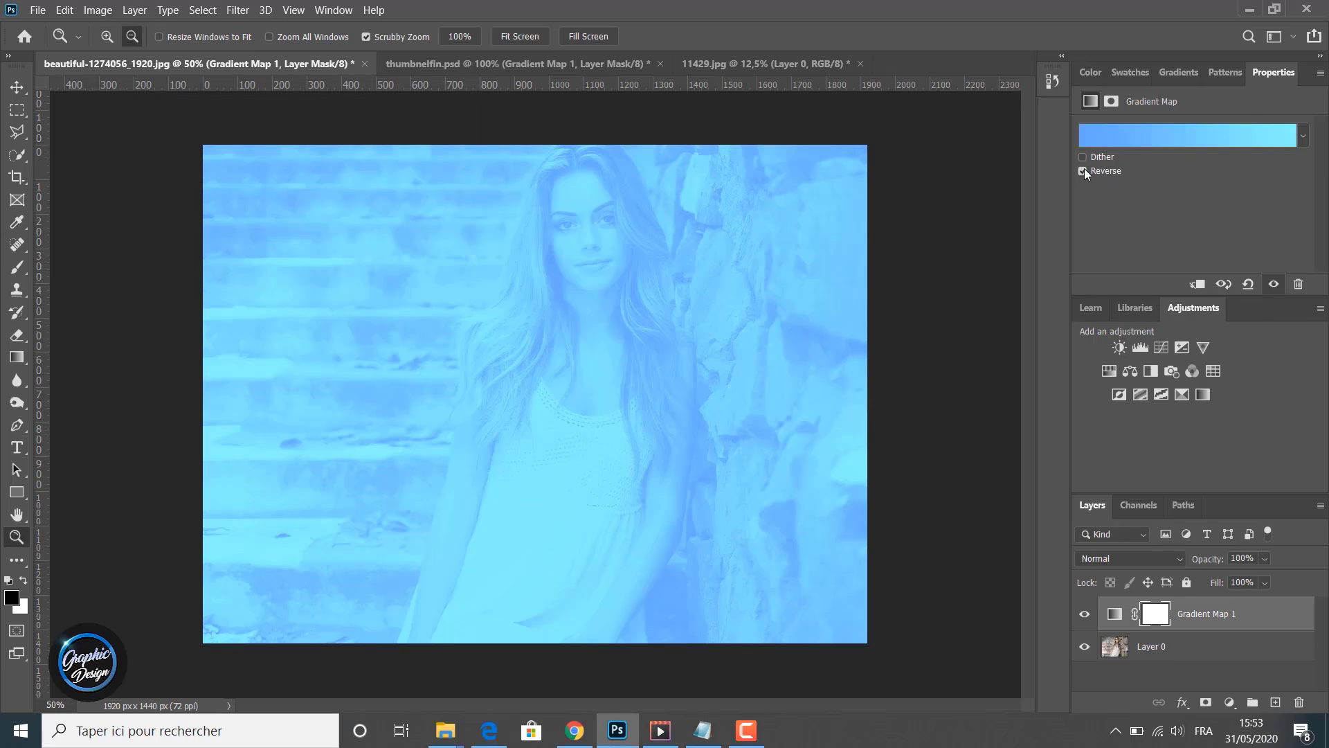
left_click(1082, 169)
left_click(1082, 169)
- Set the gradient map layer's opacity to 55%
left_click(1264, 557)
left_click_drag(1265, 576, 1255, 582)
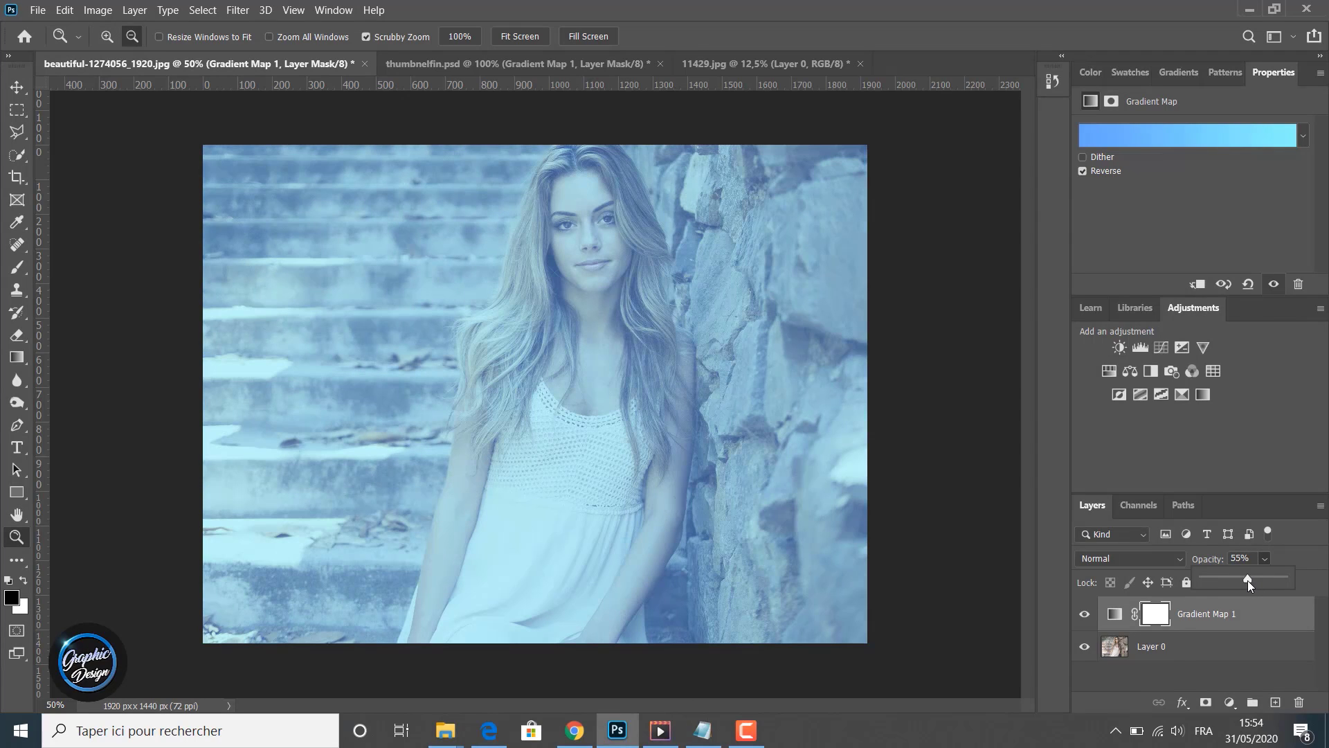
left_click(1294, 451)
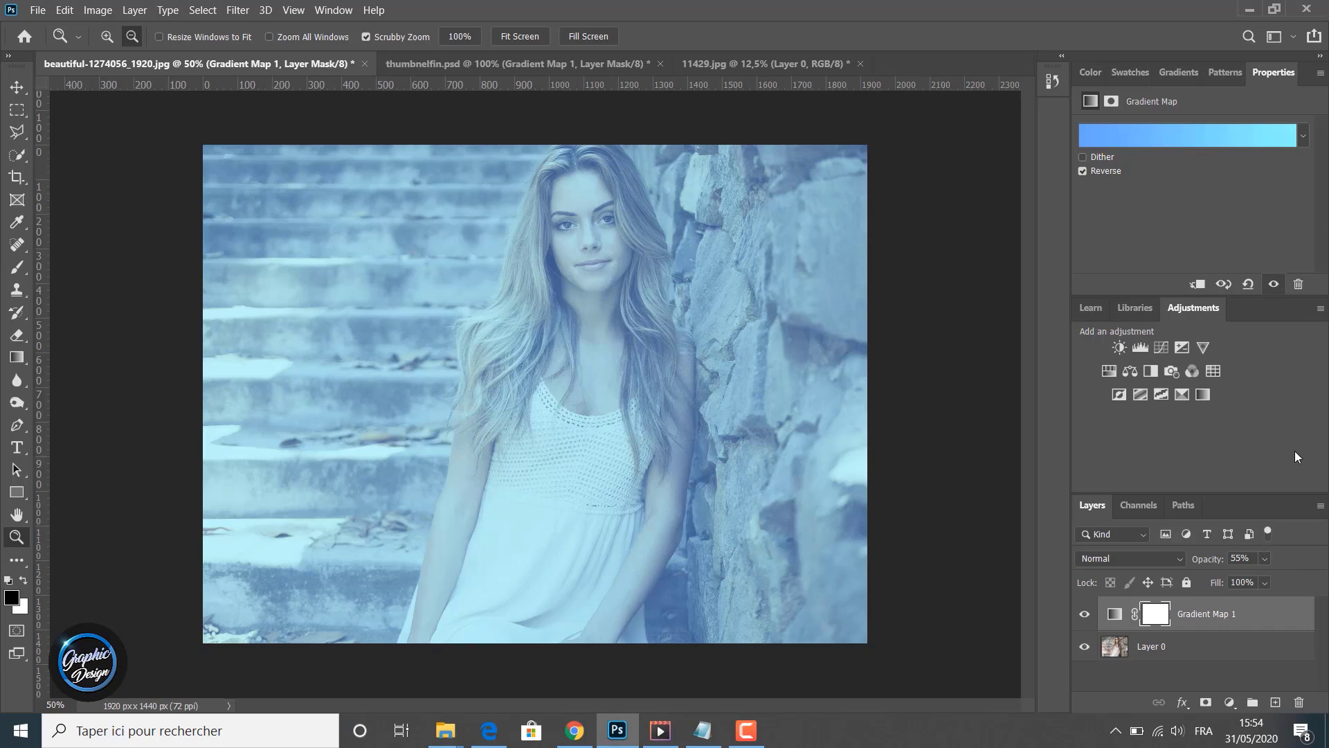
- Toggle the gradient map layer's visibility to compare the portrait with and without it
left_click(1085, 615)
left_click(1085, 615)
left_click(1084, 615)
left_click(1084, 614)
- Open the Gradient Editor and apply the Purple_09 preset from the Purples folder
left_click(1192, 135)
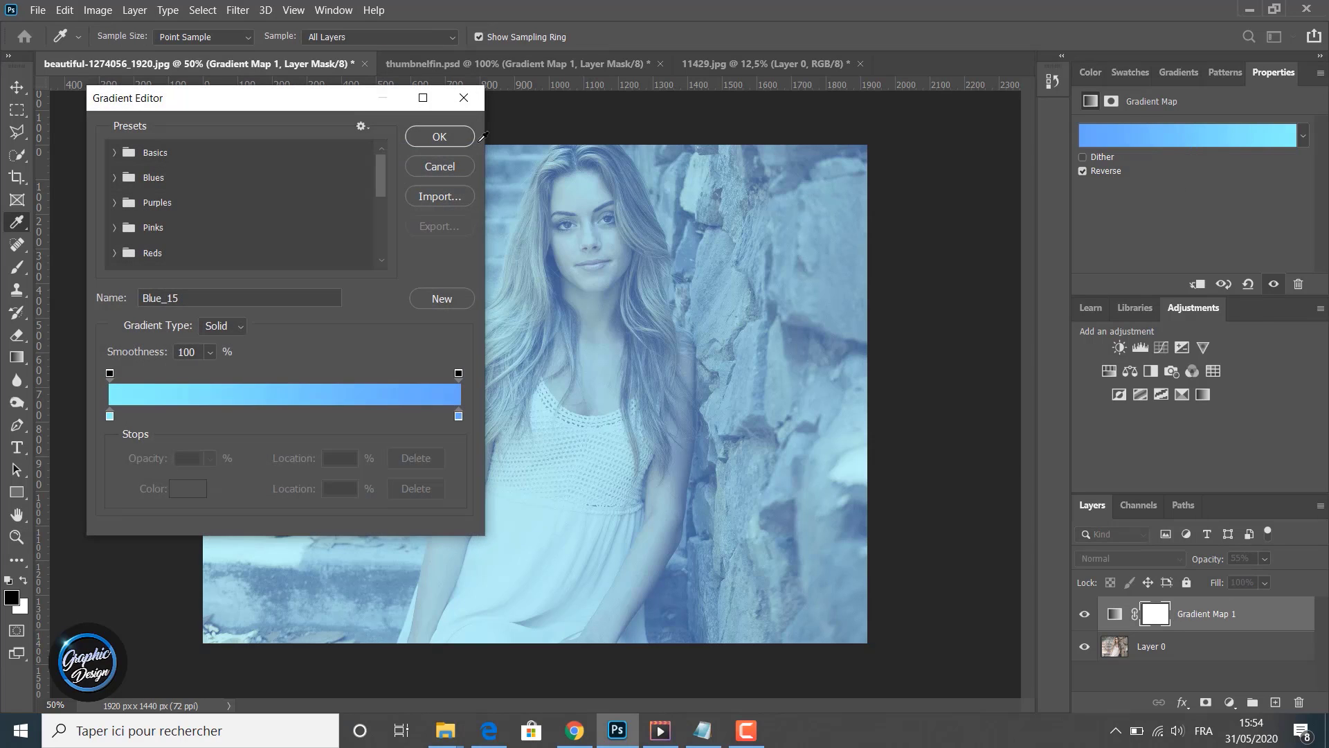
left_click(113, 178)
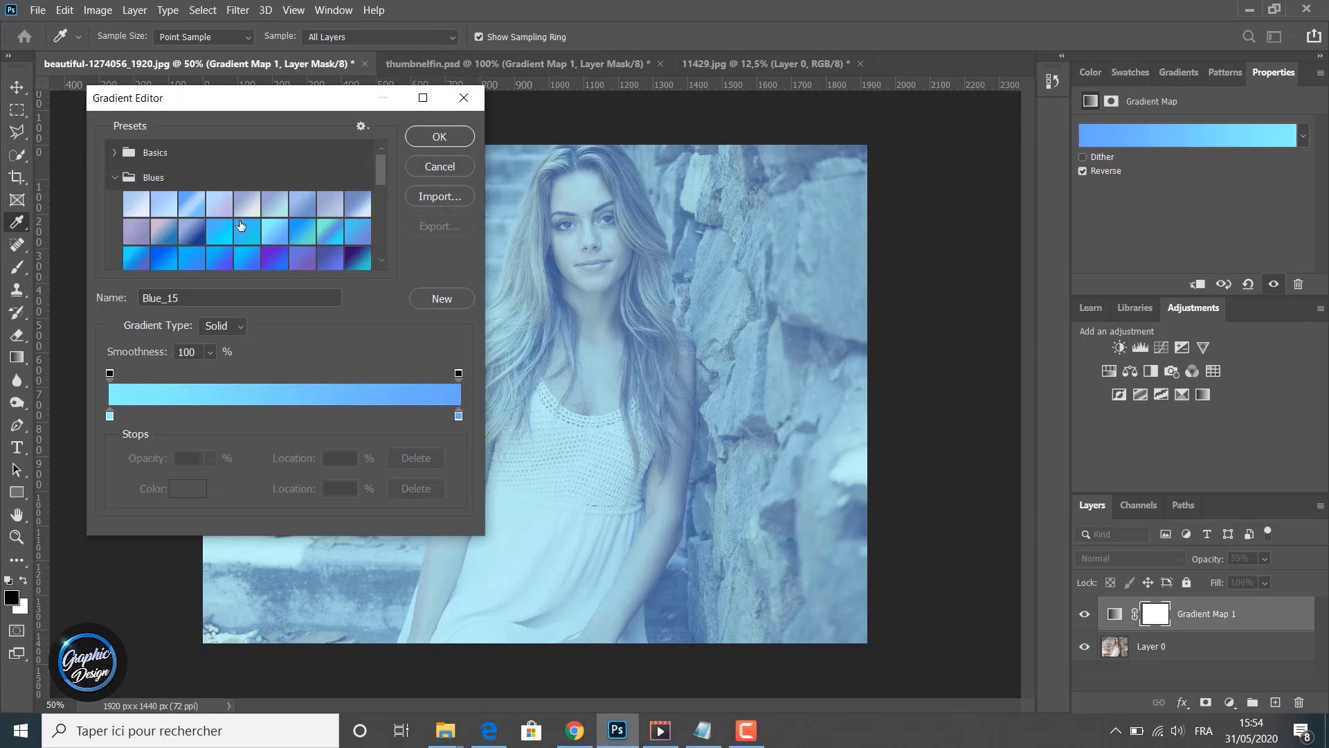
left_click_drag(380, 177, 375, 213)
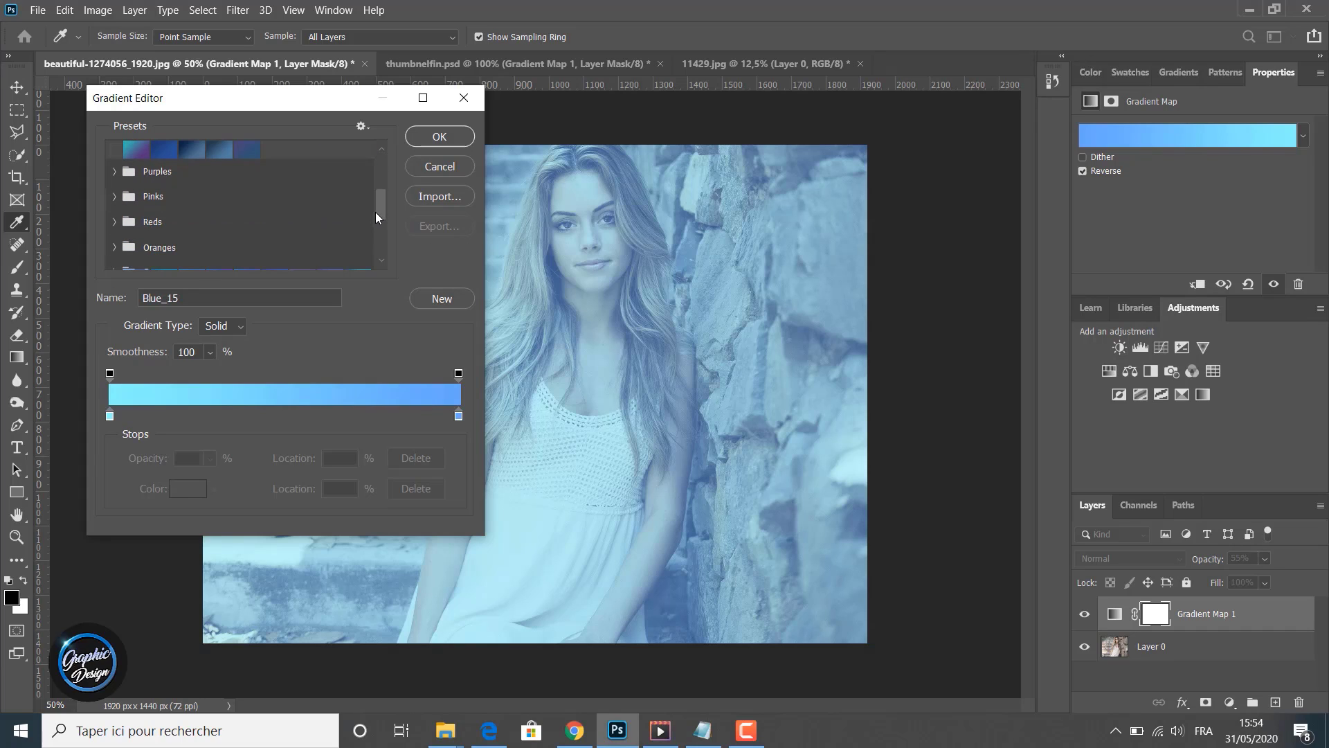
left_click(116, 172)
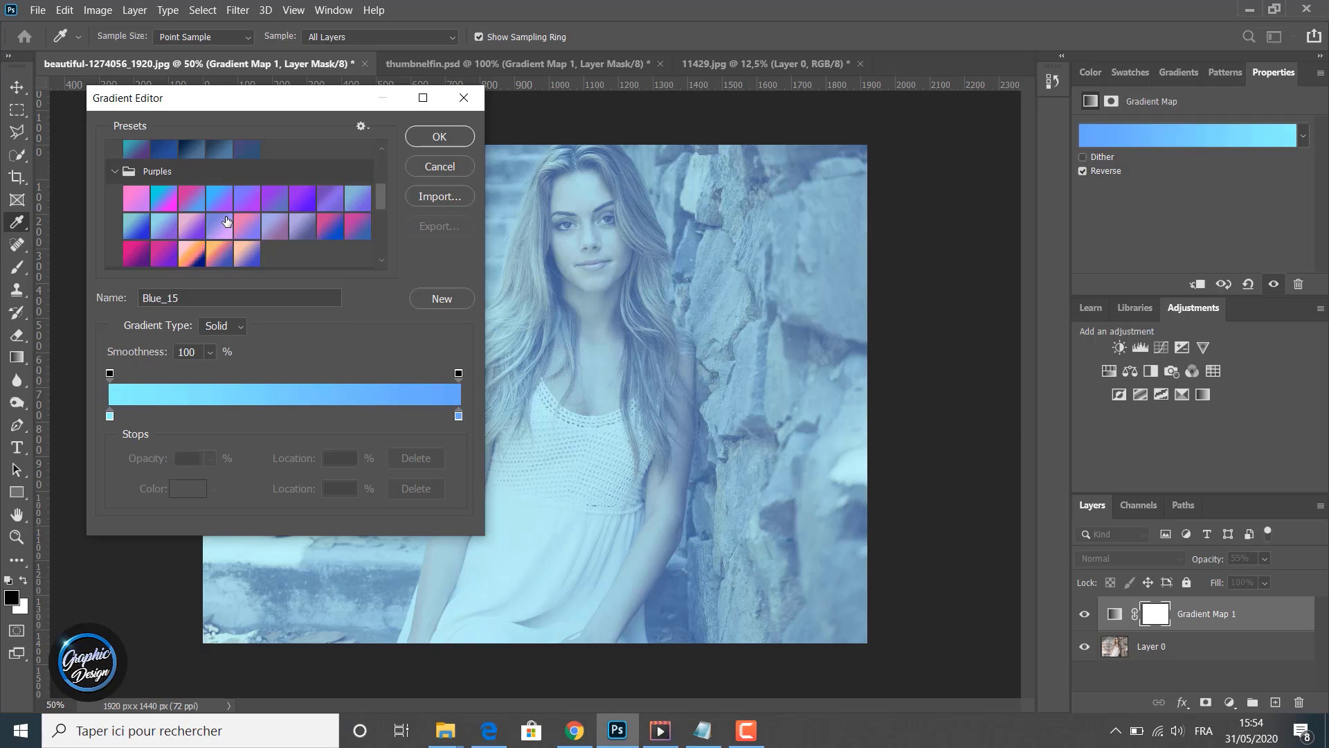
left_click(326, 200)
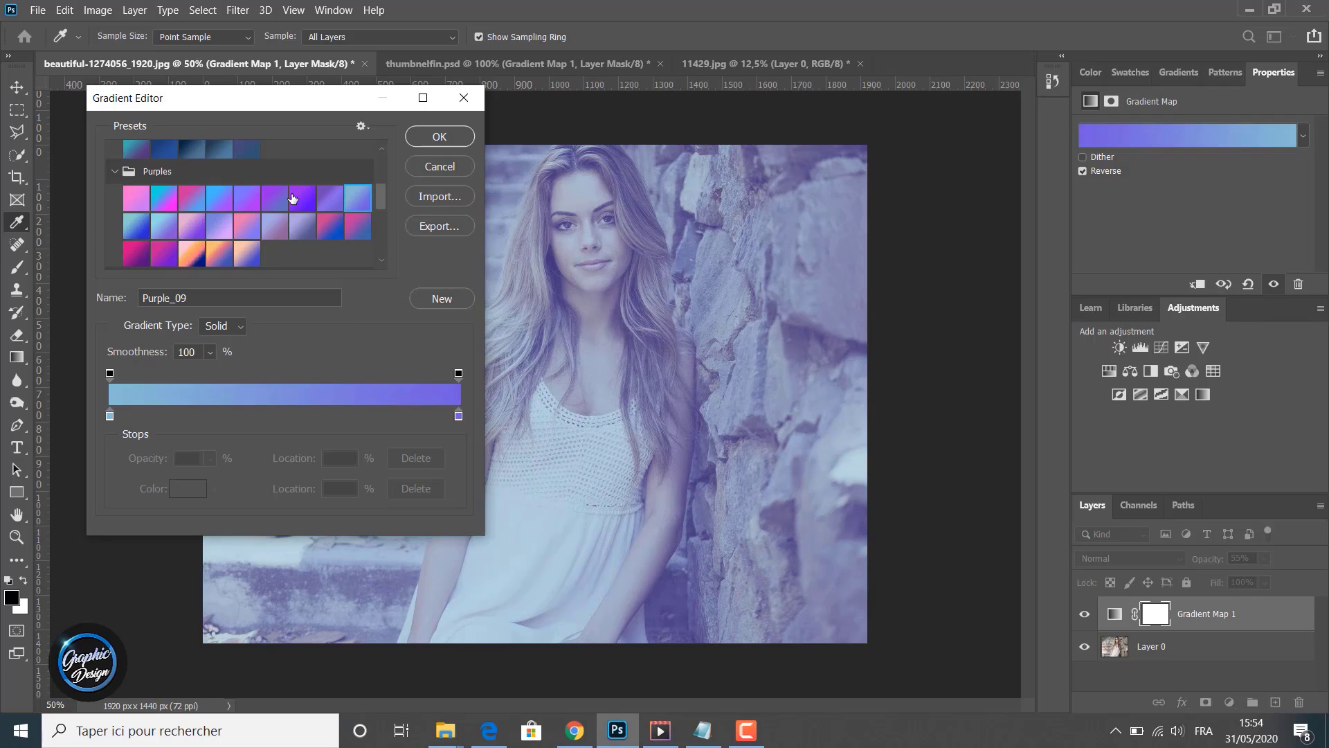
left_click(294, 199)
left_click(333, 197)
left_click(353, 198)
left_click(439, 136)
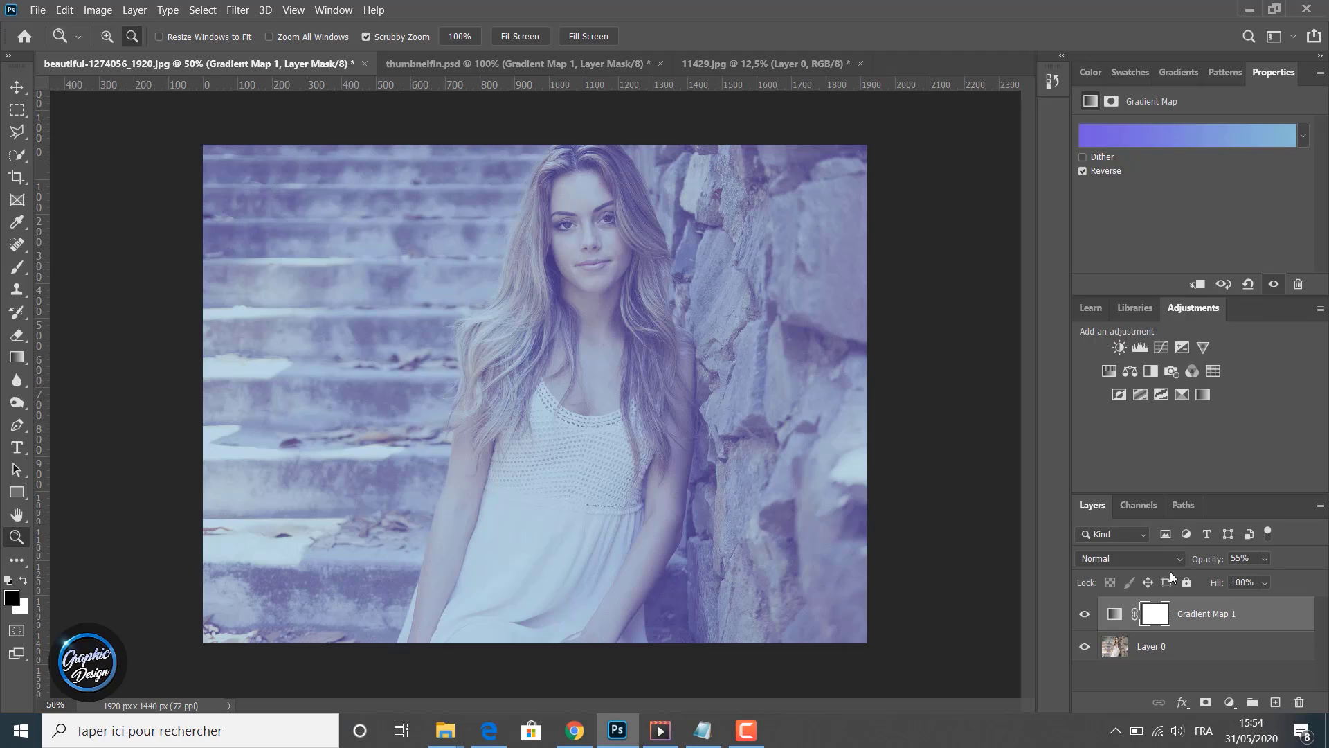
- Set the gradient map layer's opacity to 73%, comparing the result with Reverse and visibility toggled
left_click(1262, 559)
left_click(1082, 171)
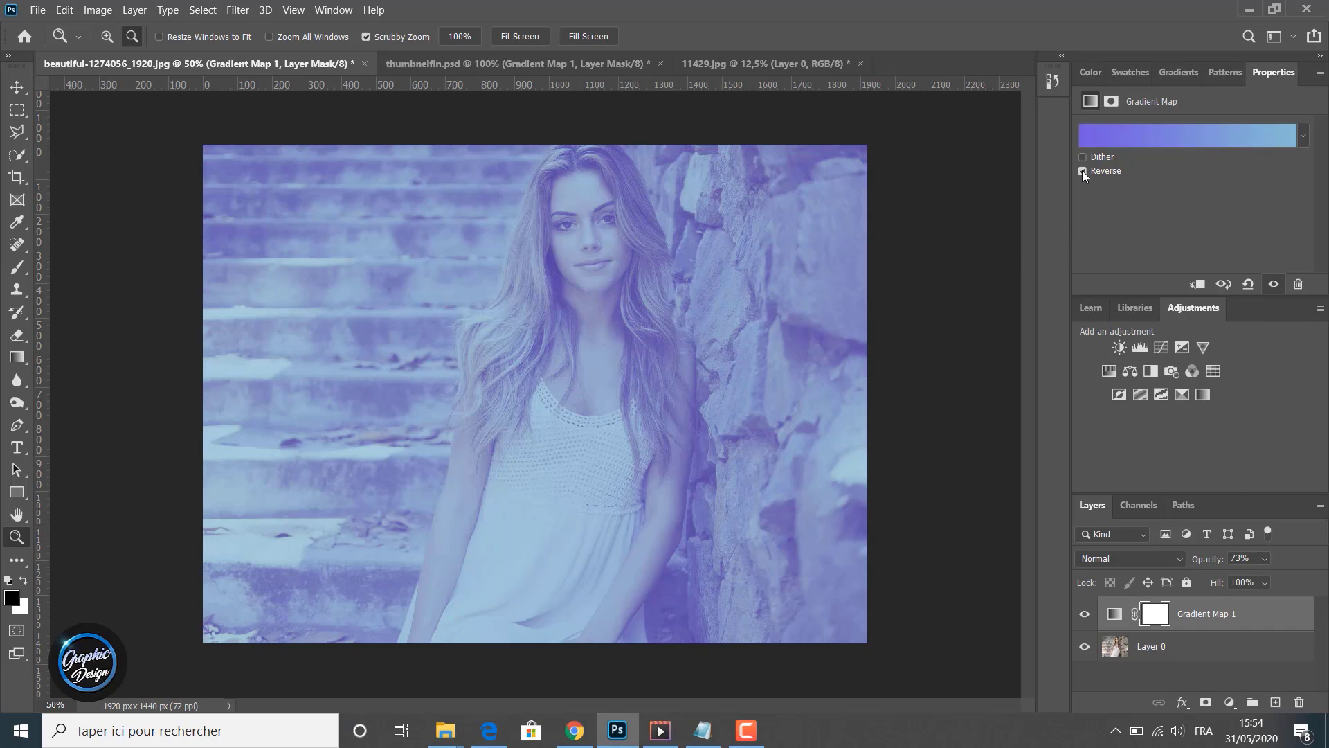
left_click(1082, 171)
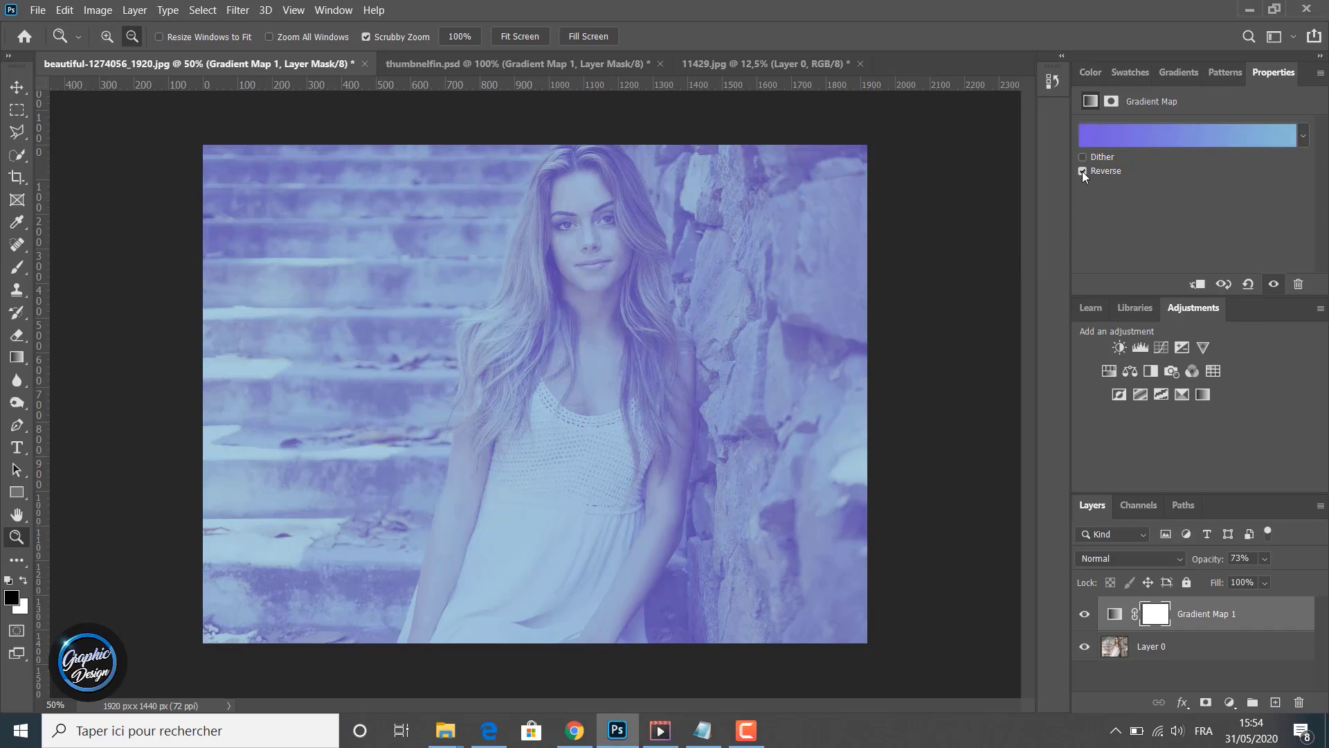
left_click(1084, 614)
left_click(1084, 614)
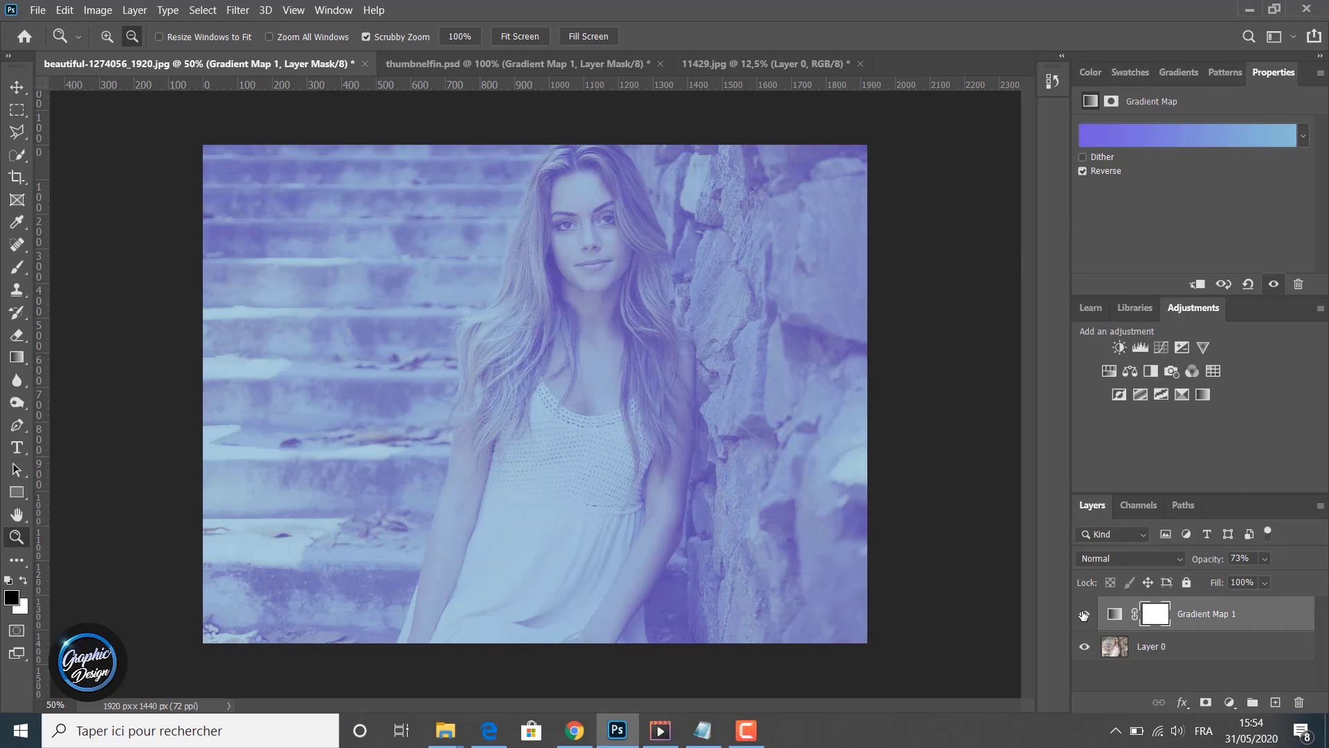
- Open the Gradient Editor and apply the Red_04 preset from the Reds folder
left_click(1136, 140)
scroll(131, 221, "down", 2)
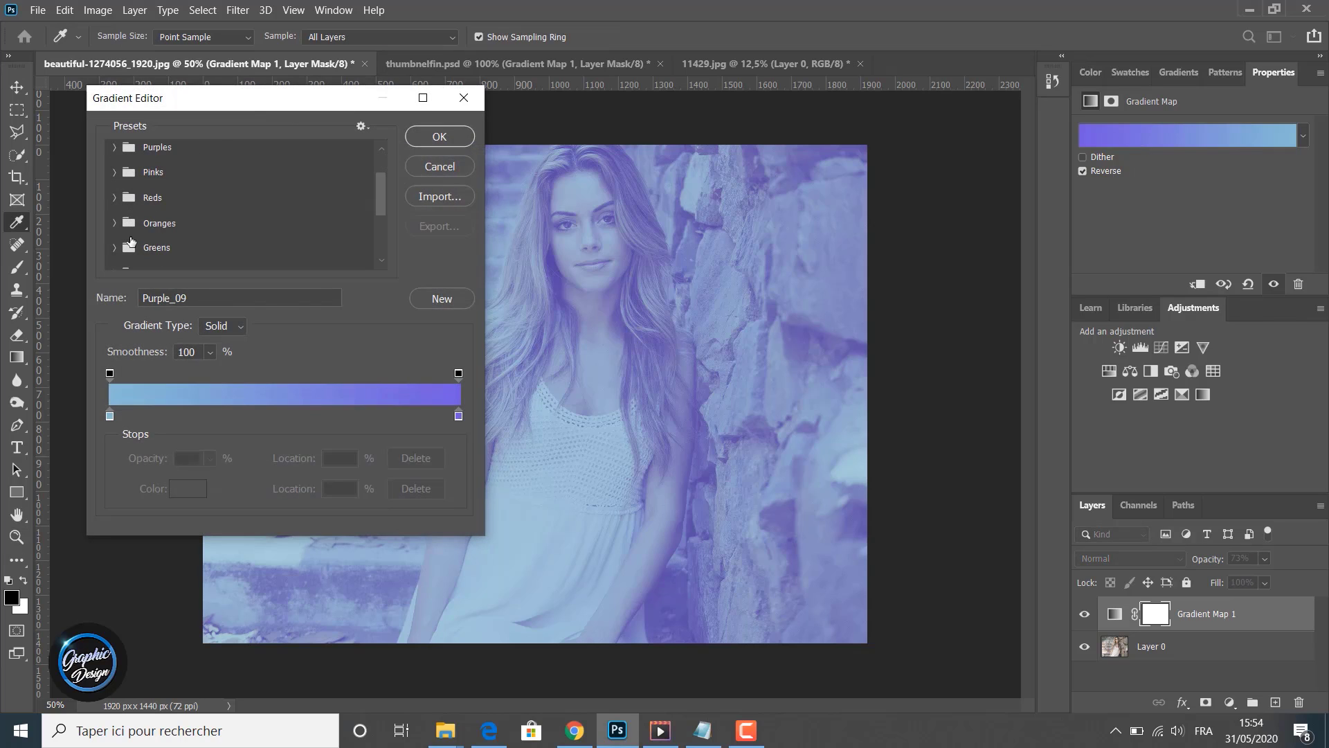
left_click(113, 199)
left_click(128, 228)
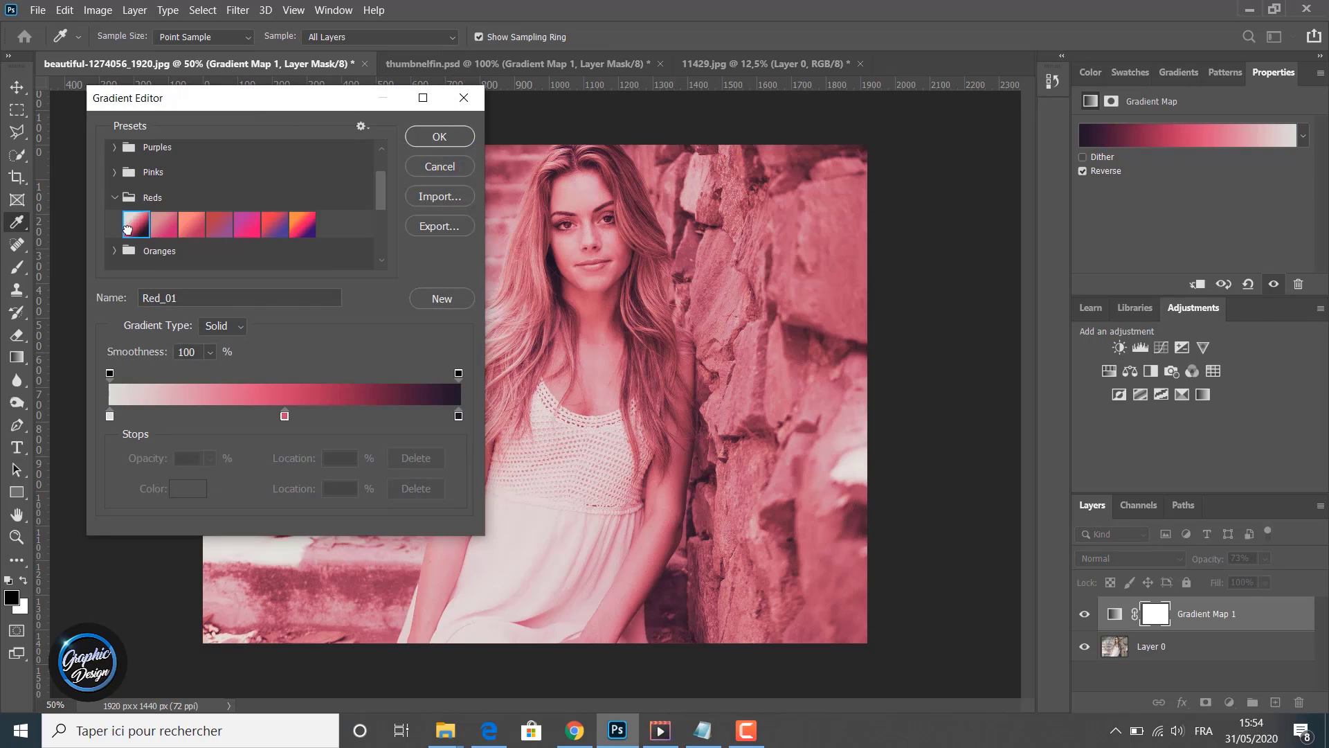
left_click(189, 226)
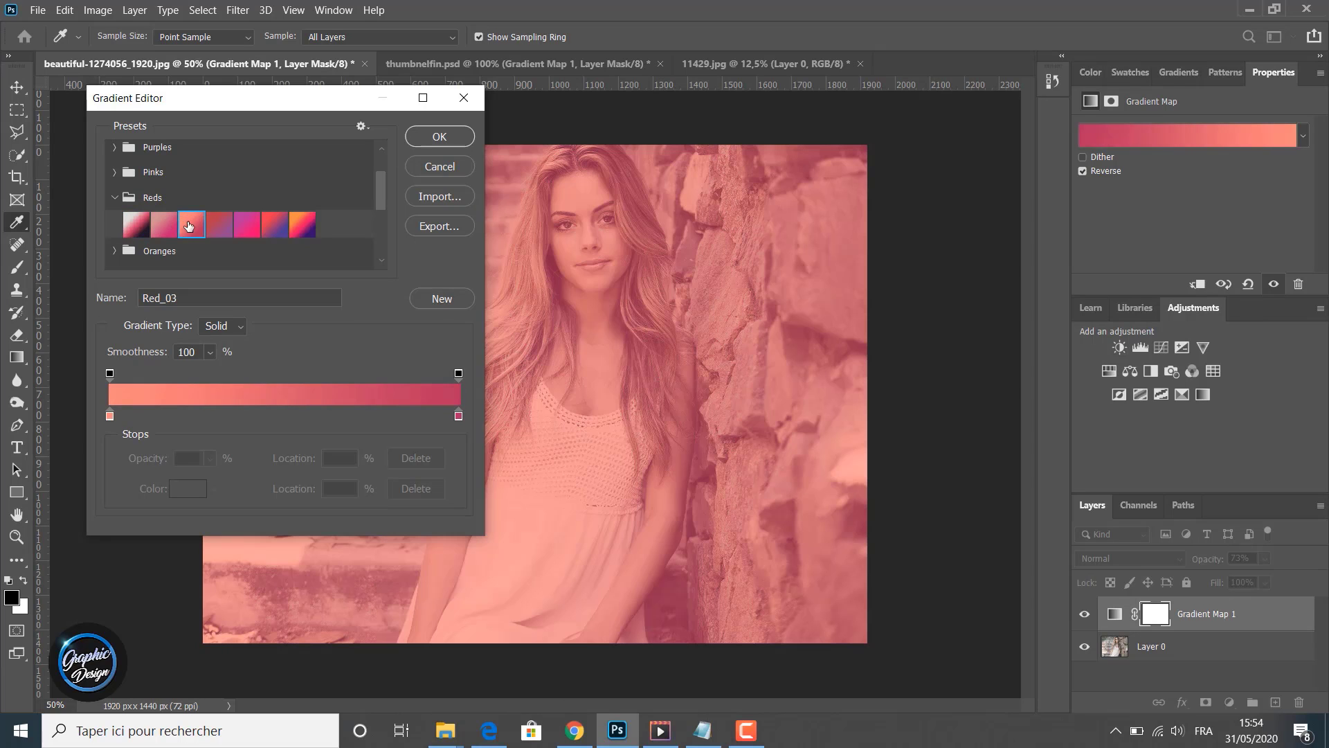
left_click(216, 222)
- Try the Orange_03 and other Oranges presets, then apply the Green_05 preset in the Gradient Editor
left_click(115, 197)
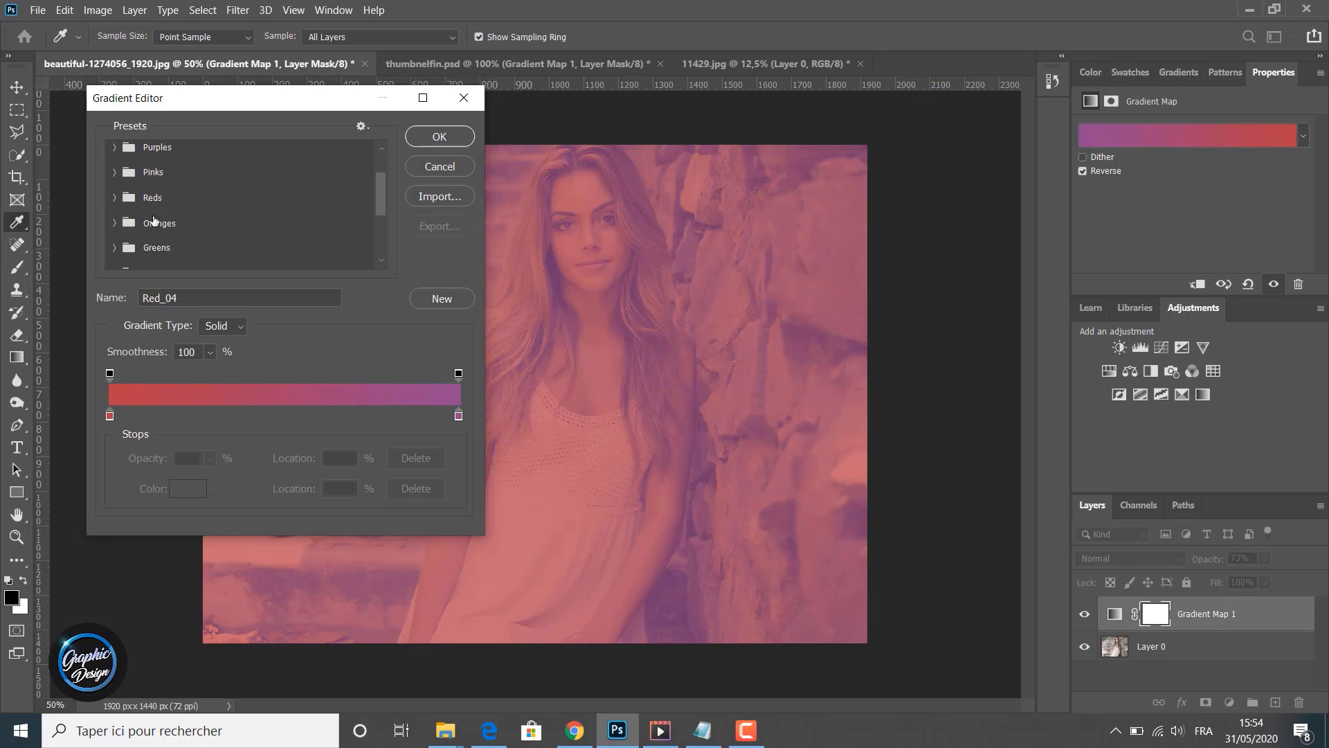
left_click(115, 223)
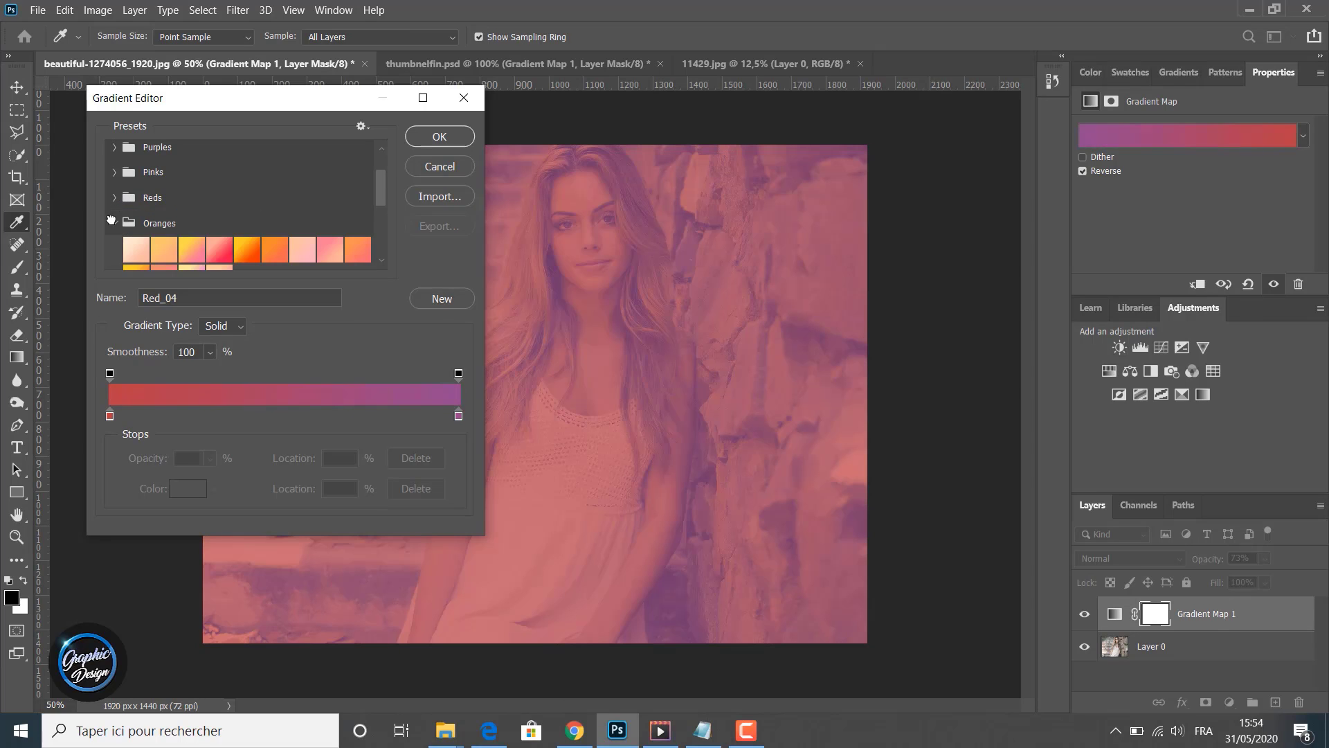
left_click(271, 248)
left_click(191, 250)
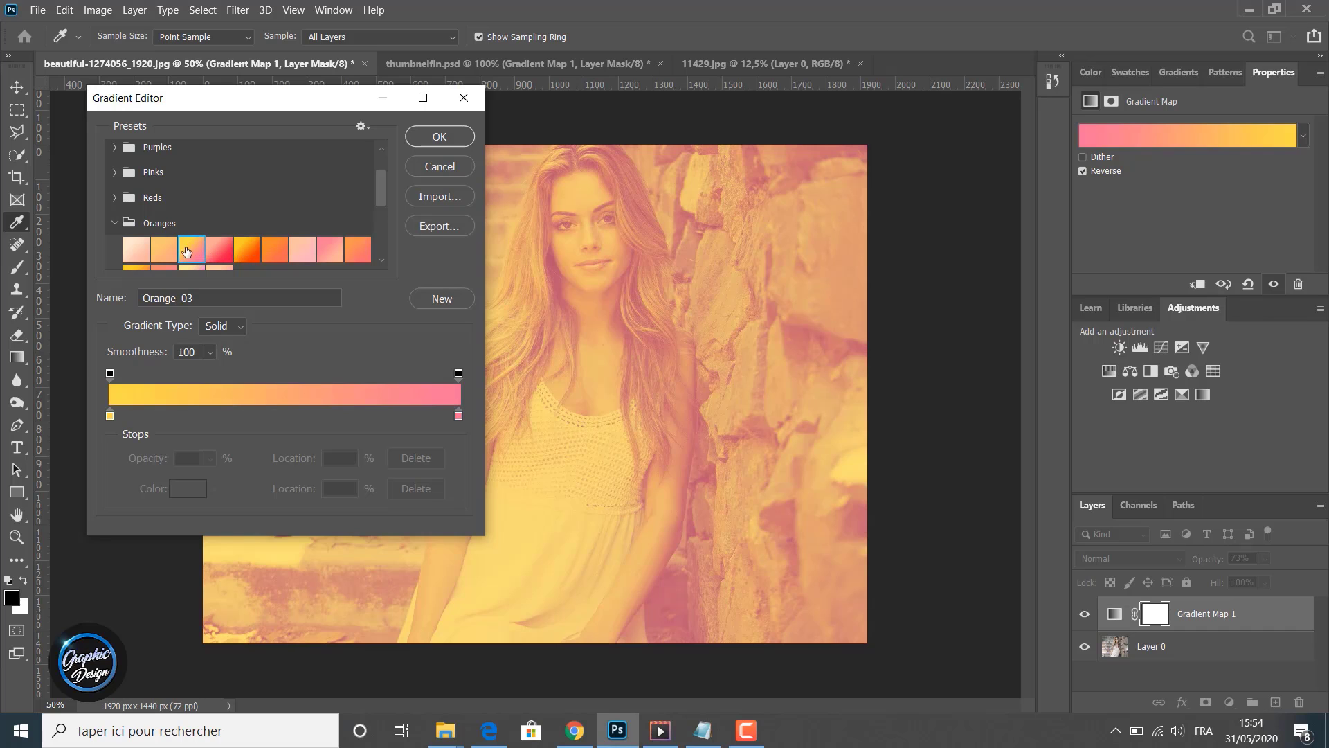
left_click(164, 252)
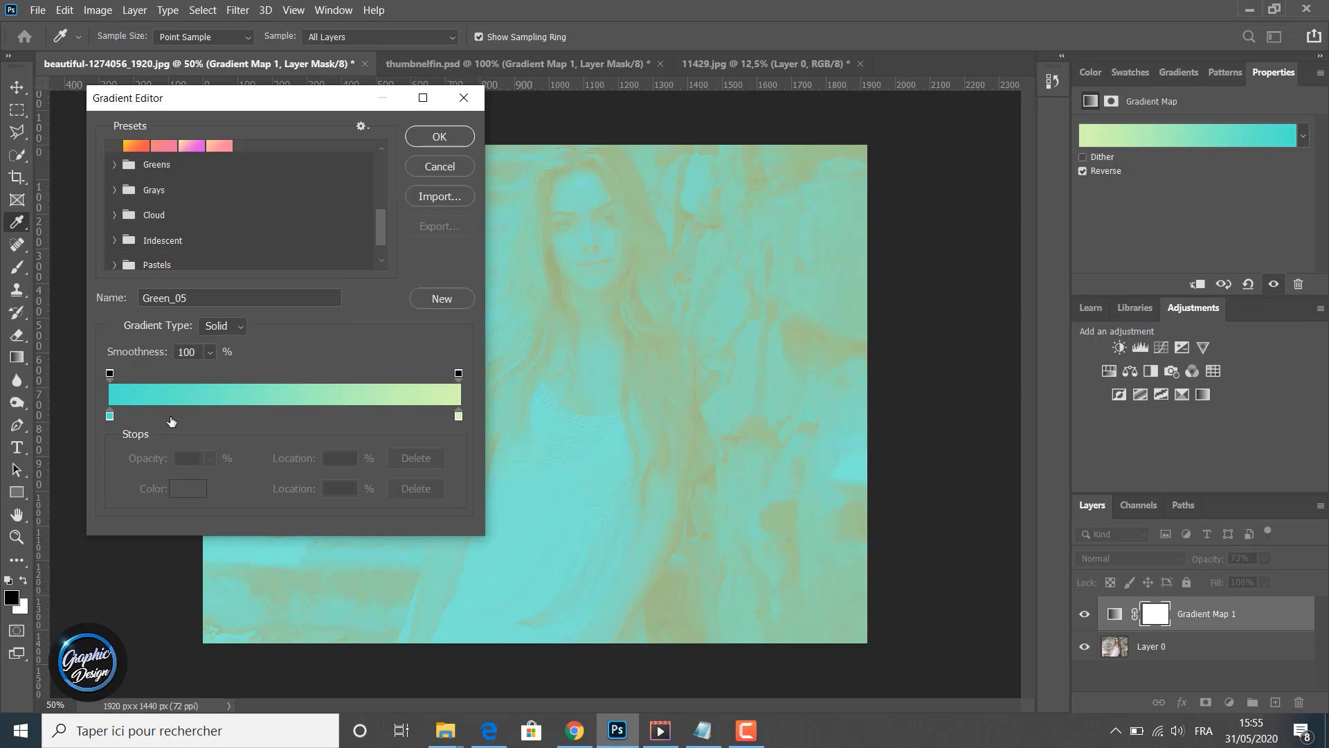
double_click(110, 415)
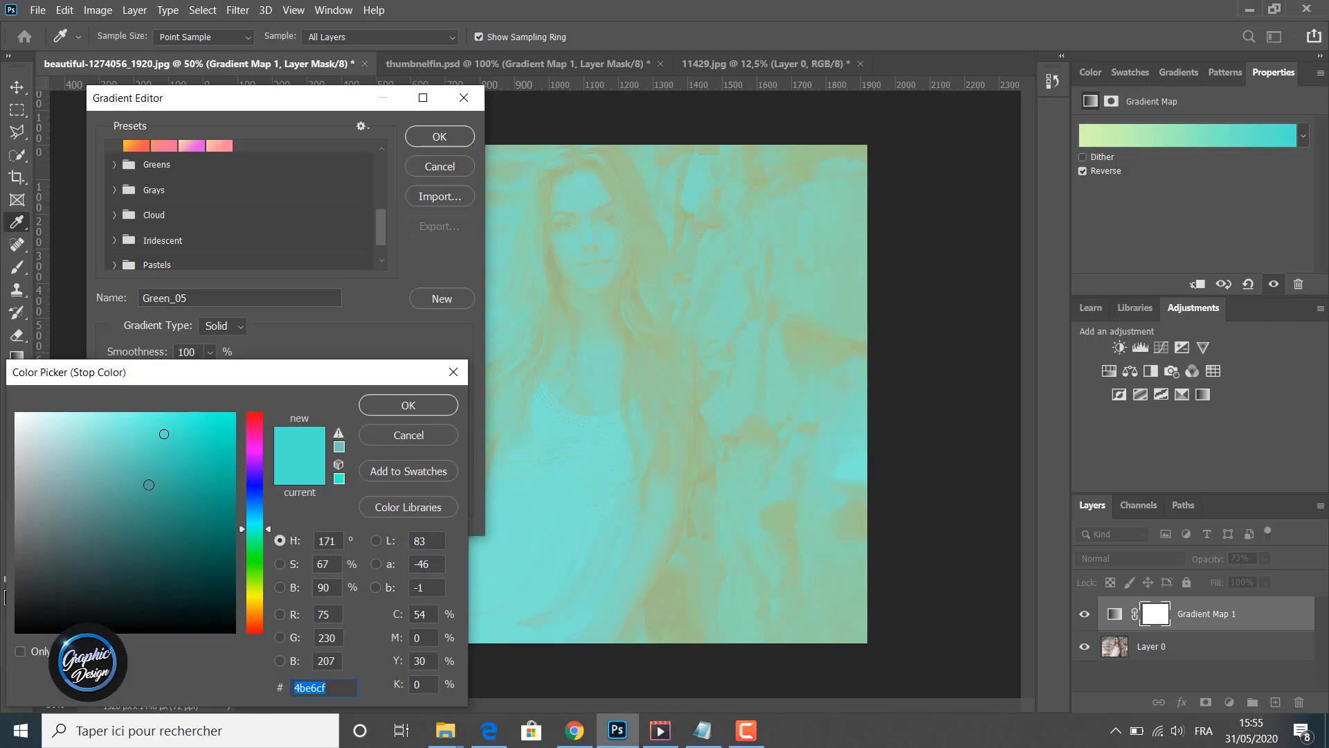
left_click(250, 566)
left_click(170, 484)
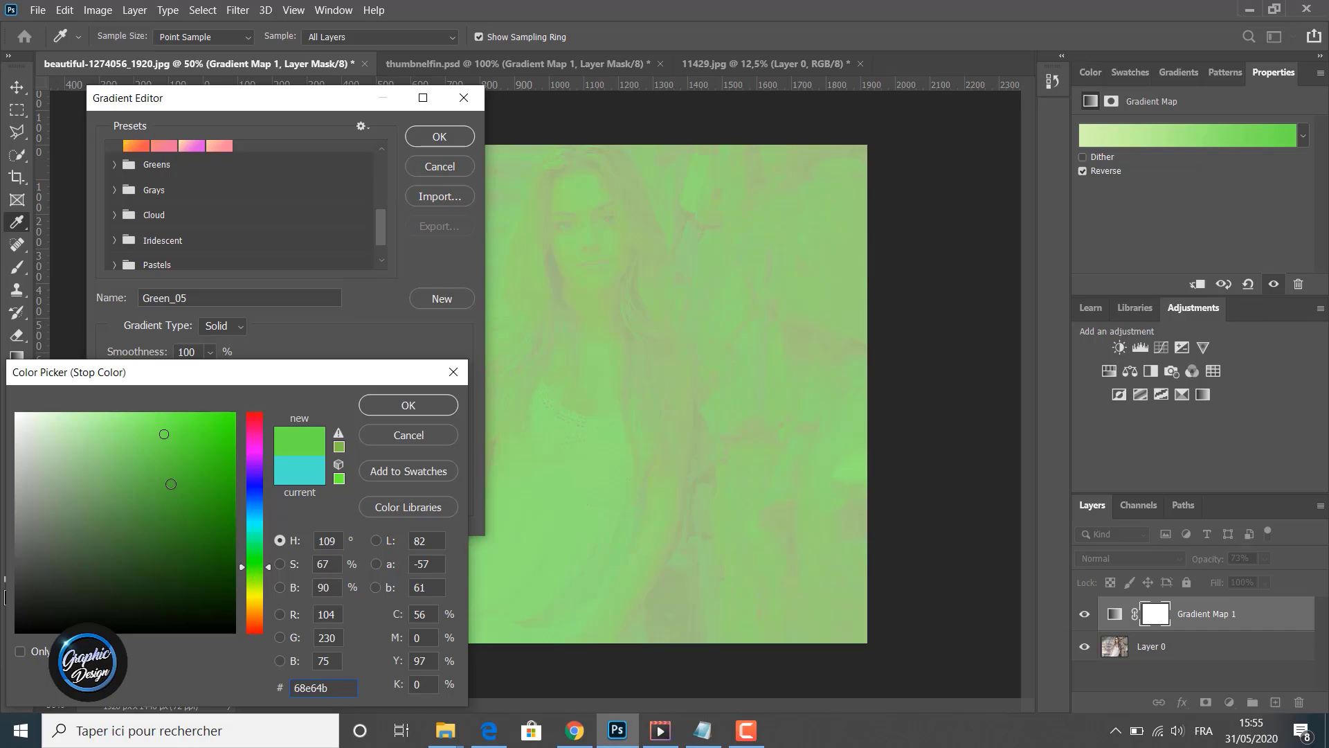
left_click(250, 602)
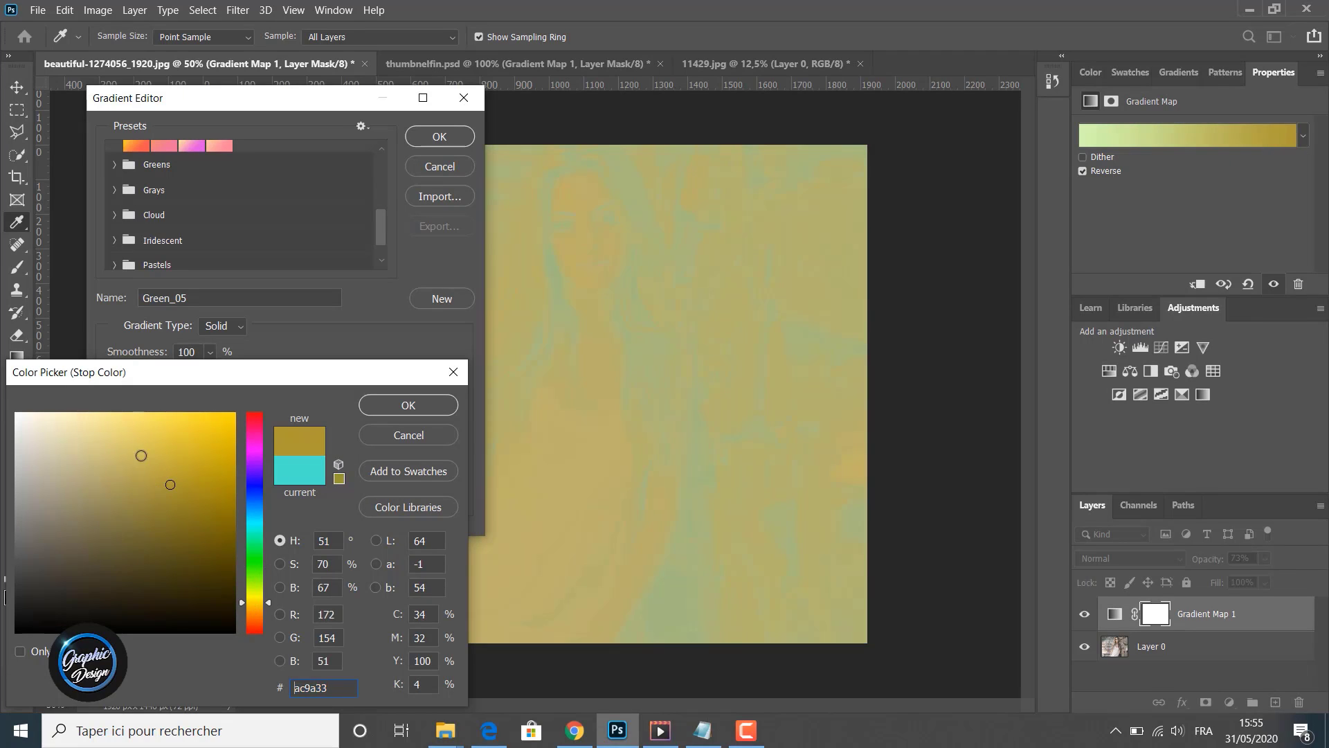
left_click(141, 438)
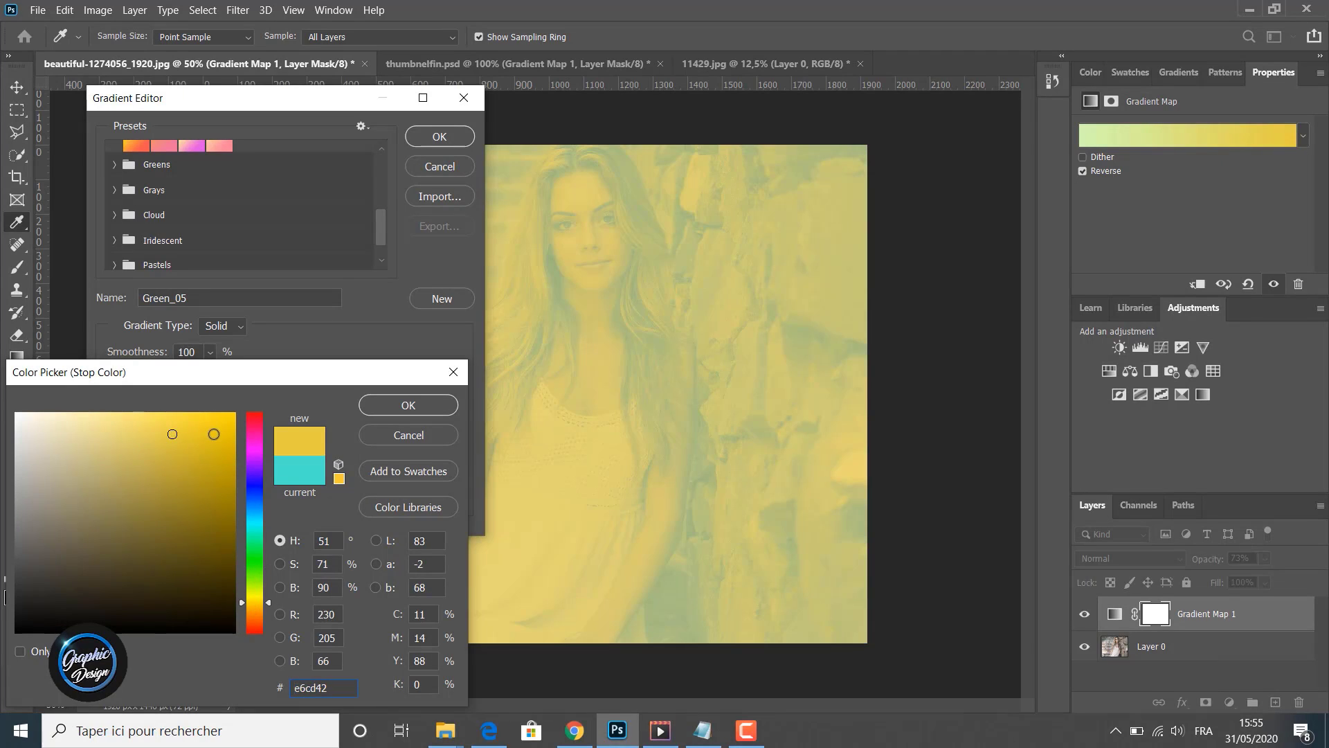
left_click(214, 434)
left_click(255, 462)
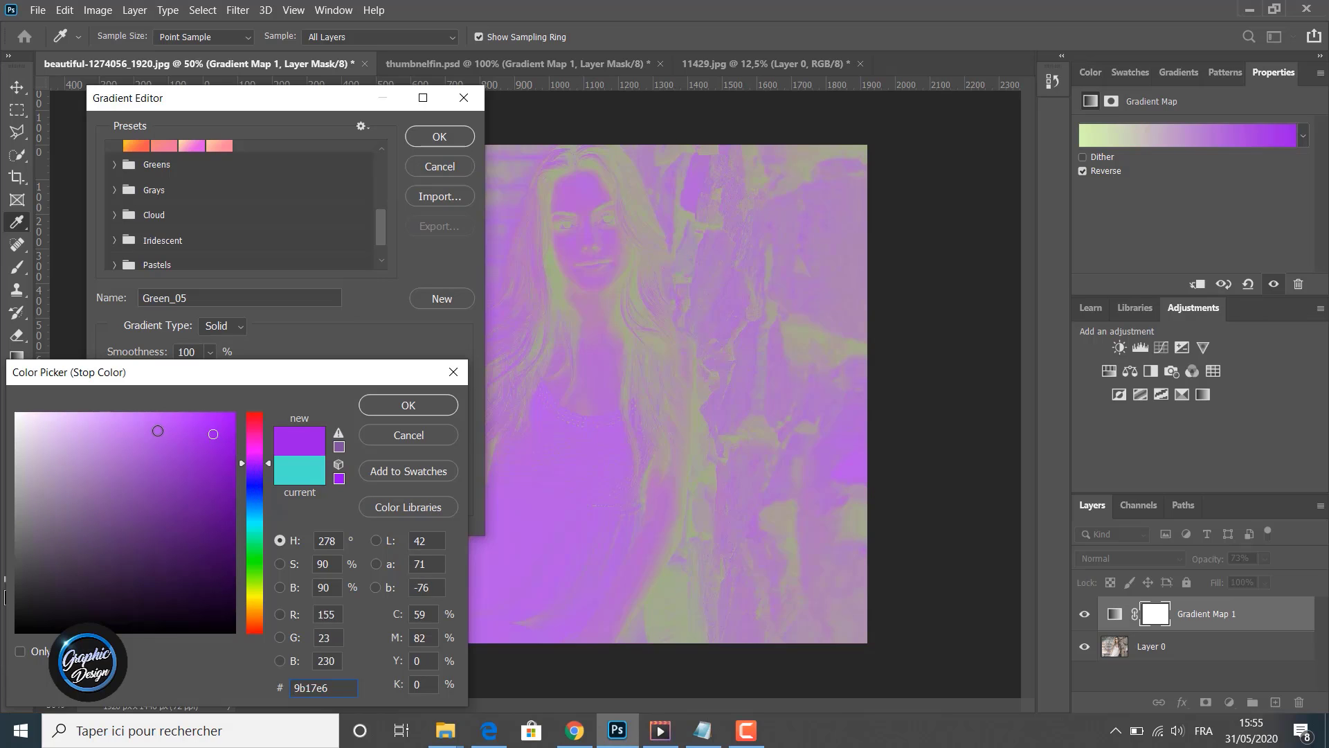
left_click(157, 430)
left_click(153, 500)
left_click(187, 582)
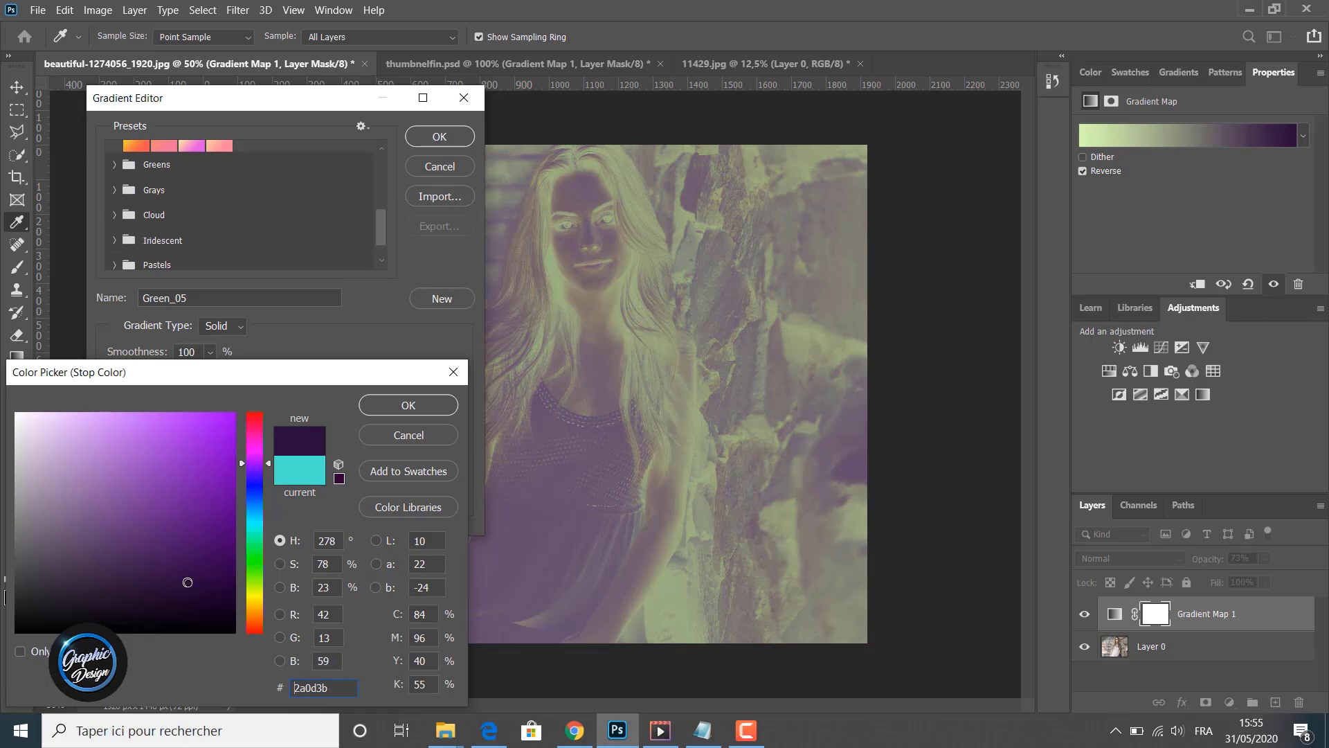
left_click(214, 424)
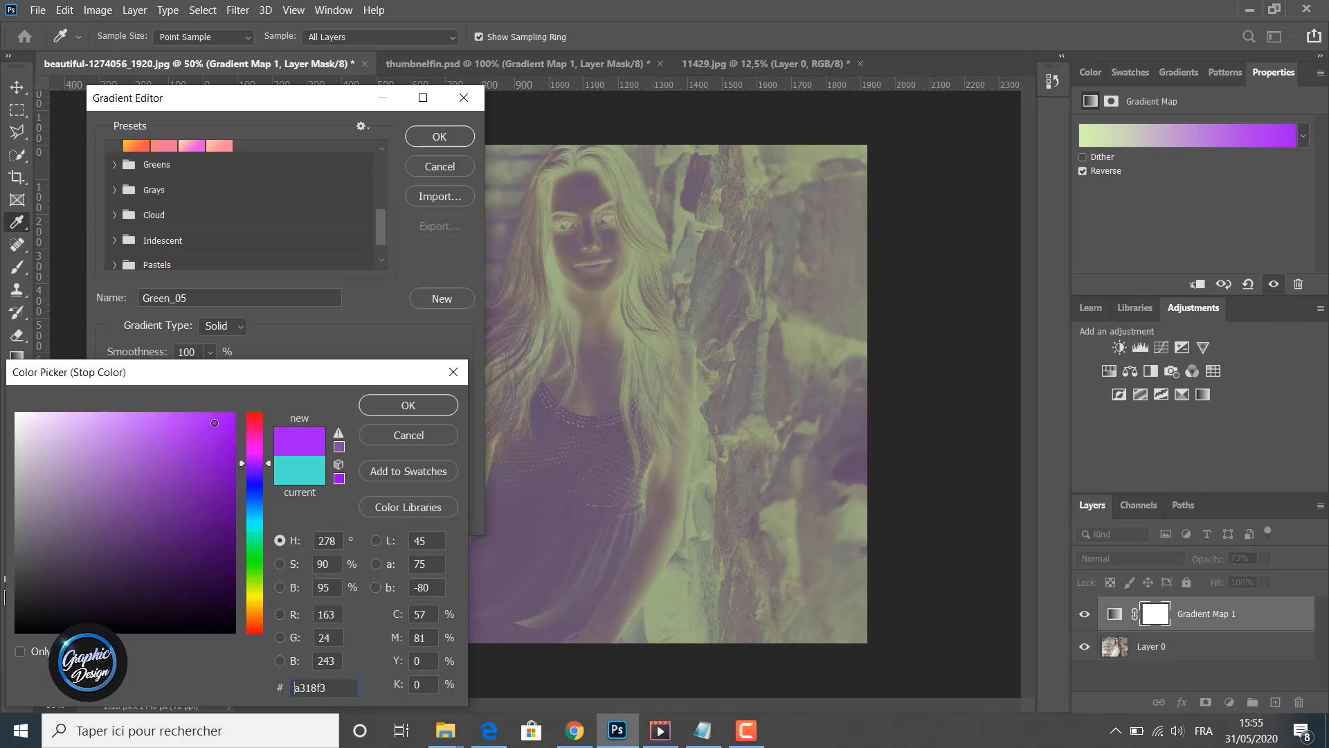
left_click(374, 439)
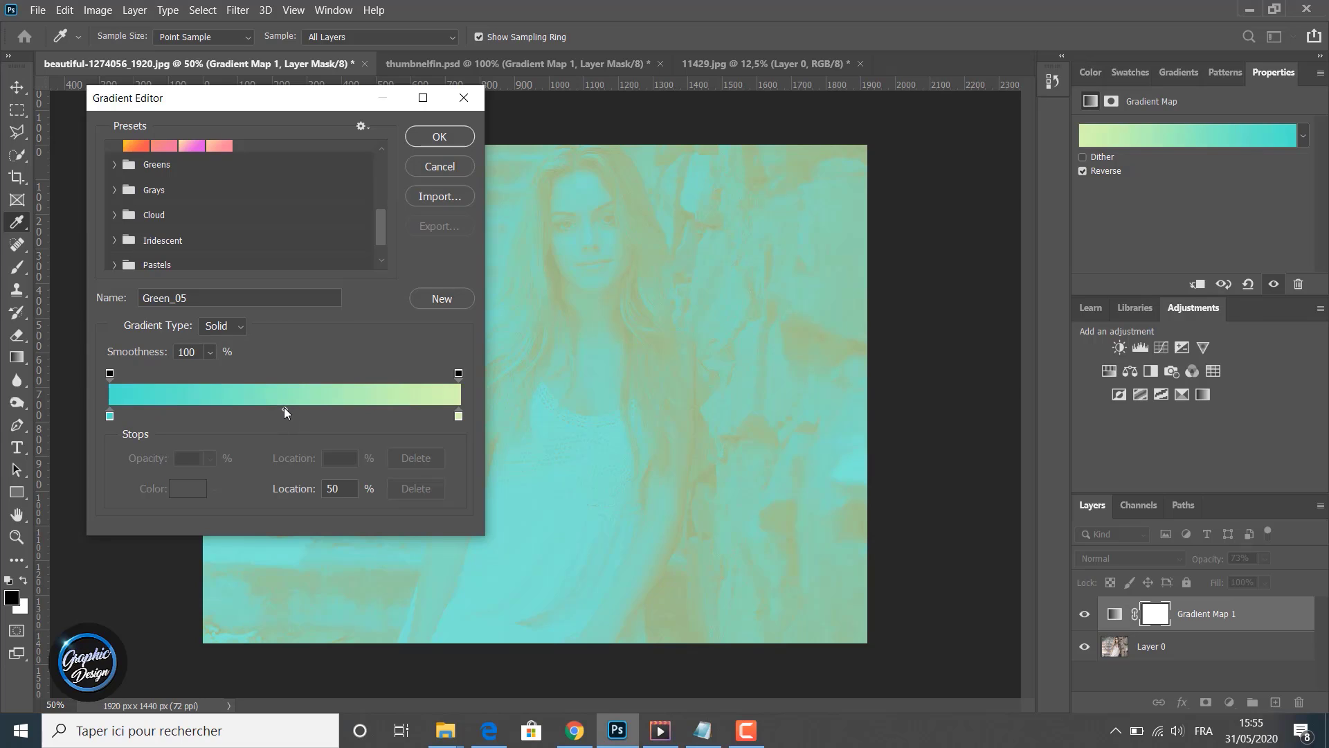
- Add a color stop in the middle of the gradient bar and move it to 45% location
left_click(284, 408)
left_click_drag(282, 410, 267, 409)
- Open the Cloud folder and try the Cloud_03 and Cloud_06 presets
left_click(114, 215)
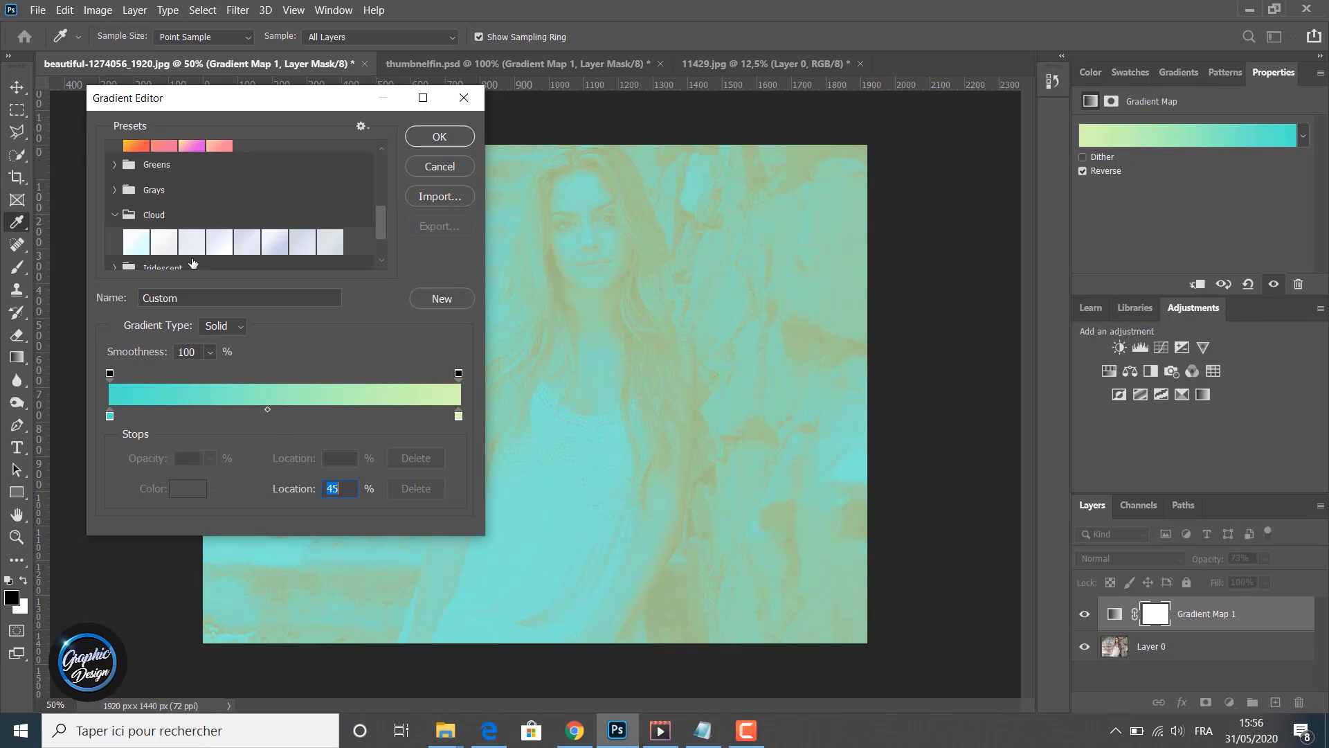
left_click(195, 245)
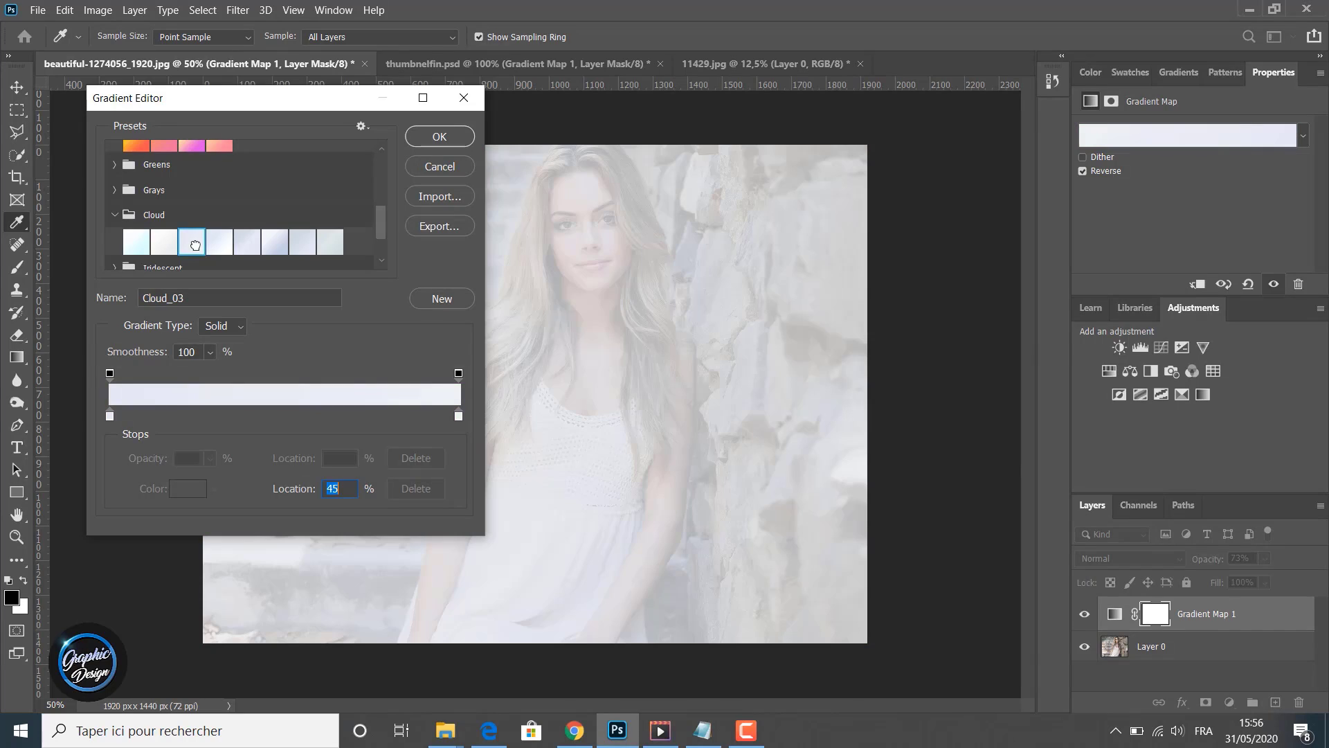
left_click(269, 251)
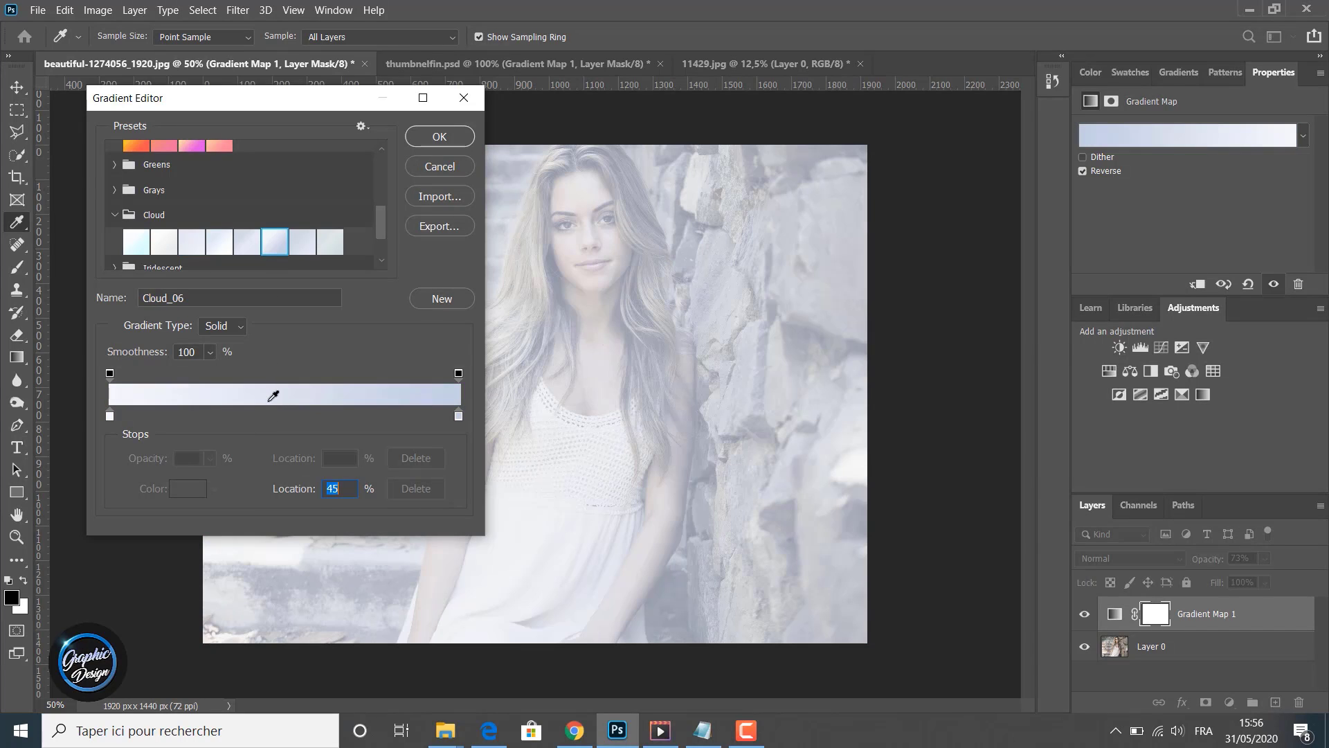
- Collapse the Cloud folder, open Pastels, and apply the Pastels_03 preset
left_click(115, 215)
scroll(145, 227, "down", 1)
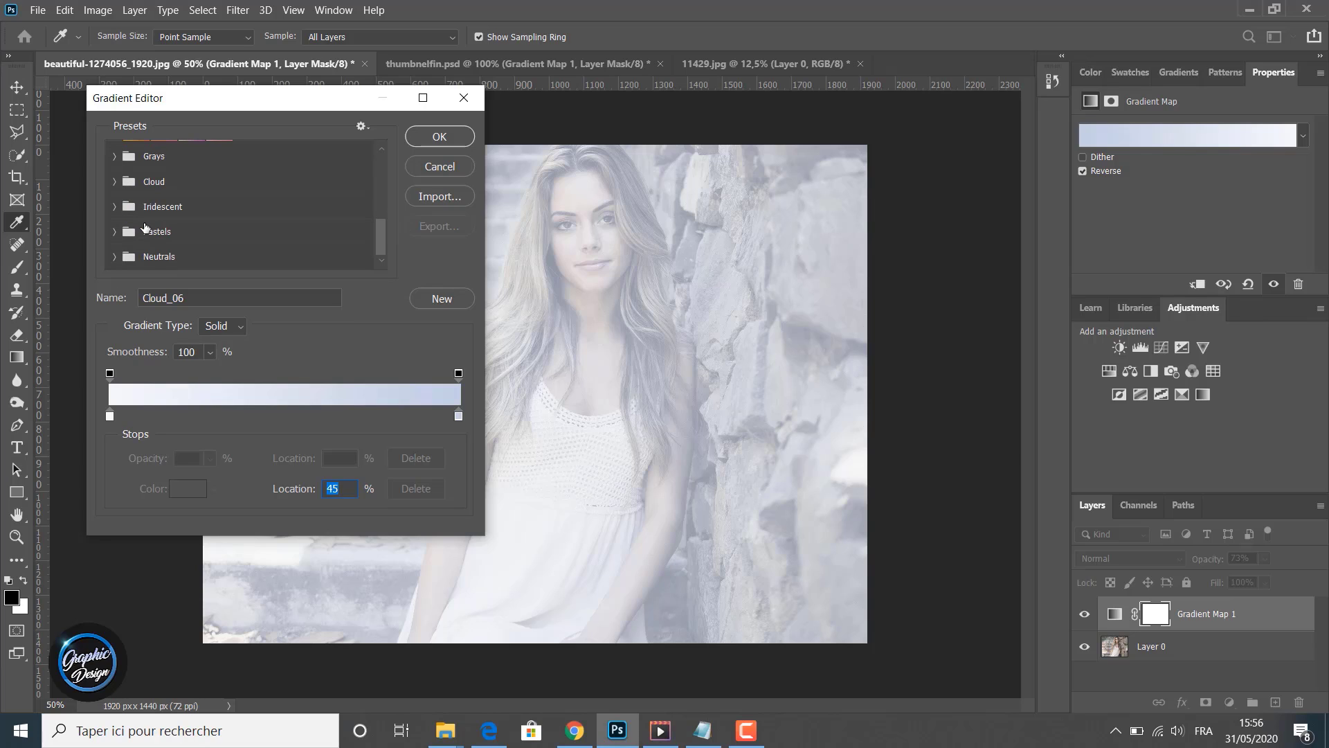
left_click(112, 235)
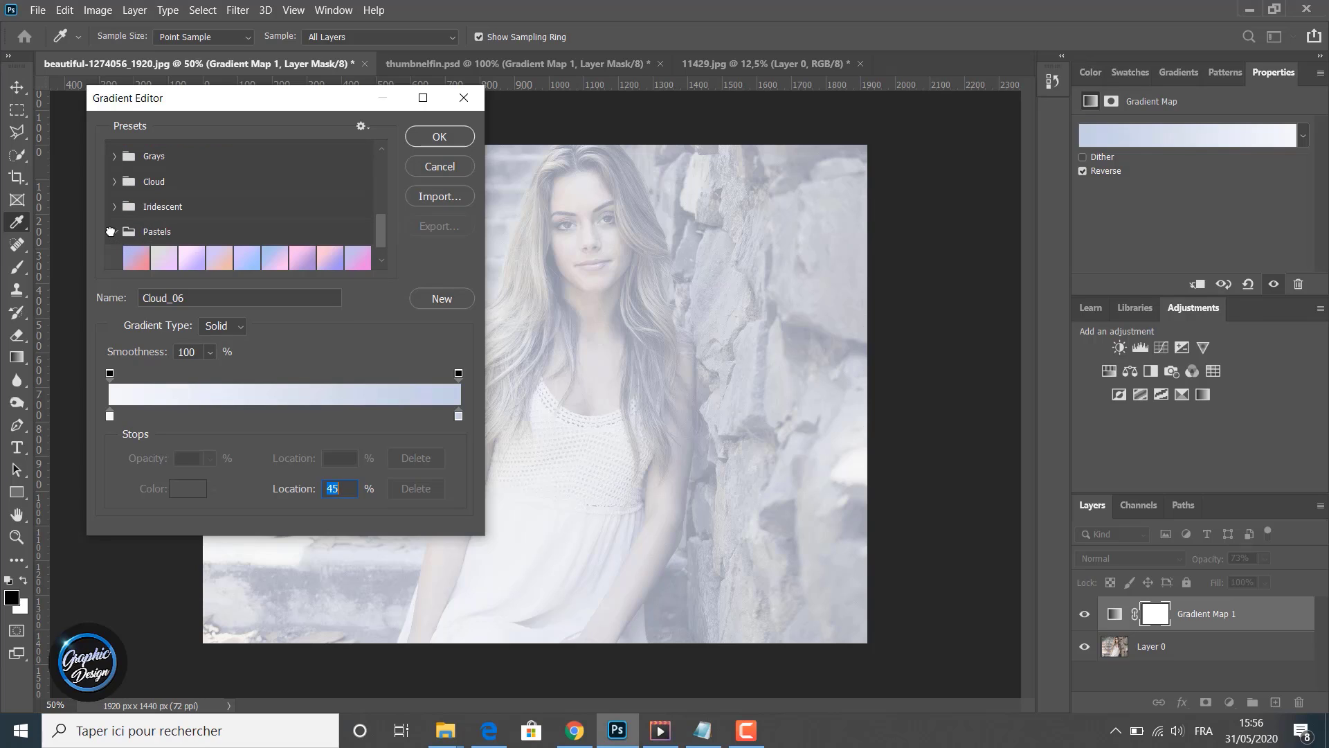
left_click(141, 261)
left_click(190, 264)
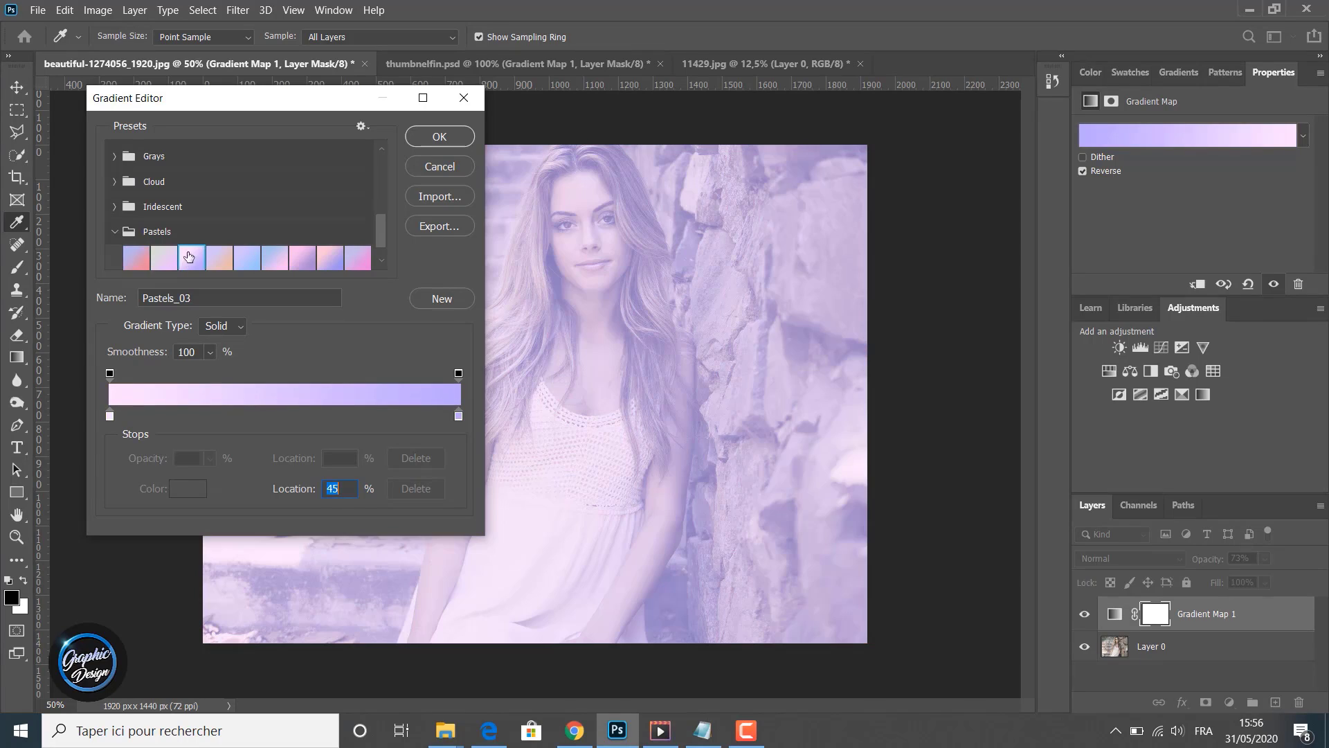
- Collapse Pastels, return to the Reds folder, and apply the Red_01 preset
left_click(116, 233)
scroll(125, 247, "up", 1)
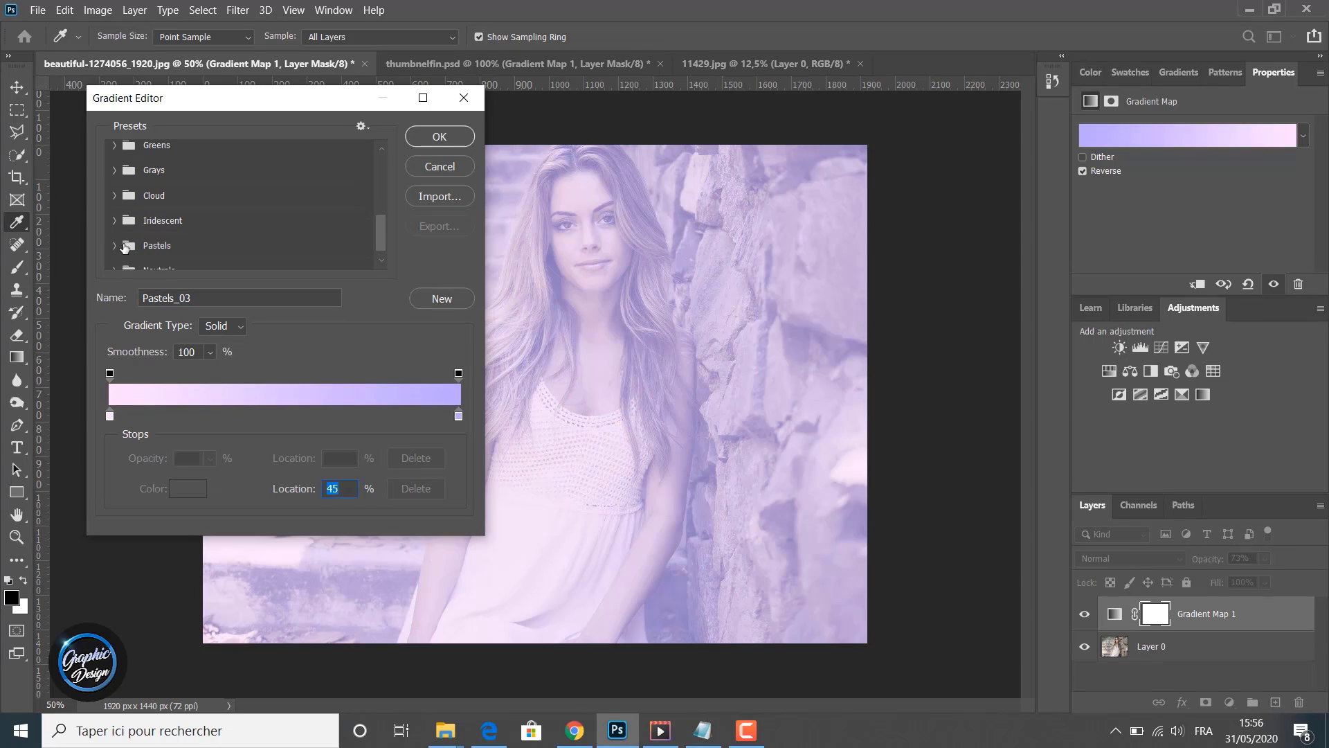
scroll(124, 247, "up", 3)
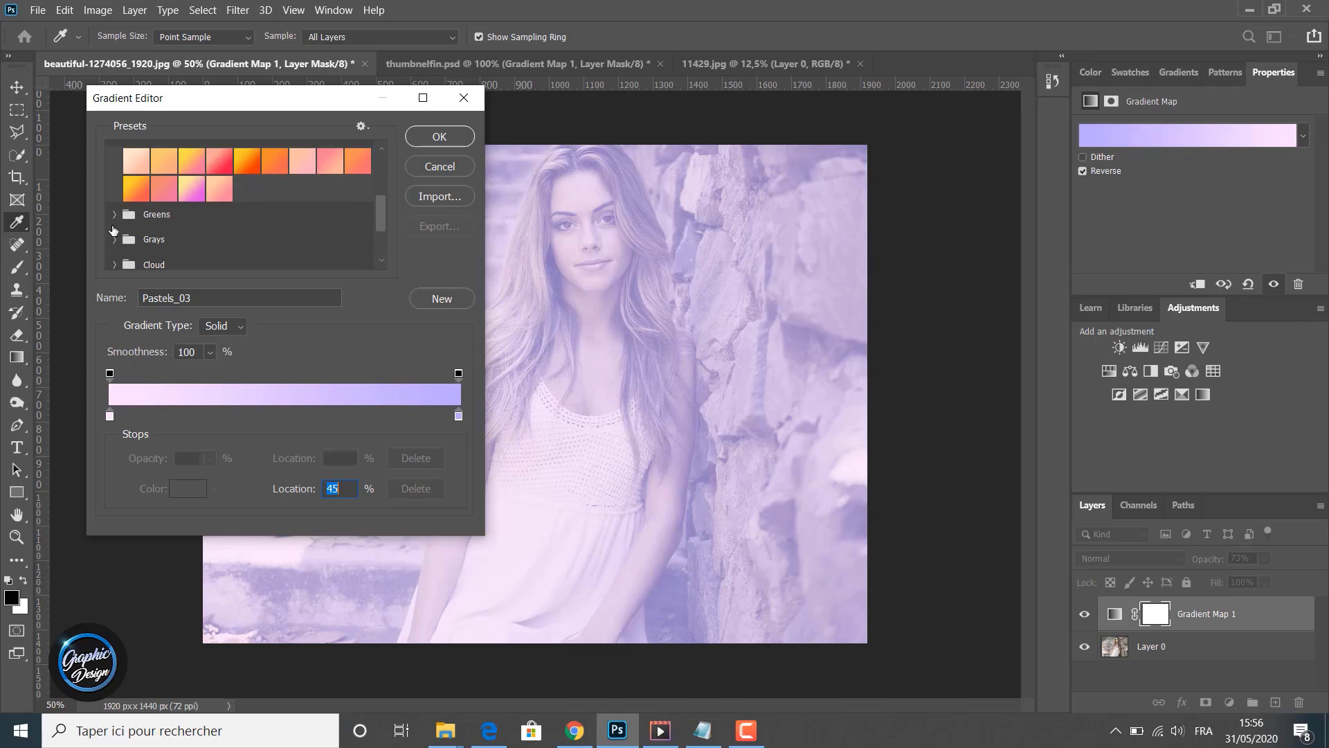
scroll(113, 228, "up", 2)
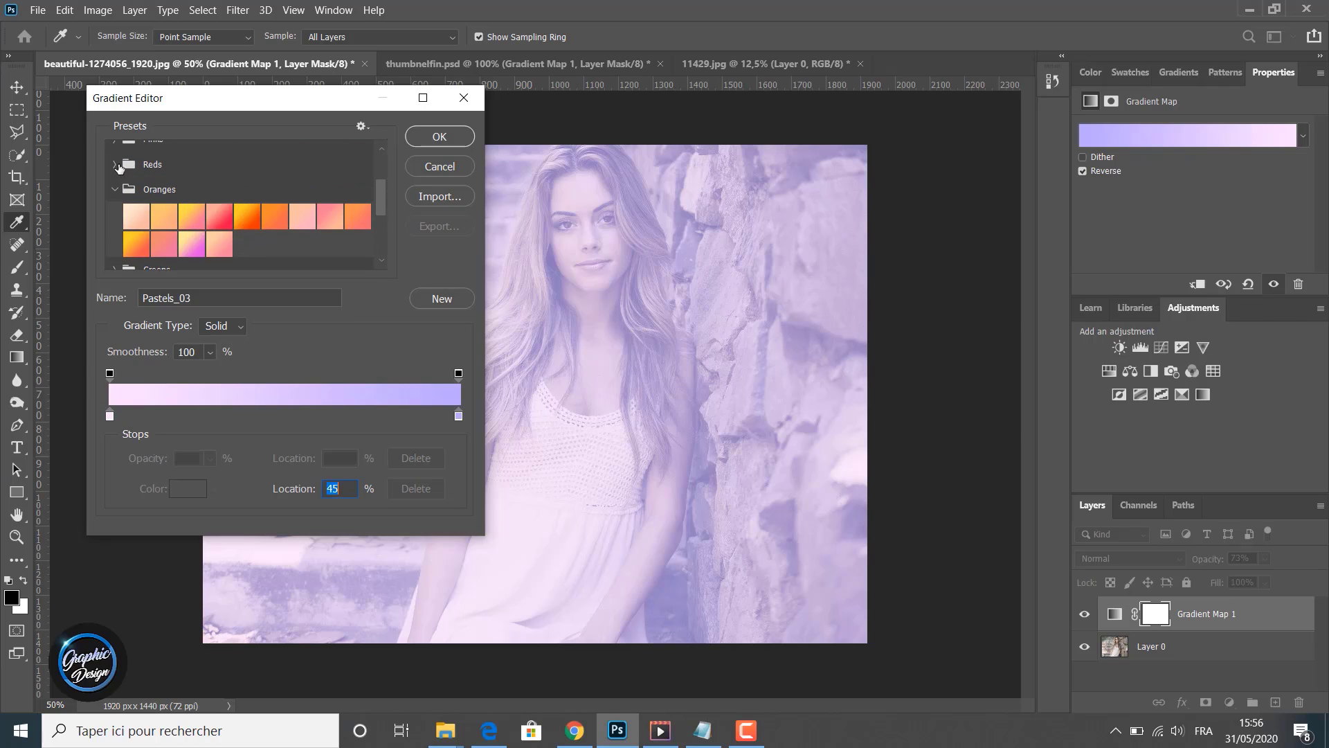
left_click(116, 166)
left_click(126, 201)
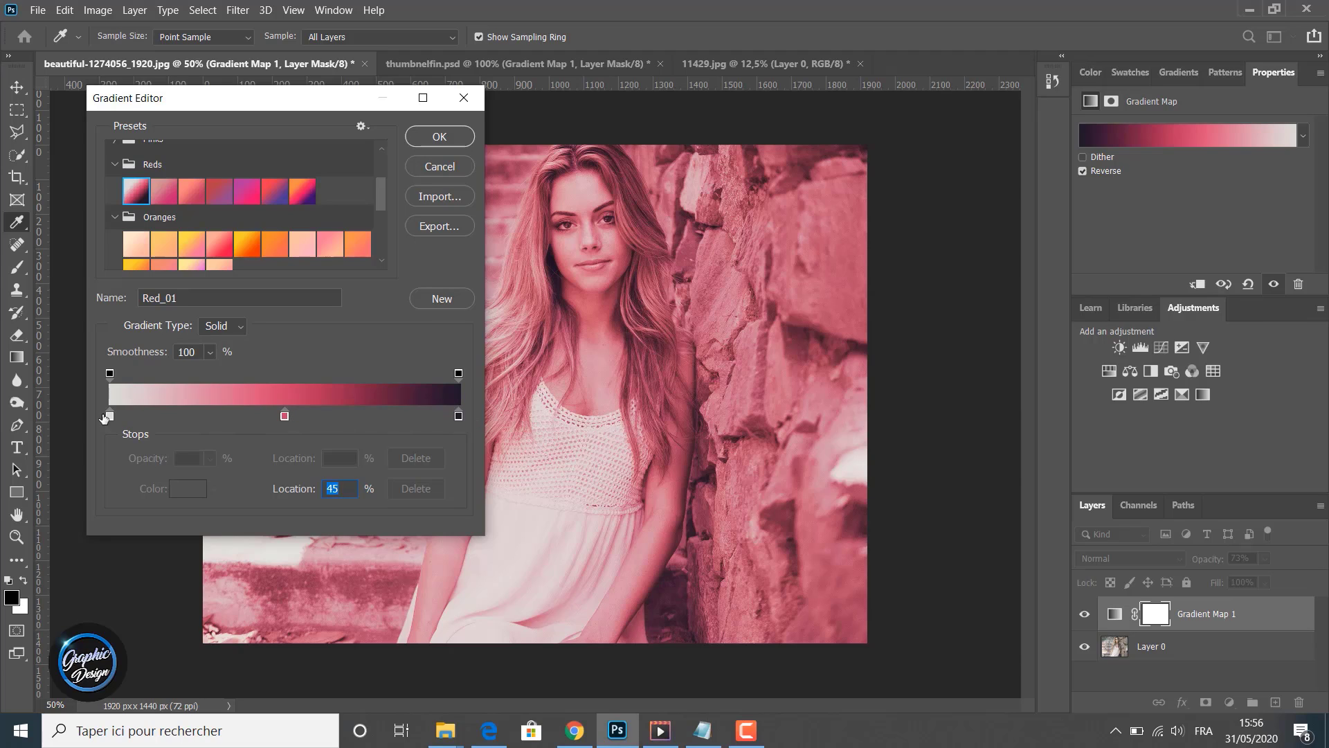
double_click(285, 416)
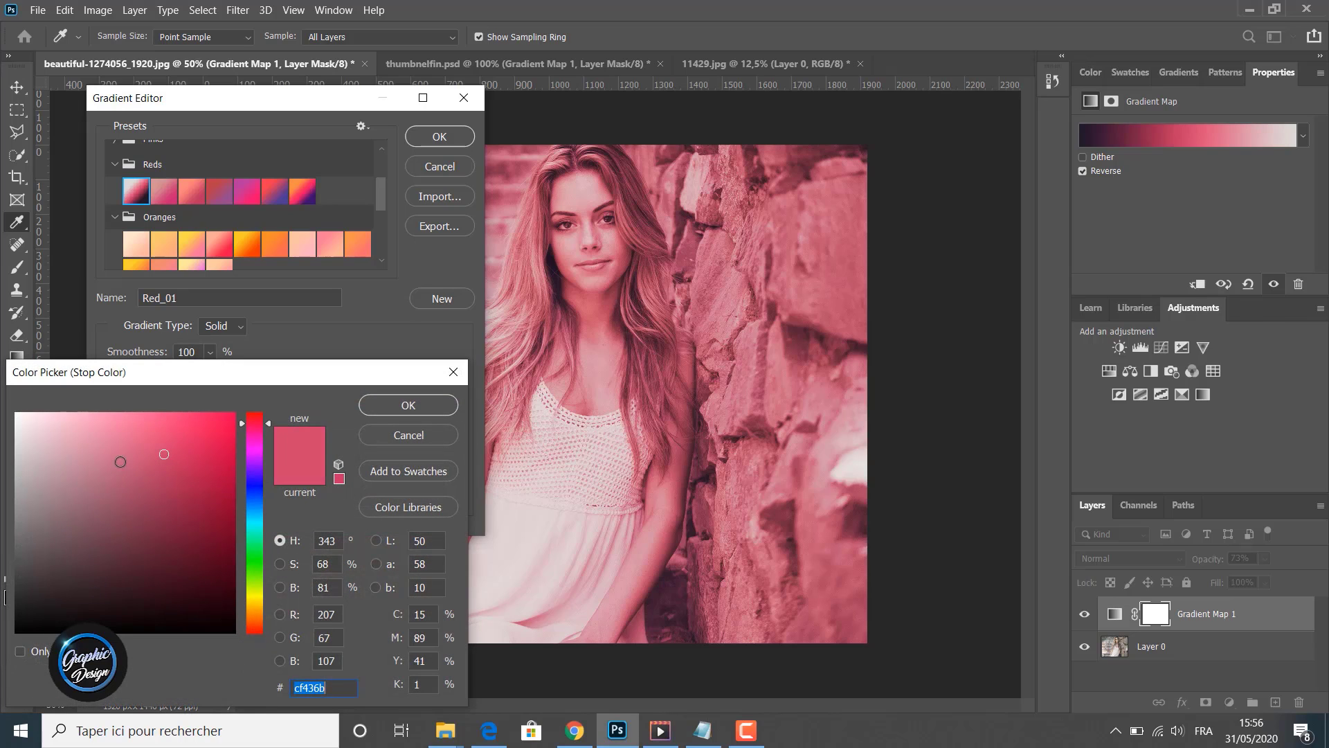
left_click(116, 460)
mouse_move(116, 459)
left_mouse_down()
mouse_move(97, 461)
mouse_move(101, 510)
left_mouse_up()
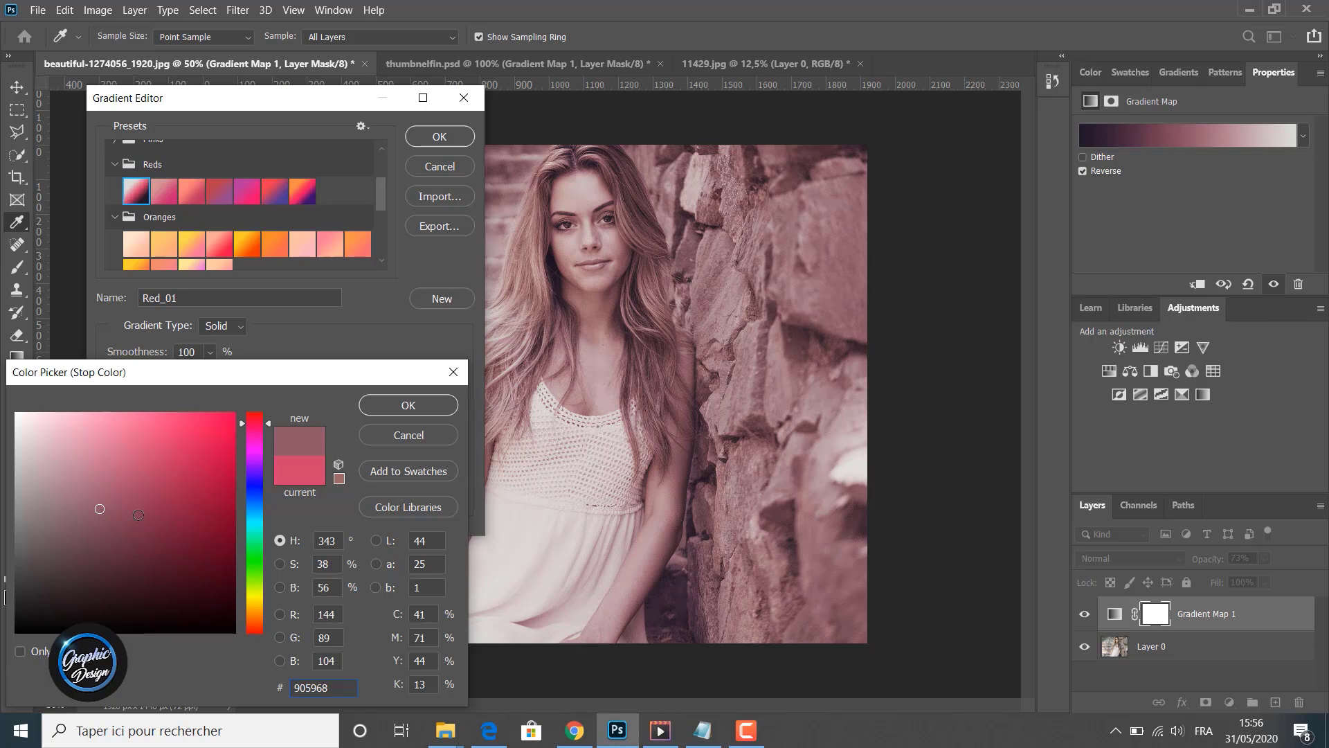
left_click(221, 429)
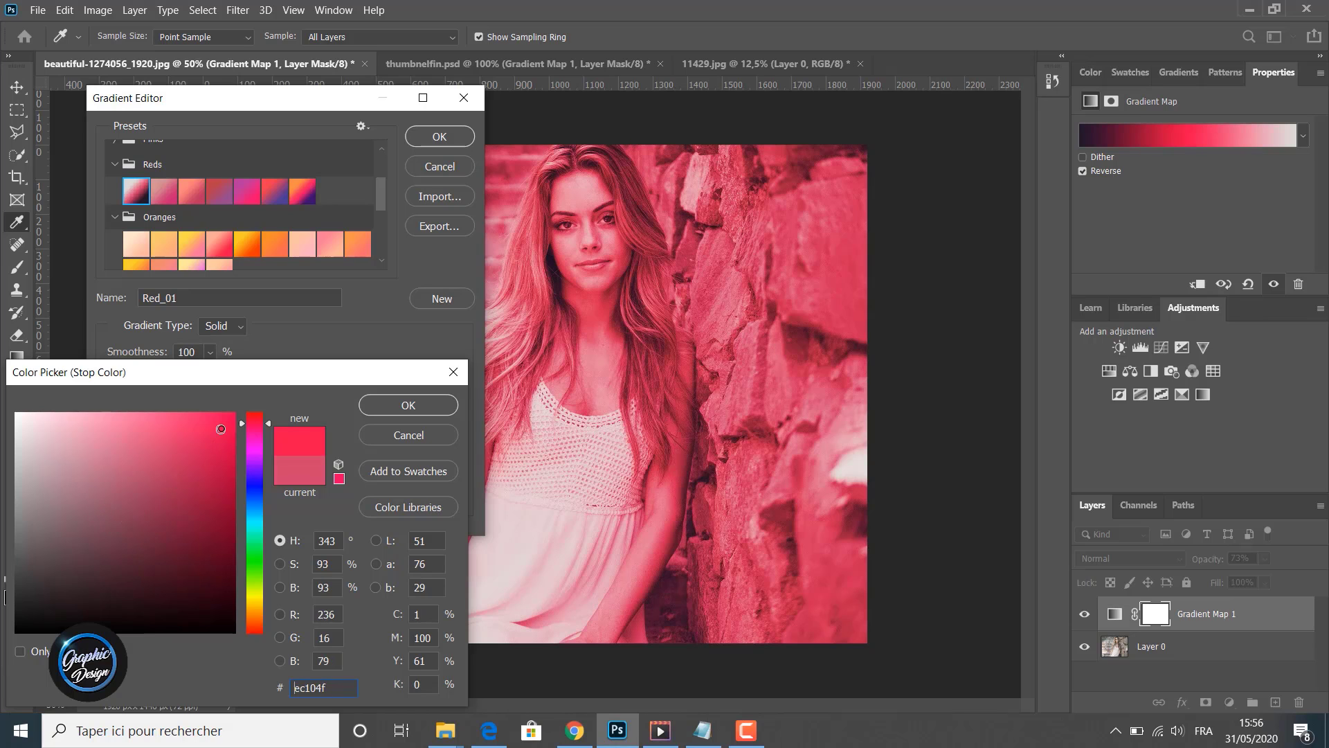
left_click(197, 468)
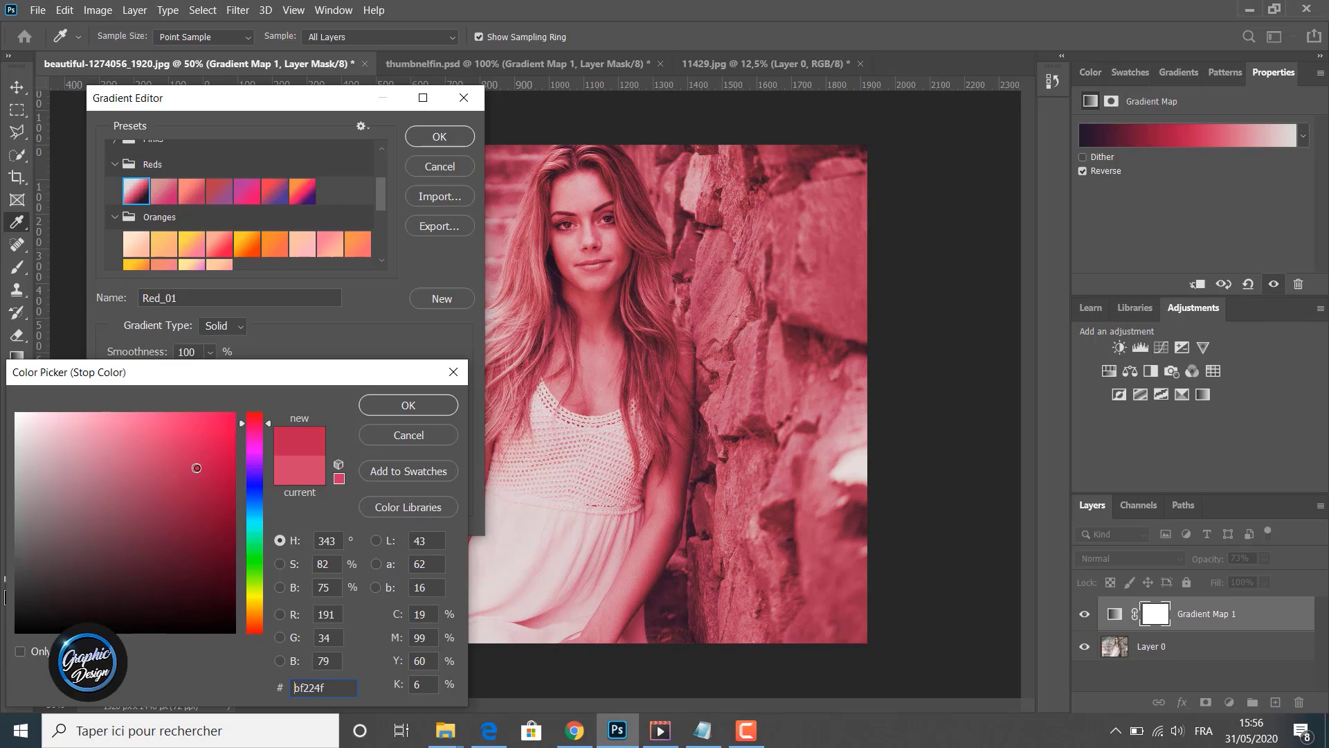
left_click(117, 457)
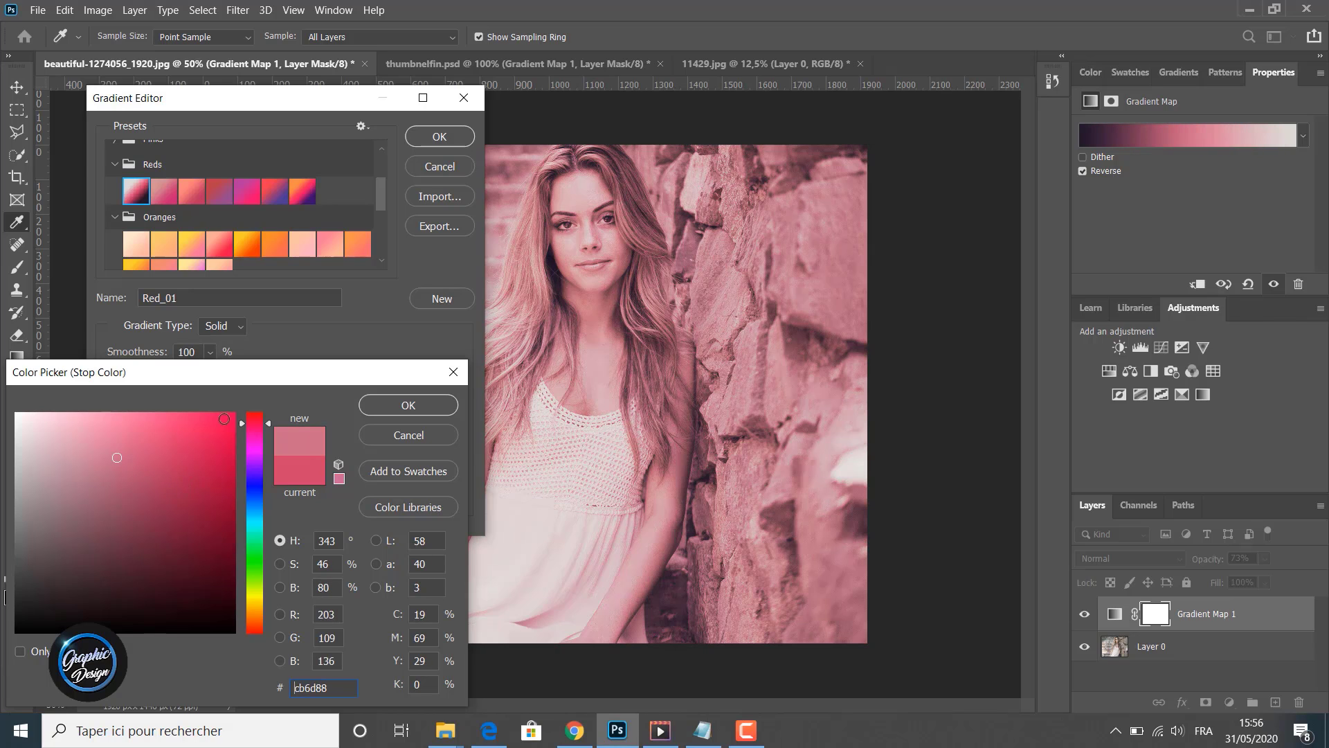
left_click(384, 439)
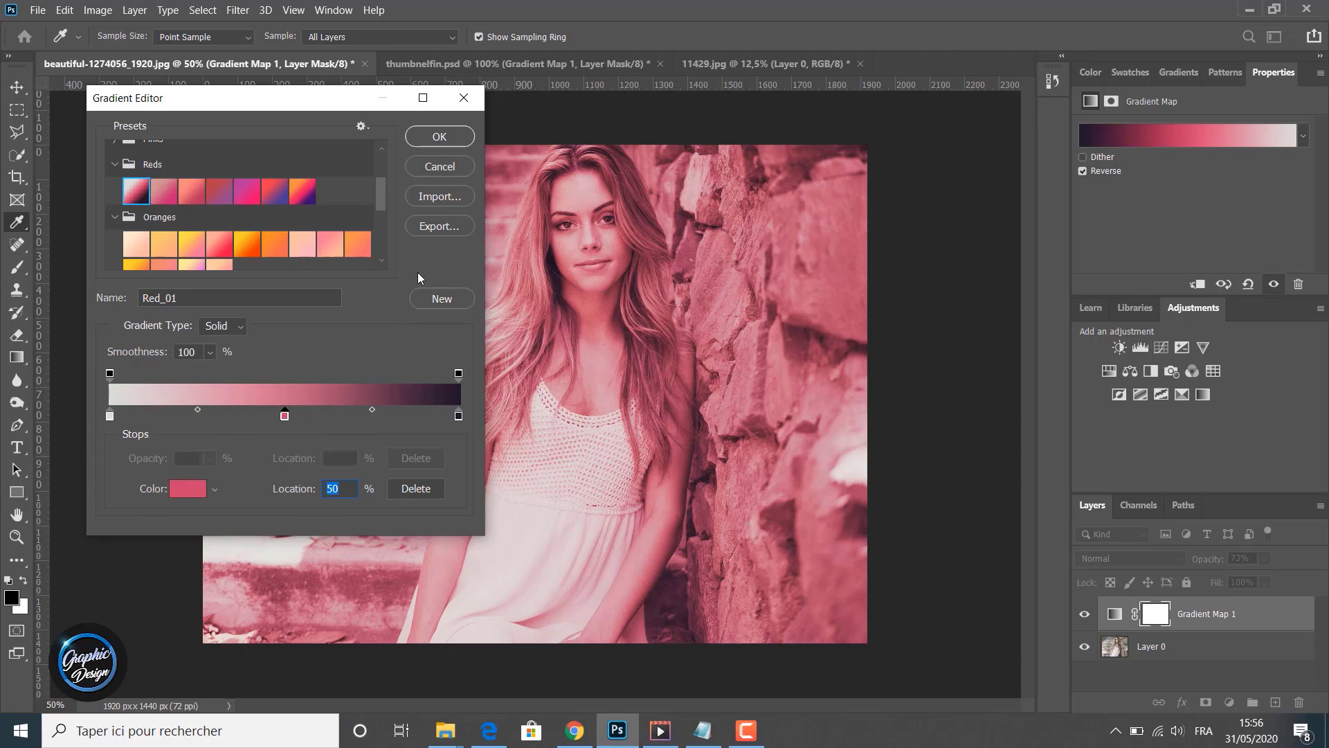
- Apply the Pink_03 preset from the Pinks folder and close the Gradient Editor with OK
scroll(163, 223, "up", 4)
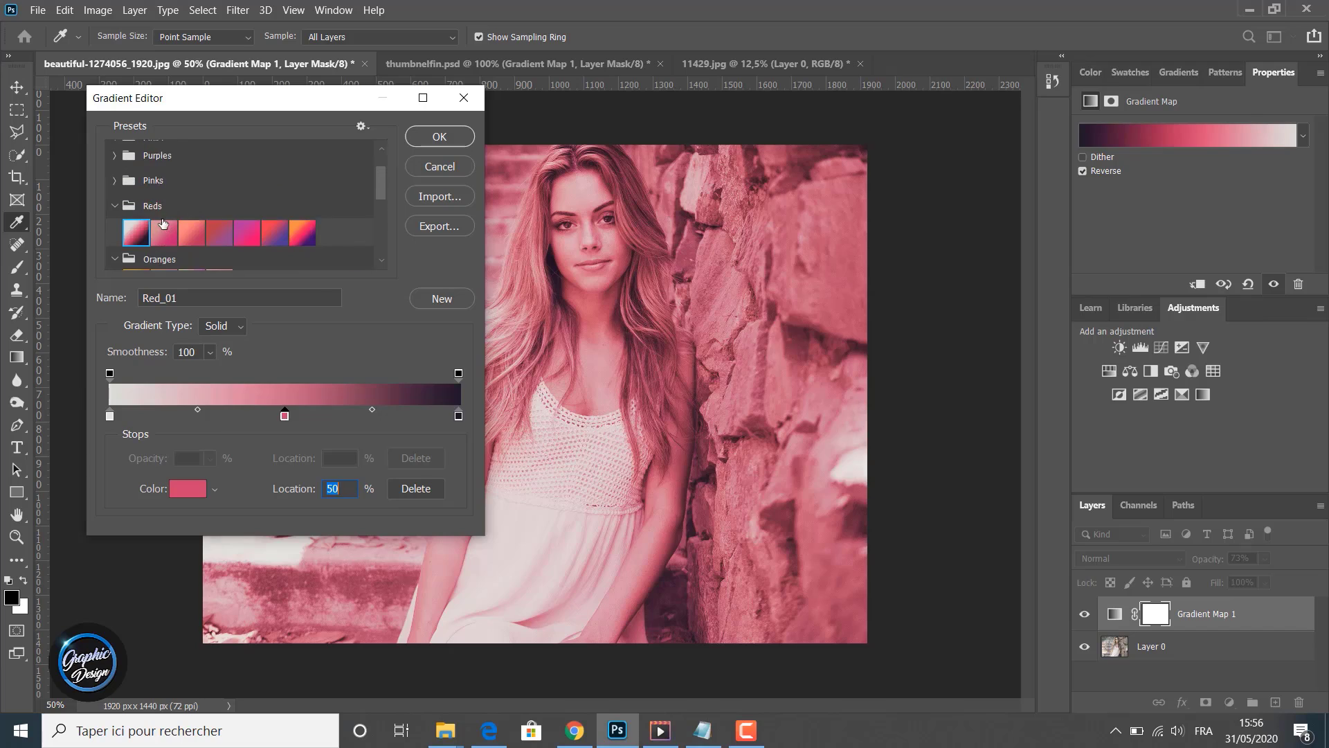
left_click(191, 254)
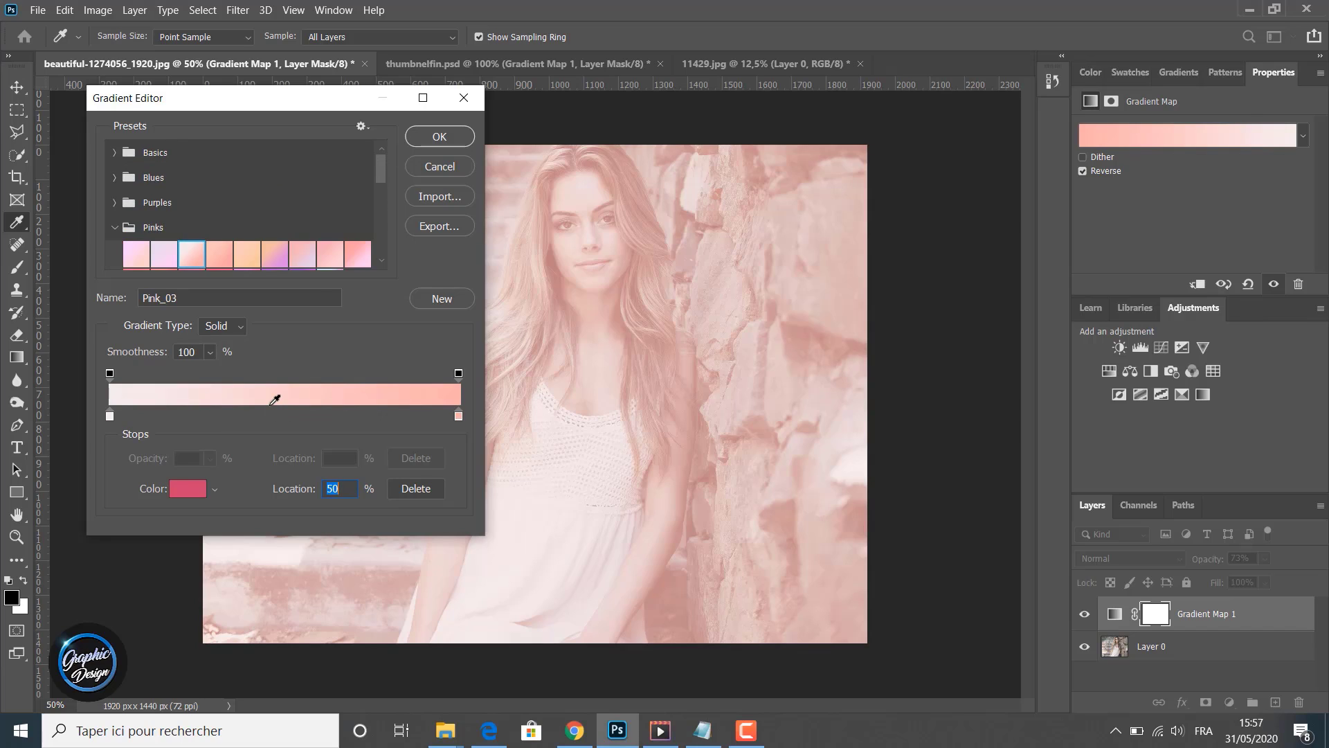
left_click(435, 138)
- Set the gradient map layer's opacity to 85%
key("z")
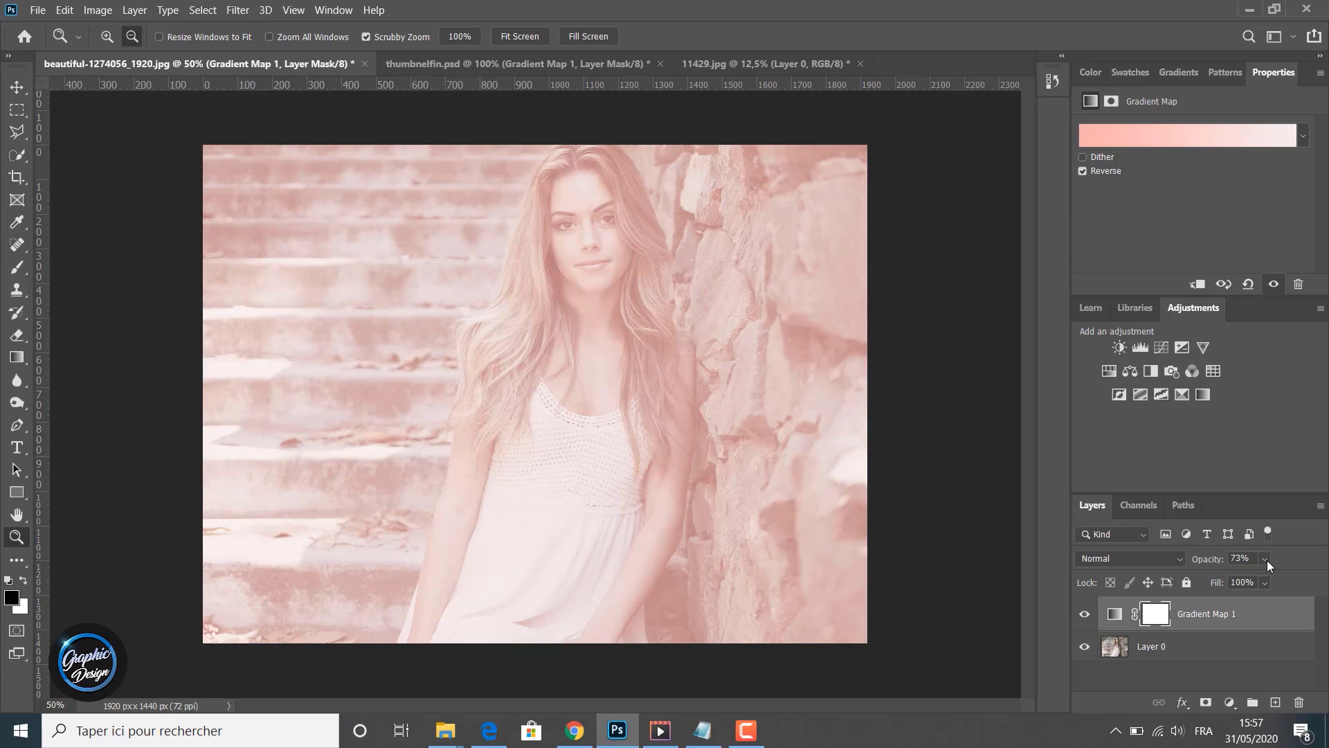
mouse_move(1277, 578)
left_mouse_down()
mouse_move(1302, 575)
mouse_move(1286, 580)
left_mouse_up()
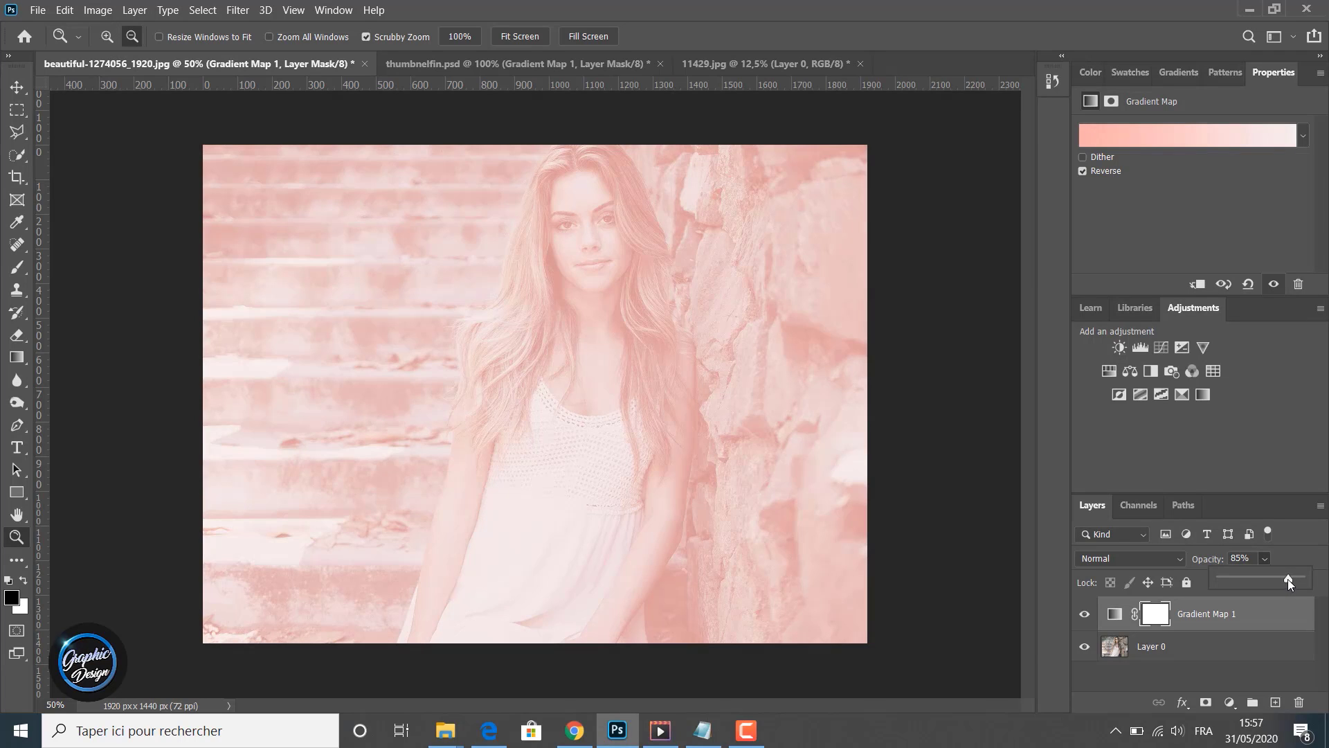
left_click(1233, 453)
- Toggle the gradient map layer's visibility to compare, then switch to the 11429.jpg document
left_click(1085, 614)
left_click(1085, 614)
left_click(1085, 614)
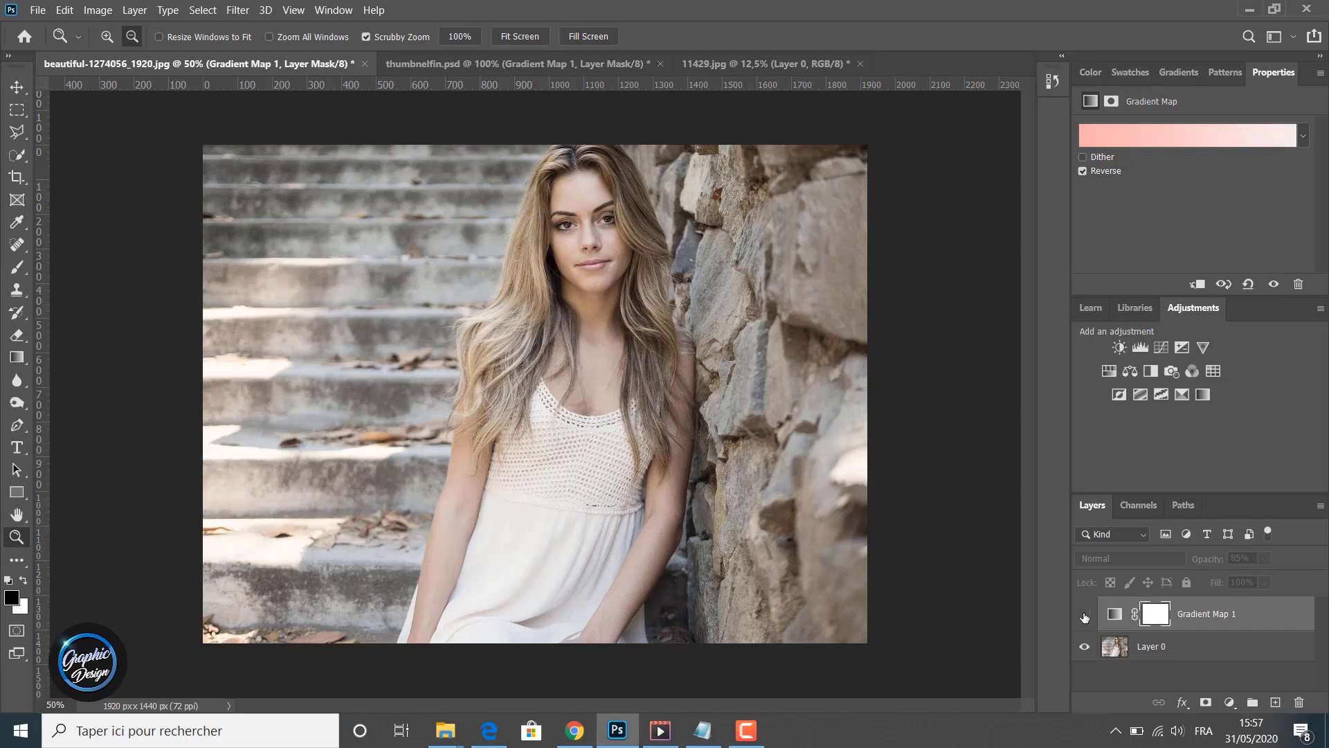
left_click(1085, 614)
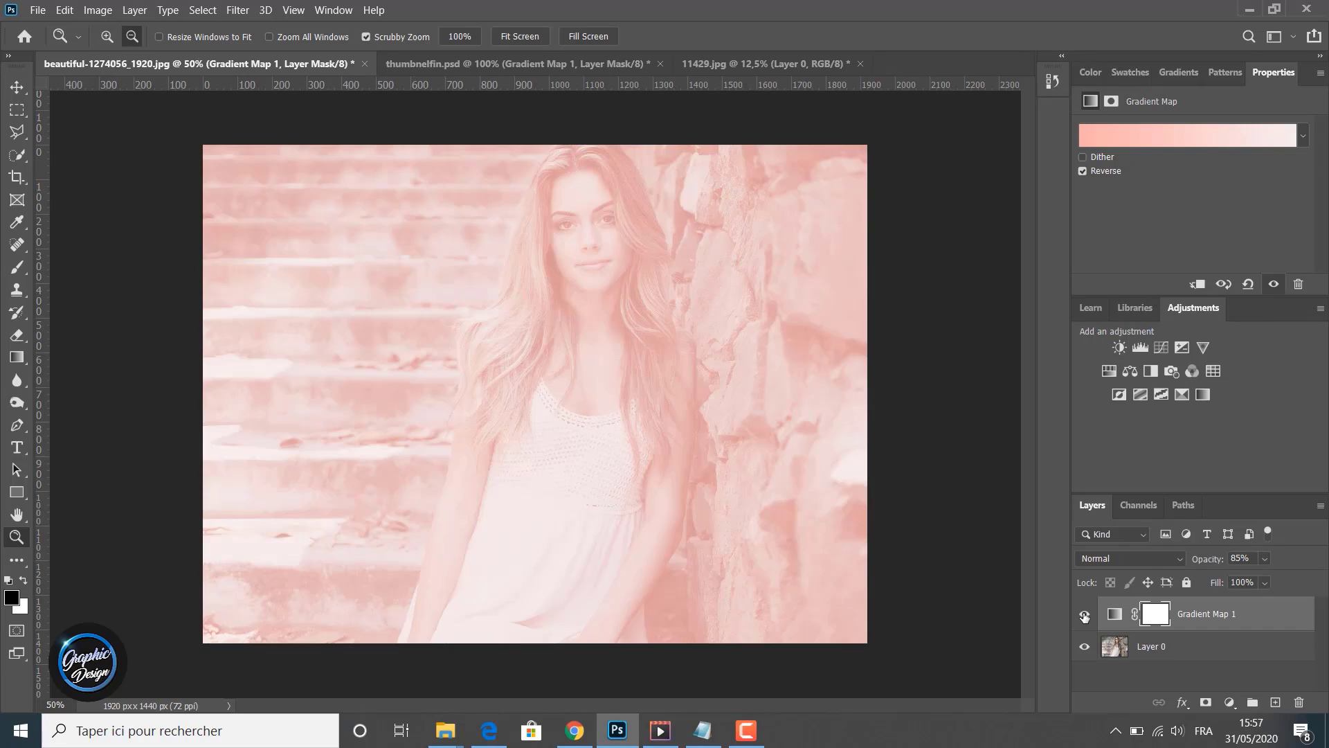
left_click(737, 56)
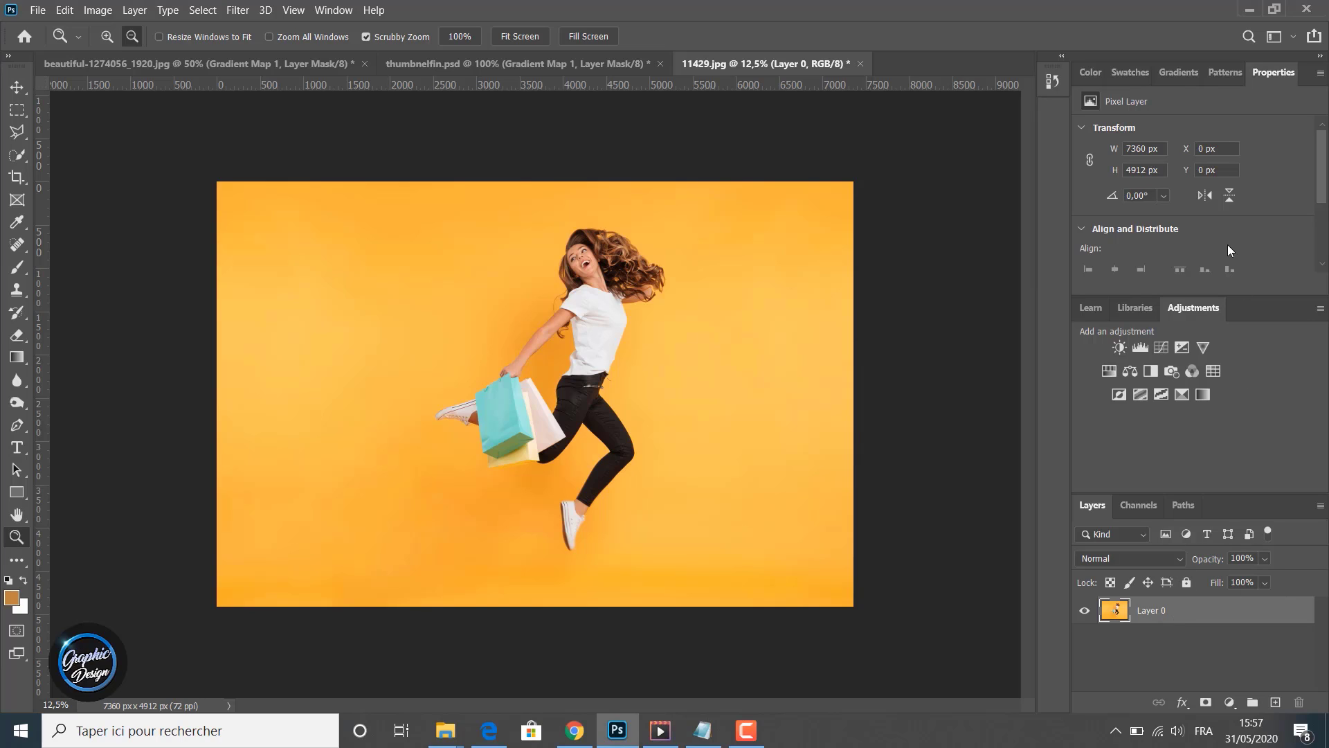
- Add a Gradient Map adjustment layer to the 11429.jpg photo and delete its layer mask
left_click(1203, 394)
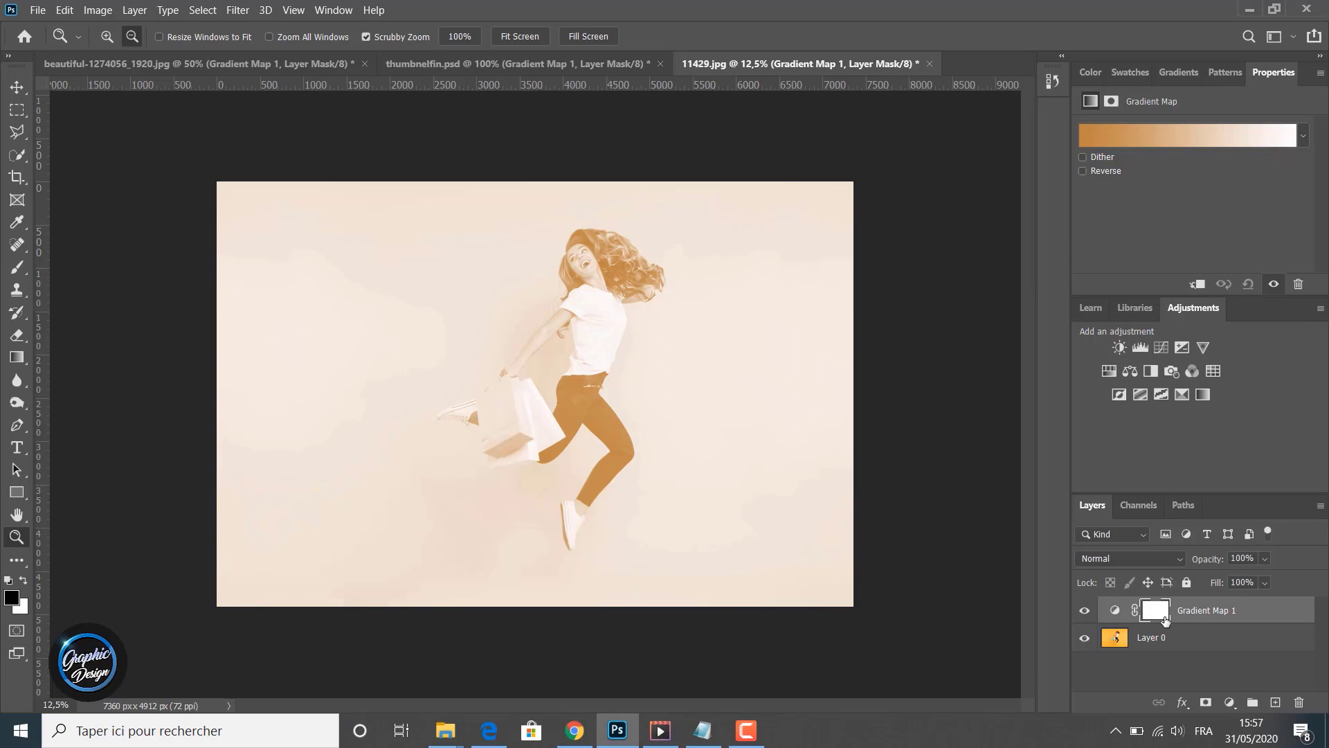
left_click_drag(1165, 620, 1300, 702)
left_click(603, 285)
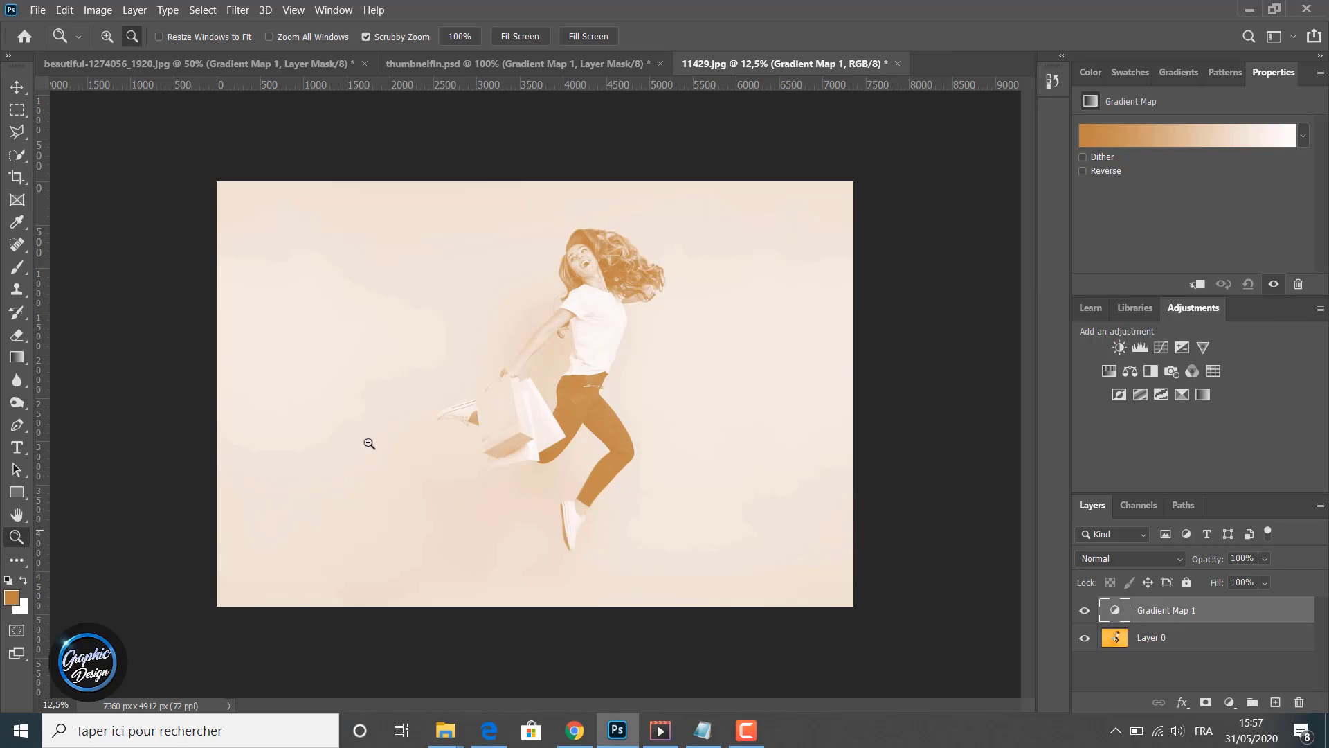
key("ctrl+plus")
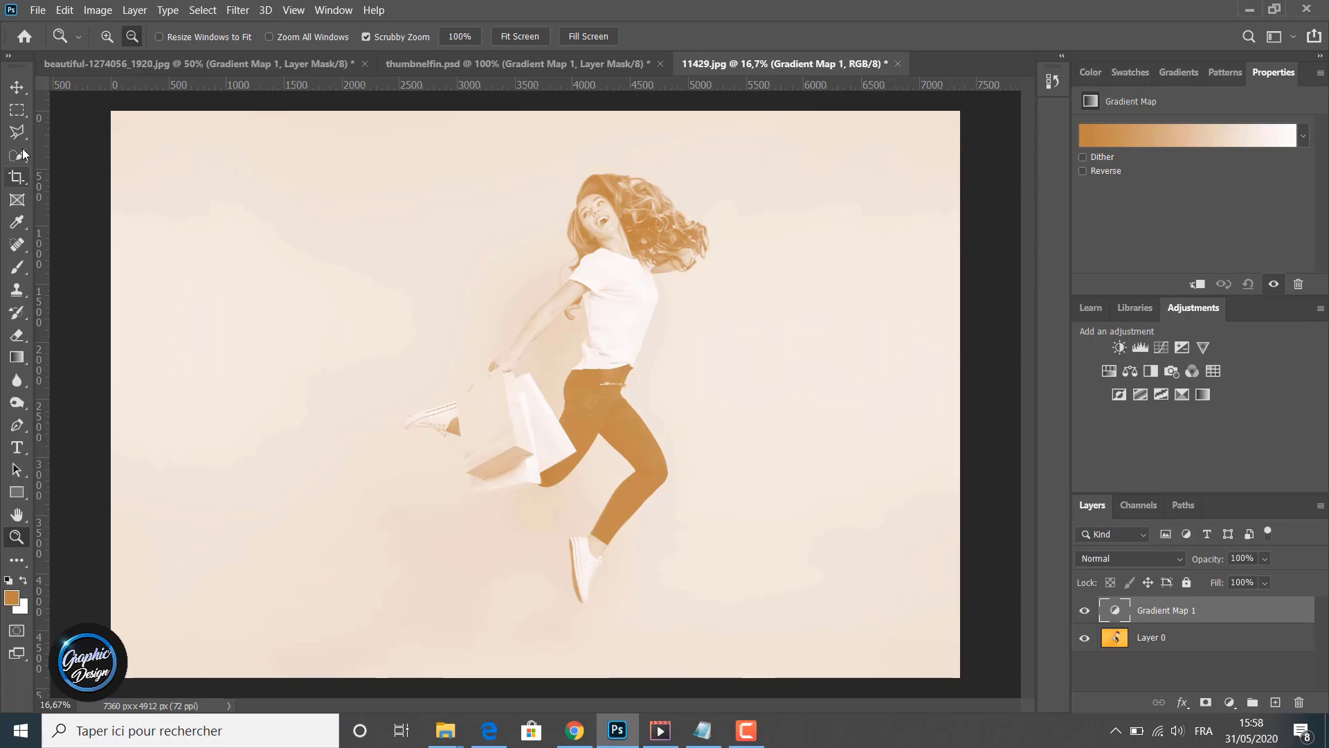
- Select the right half of the photo with the Rectangular Marquee and add a layer mask to the gradient map layer from it
left_click(17, 111)
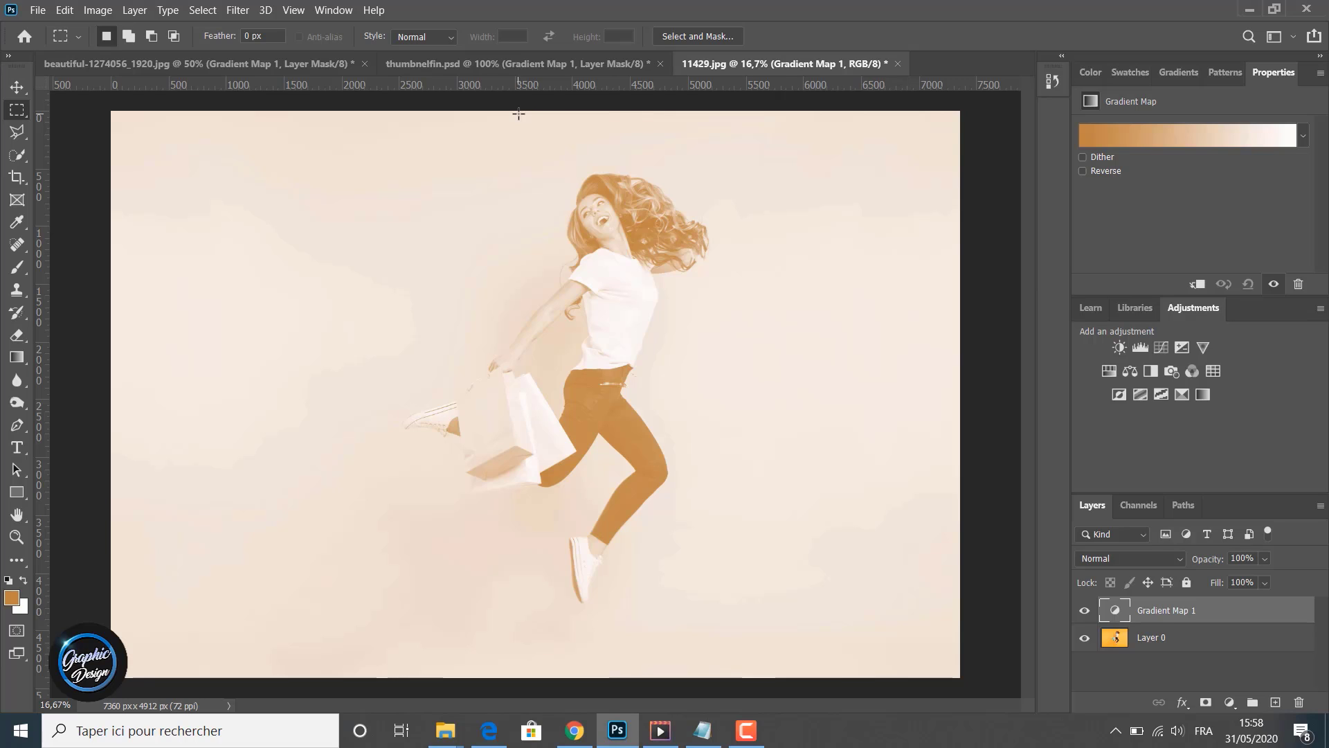
left_click_drag(518, 113, 962, 672)
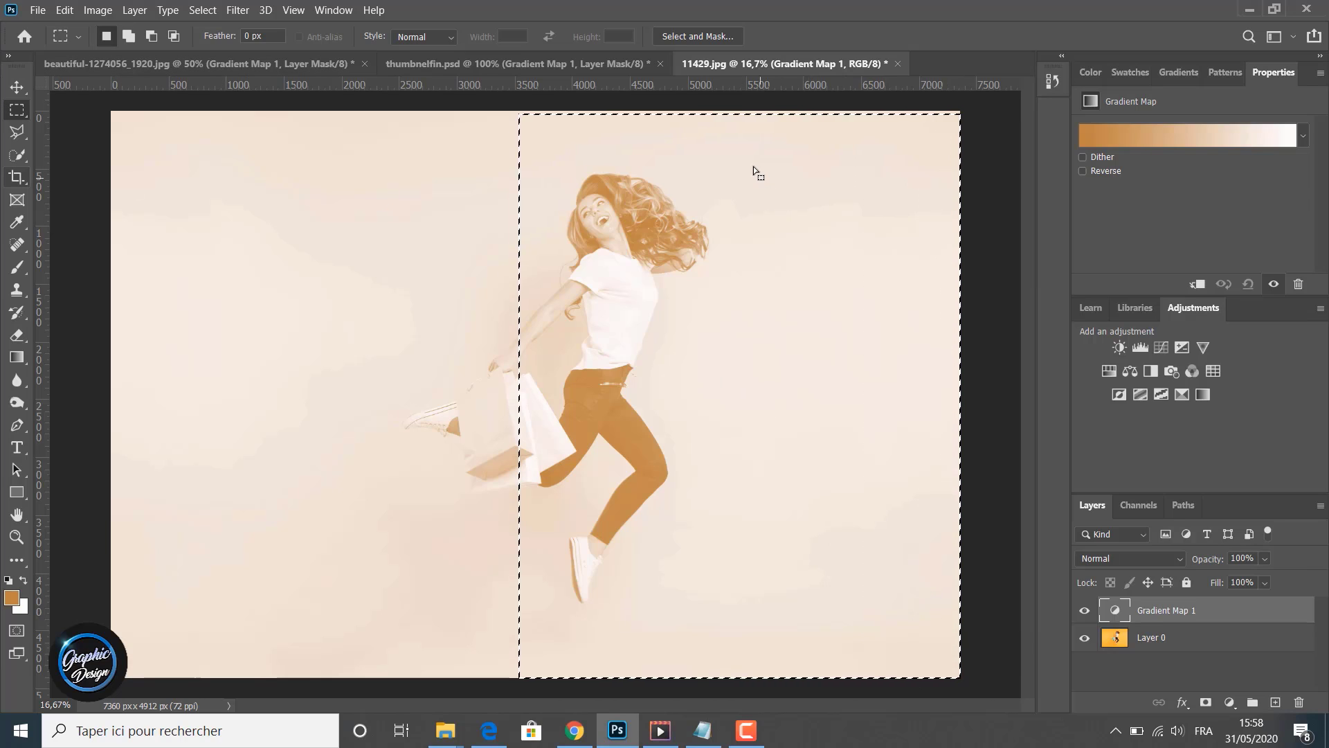
left_click_drag(753, 166, 754, 164)
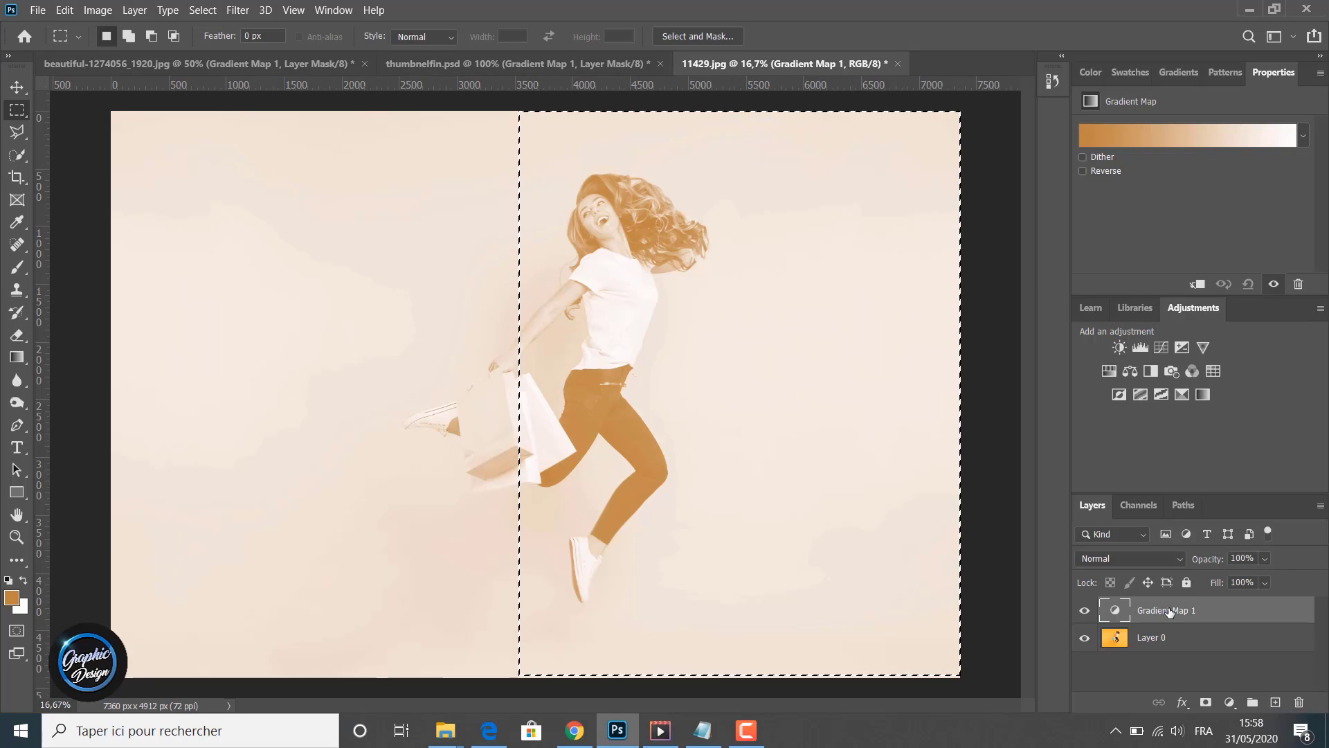
left_click(1205, 701)
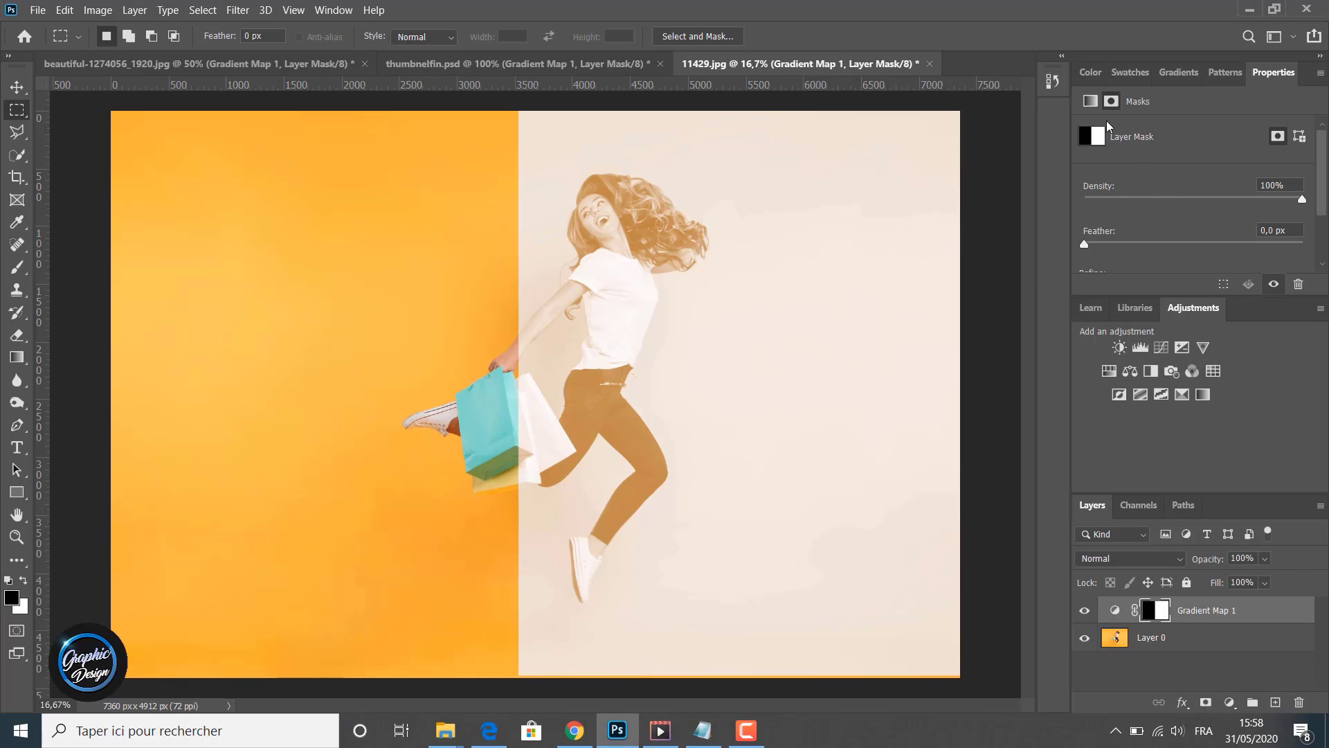
- Open the gradient map's Gradient Editor, apply the Red_01 preset from the Reds folder, and confirm with OK
left_click(1090, 101)
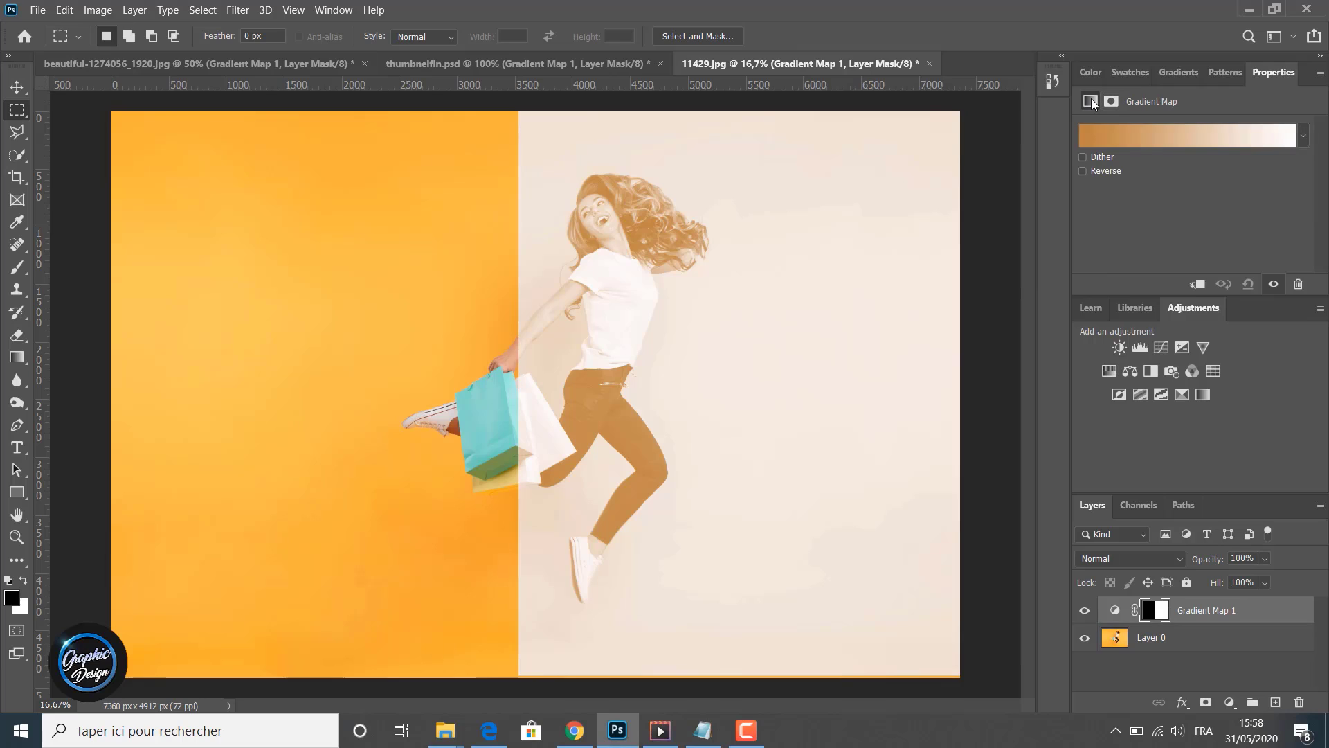
left_click(1160, 138)
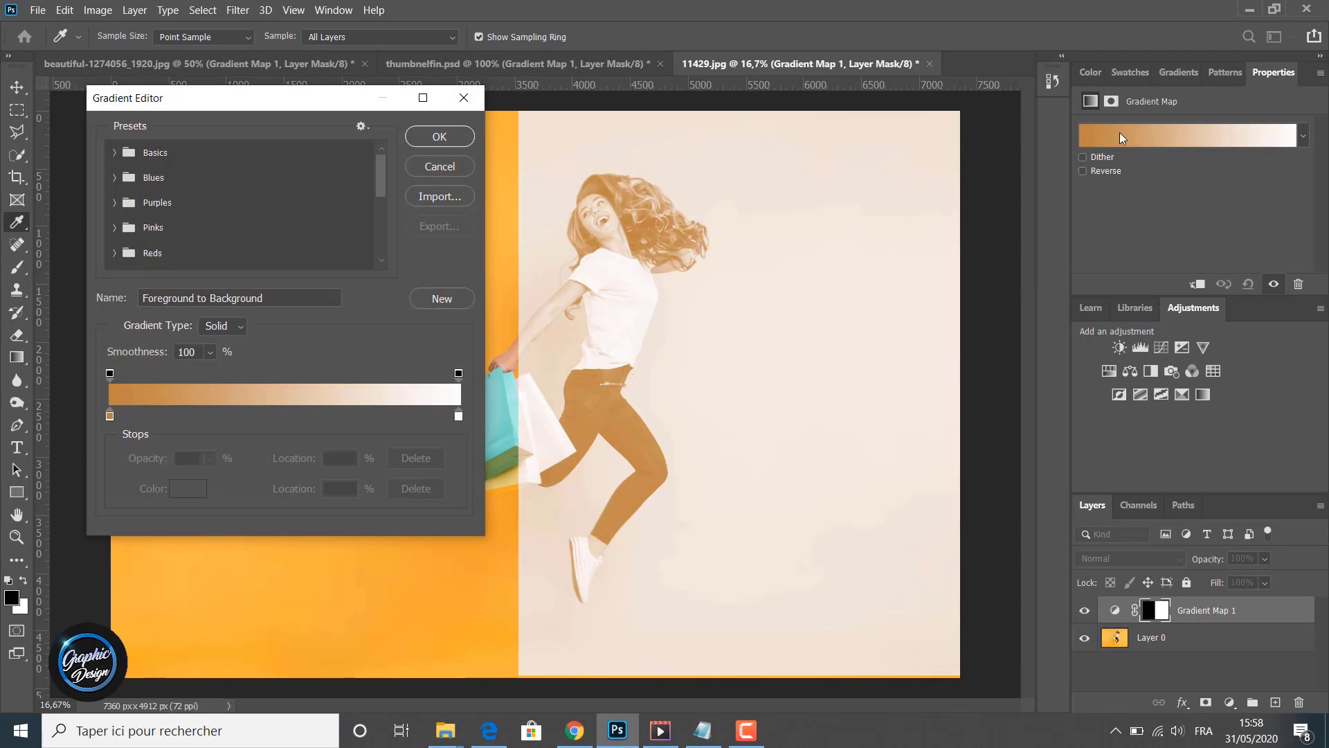
left_click(115, 252)
scroll(140, 259, "down", 1)
left_click(136, 238)
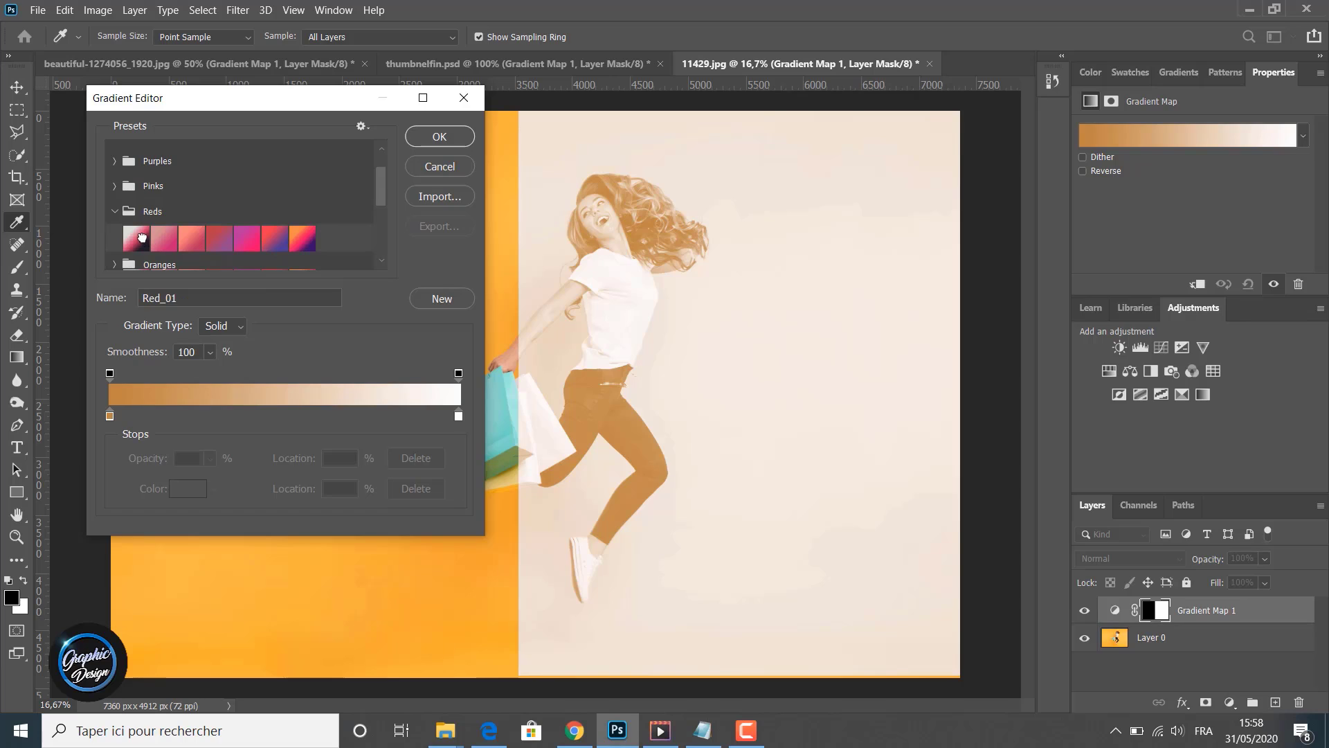
left_click(422, 136)
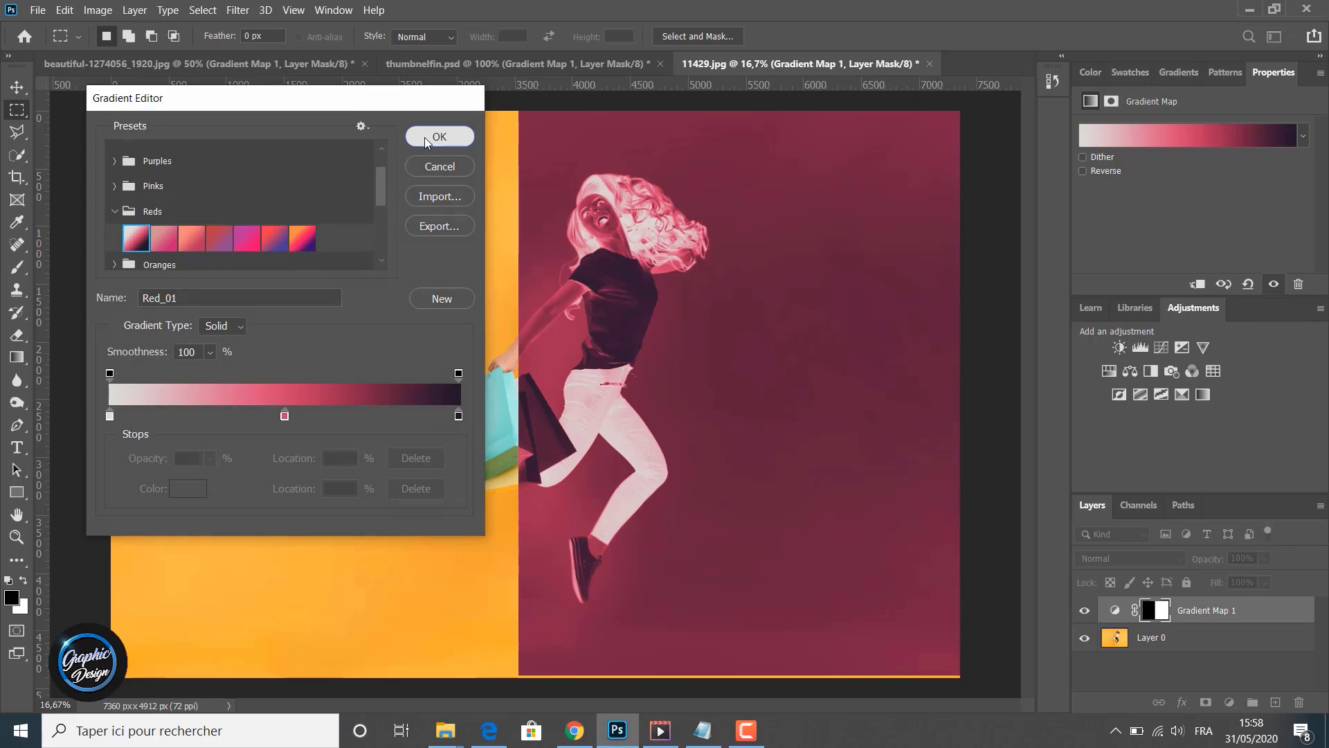
- Reverse the gradient map and set the layer's opacity to 64%
left_click(1083, 171)
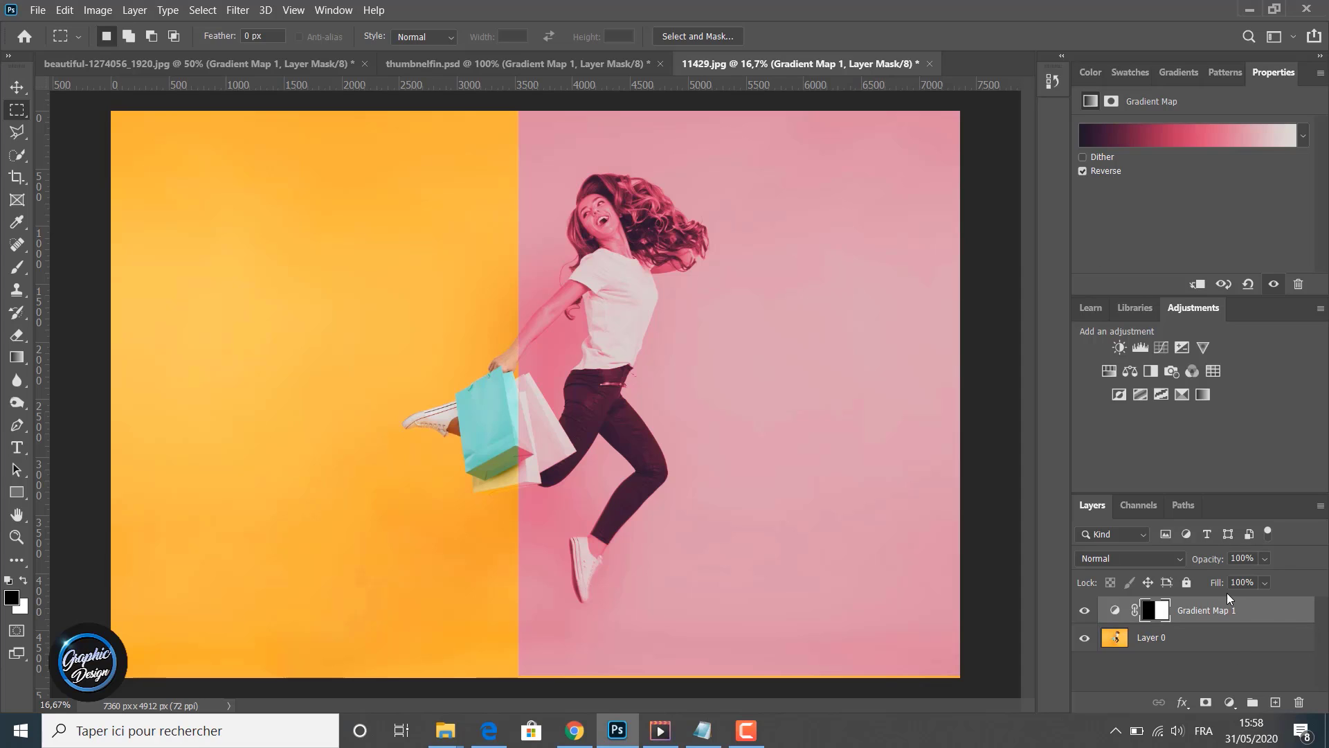
left_click(1265, 558)
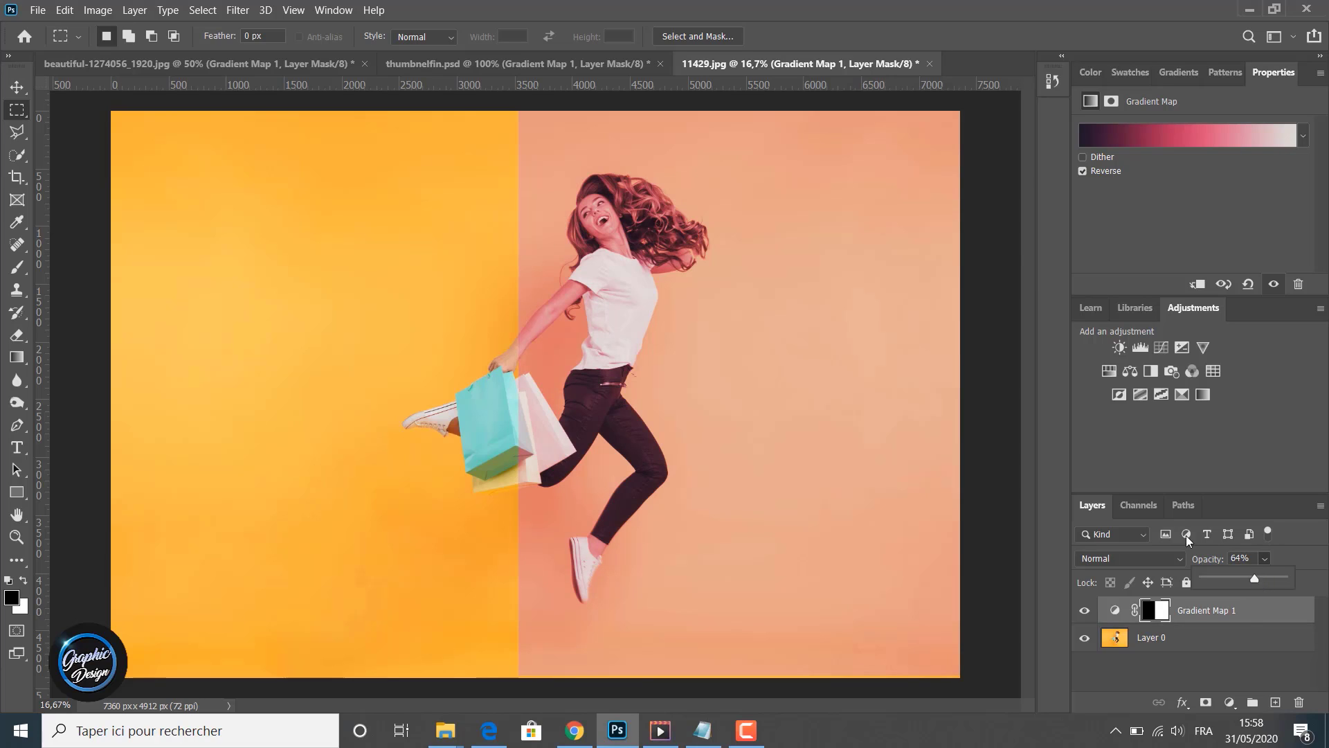
- Nudge the layer mask to the right in large steps with the Move tool
left_click(18, 88)
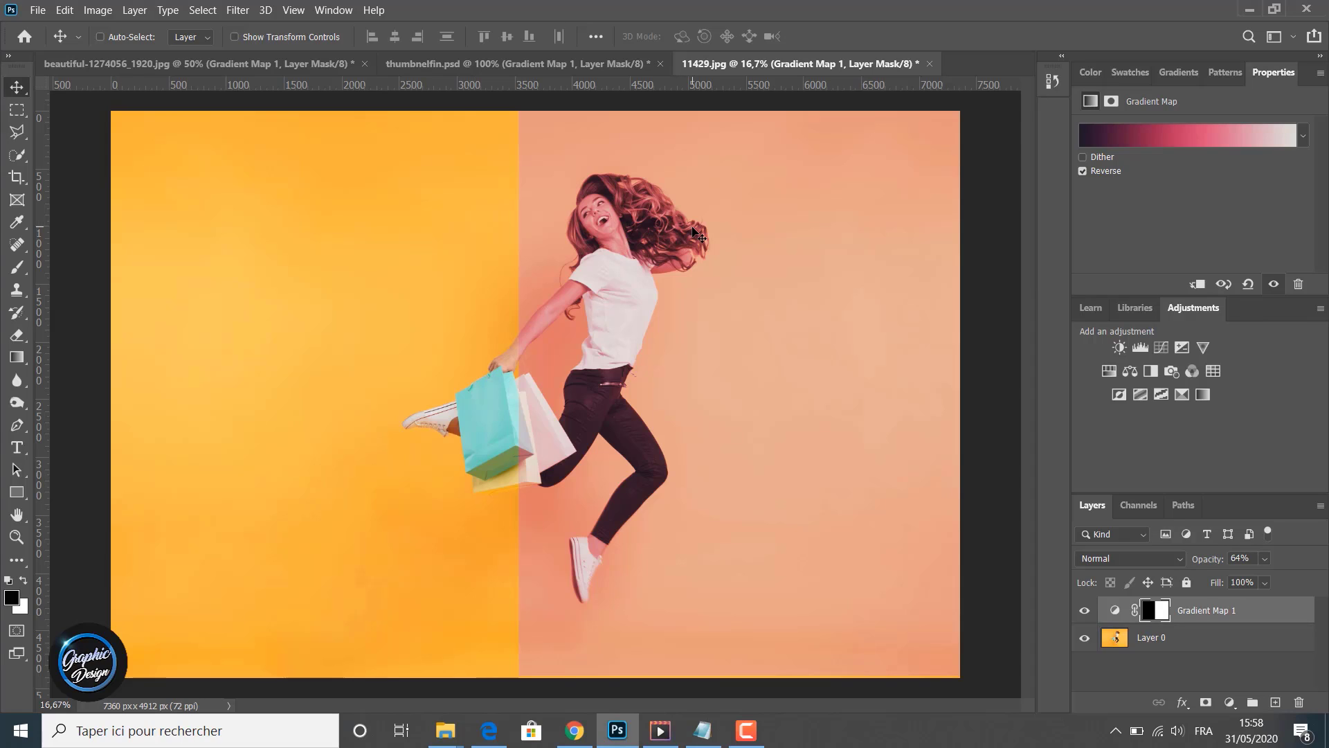
key("shift+Right")
key("shift+Right")
key("shift+Right")
key("shift+Right")
key("shift+Right")
key("shift+Right")
key("shift+Right")
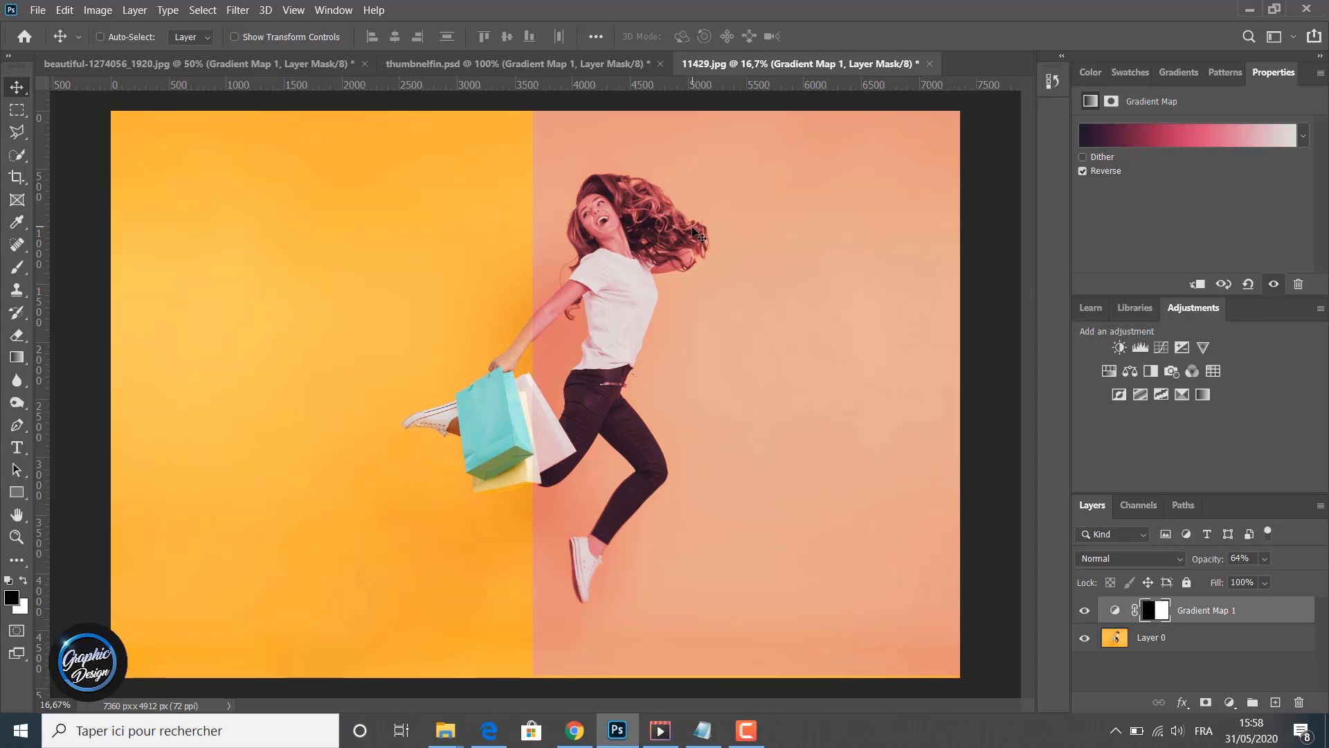
key("shift+Right")
key("shift+Right")
key("shift+Right")
key("shift+Right")
key("shift+Right")
key("shift+Right")
key("shift+Right")
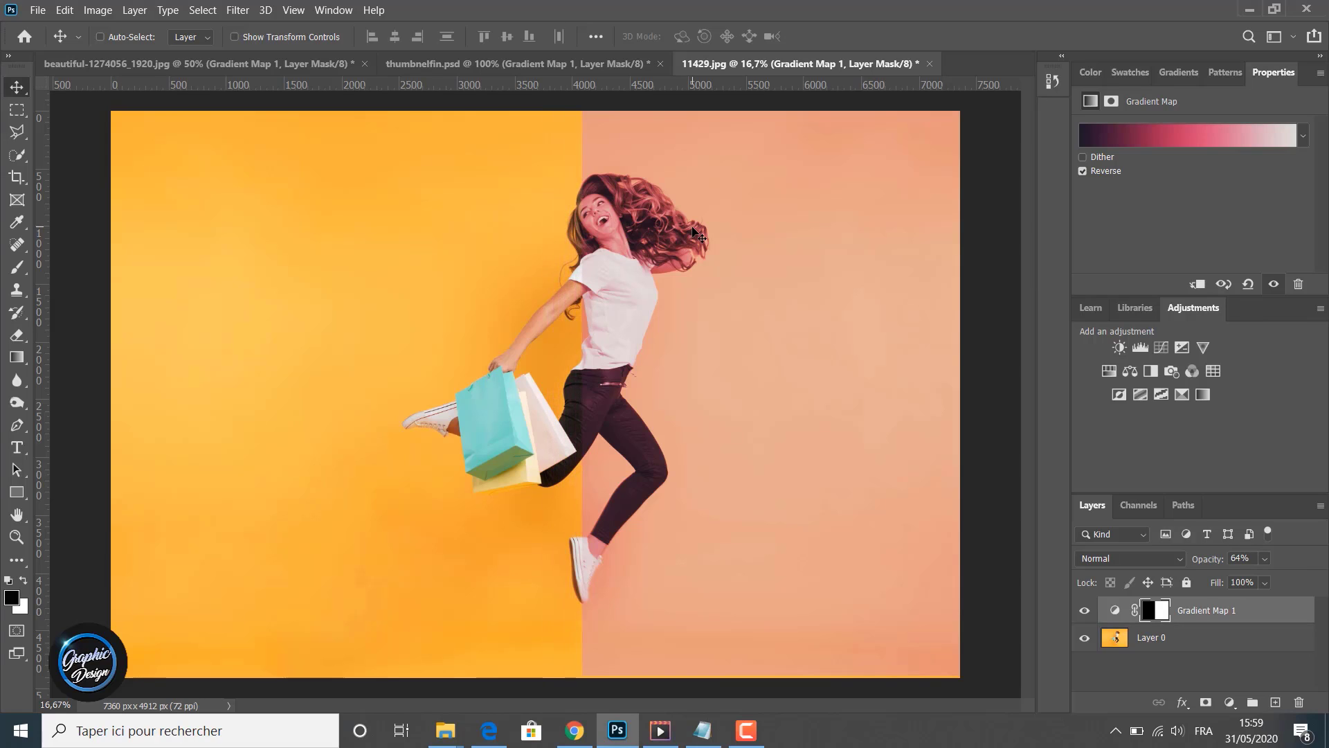
key("shift+Right")
key("shift+Right")
key("shift+Right")
key("shift+Right")
key("shift+Right")
key("shift+Right")
key("shift+Right")
key("shift+Right")
key("shift+Right")
key("shift+Right")
key("shift+Right")
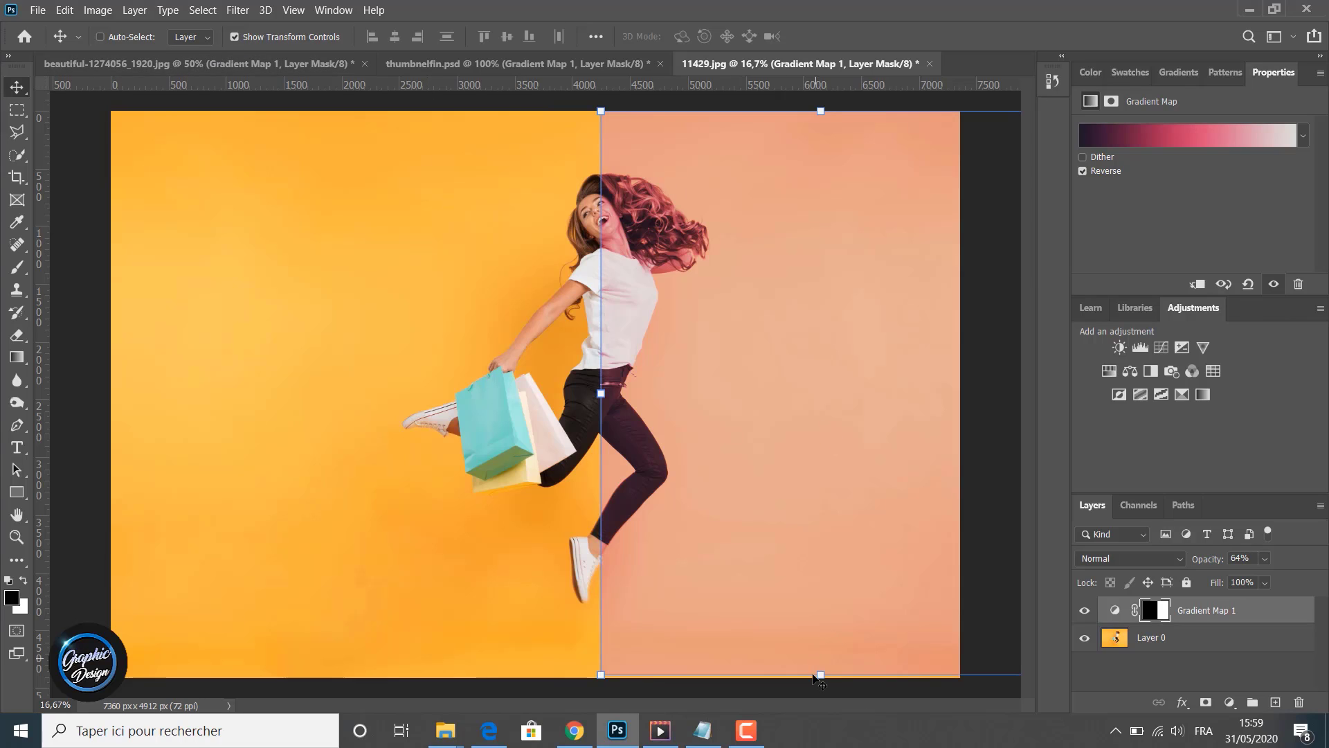
- Stretch the layer mask's height to about 107% so it covers the full canvas, commit, and turn off transform controls
left_click(815, 701)
left_click_drag(815, 700, 817, 697)
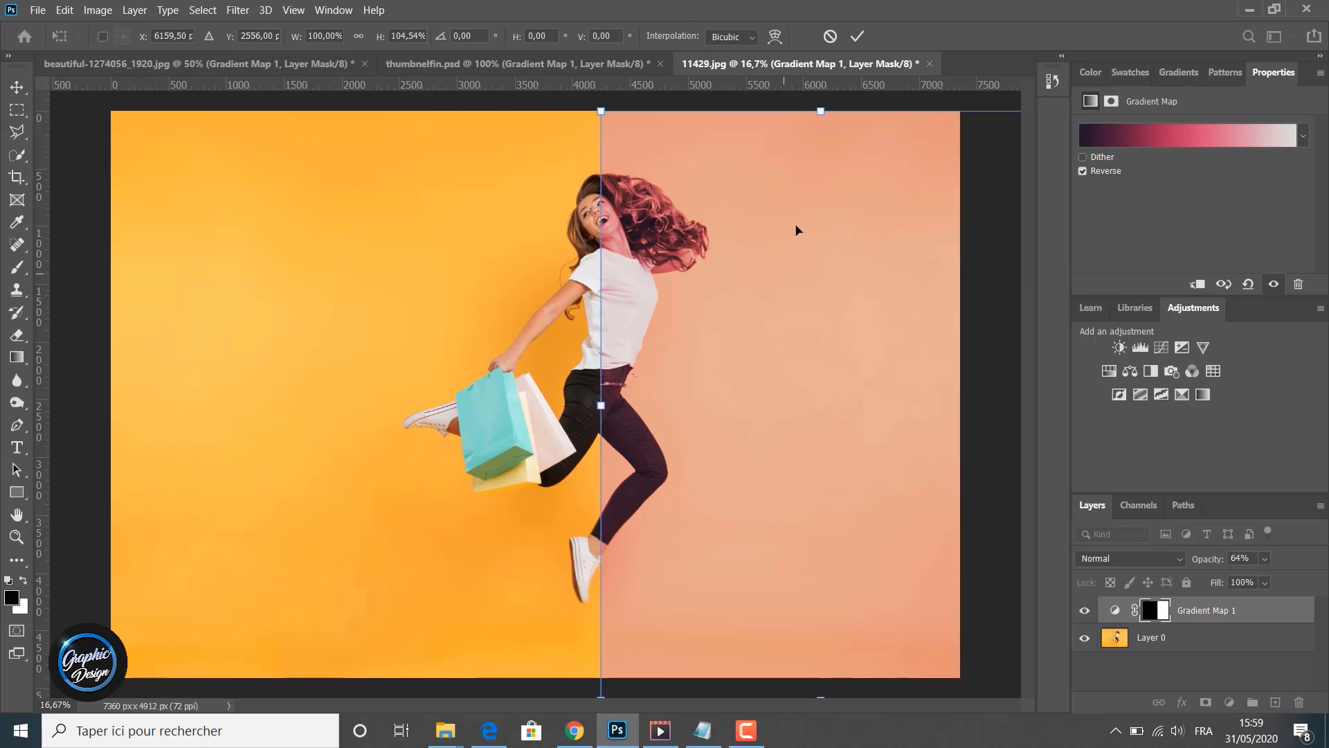
left_click_drag(814, 105, 814, 94)
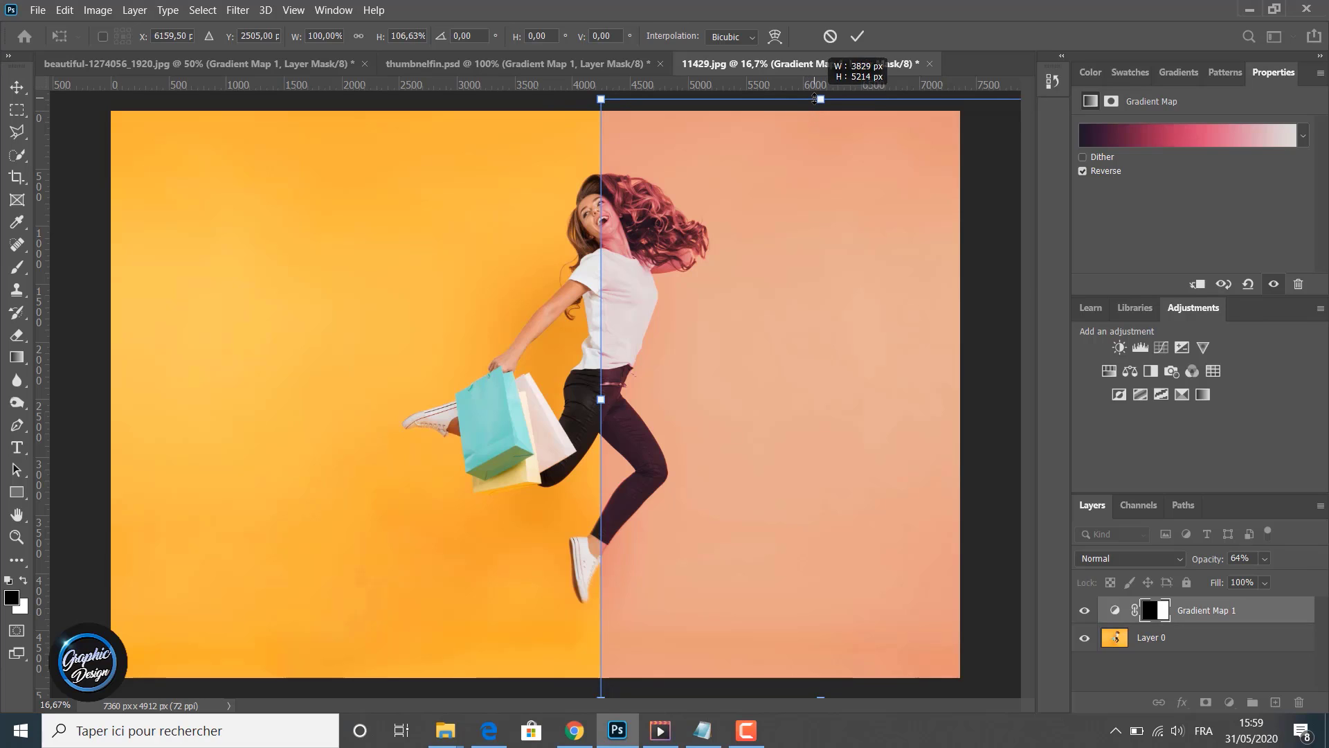
left_click(857, 36)
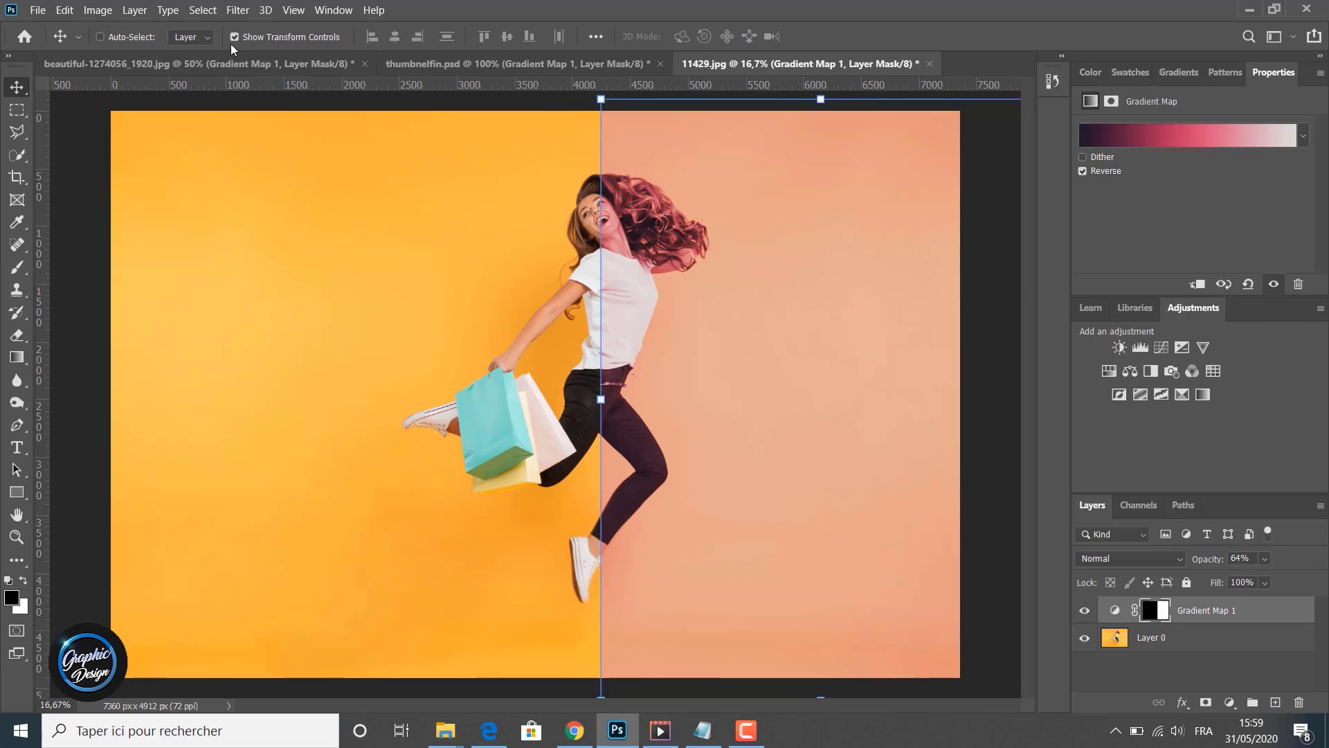
left_click(235, 37)
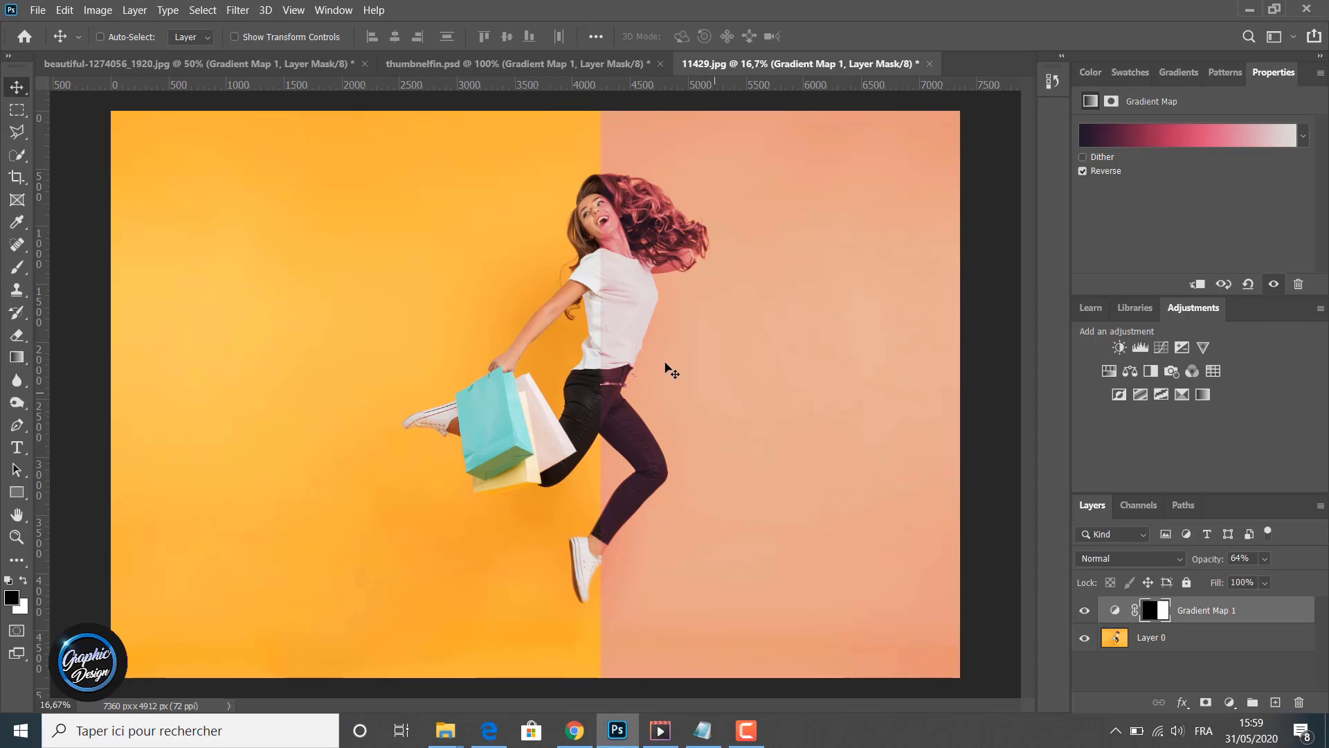
- Toggle the gradient map layer's visibility repeatedly to compare the masked result
left_click(1084, 611)
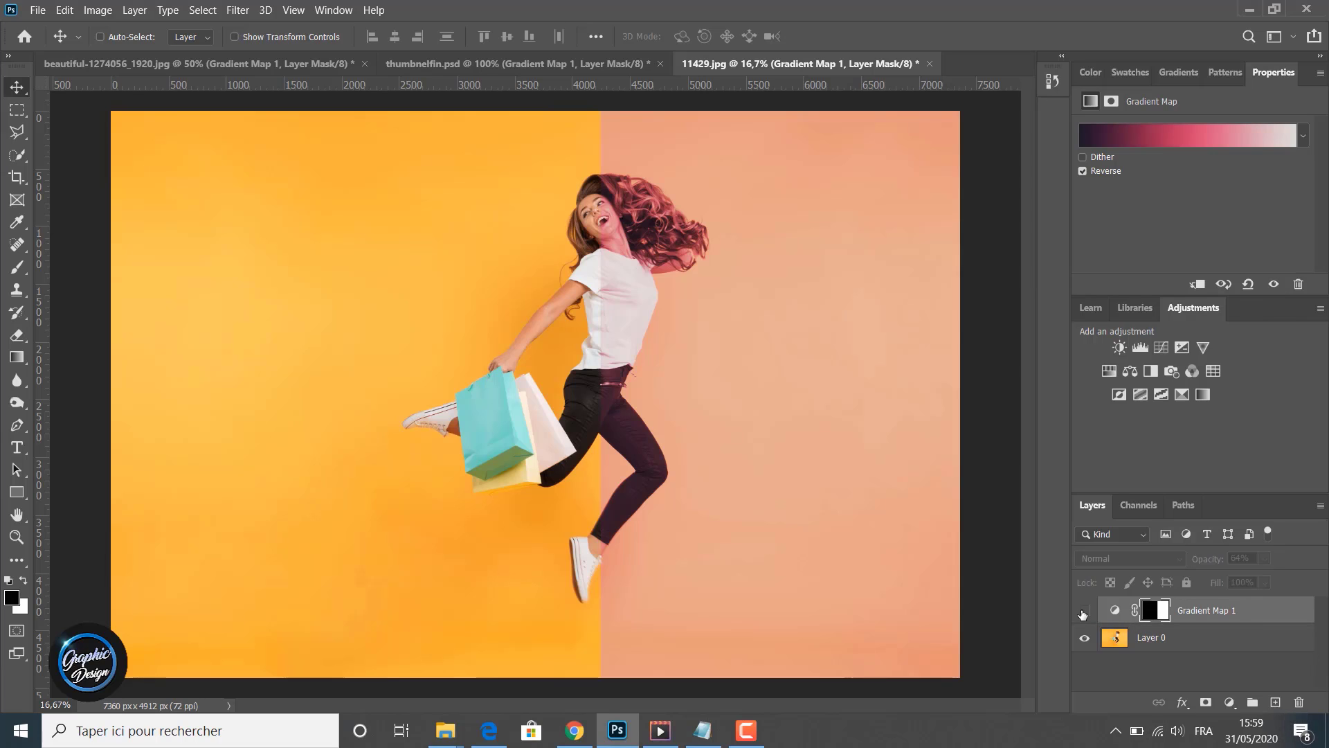
left_click(1084, 610)
left_click(1084, 610)
left_click(1084, 610)
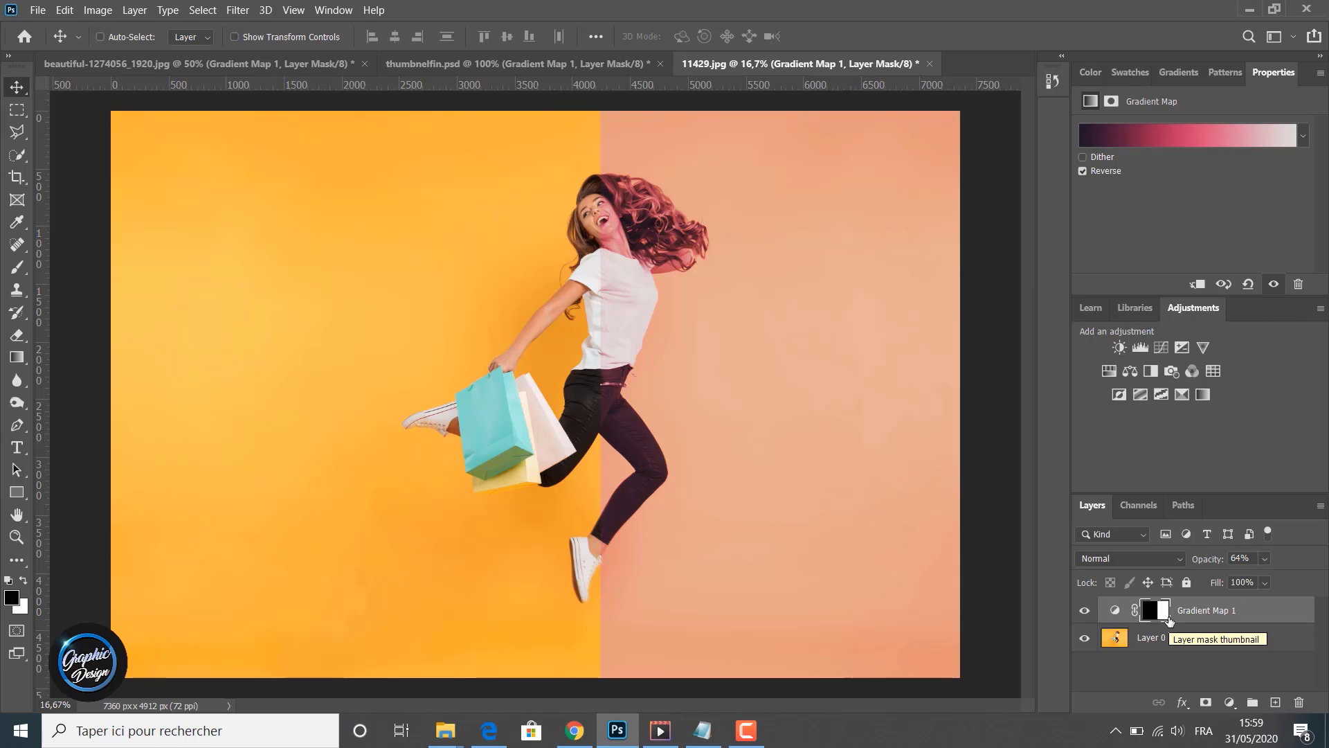
- Delete the layer mask from the gradient map layer
left_click_drag(1169, 618, 1300, 704)
left_click(617, 286)
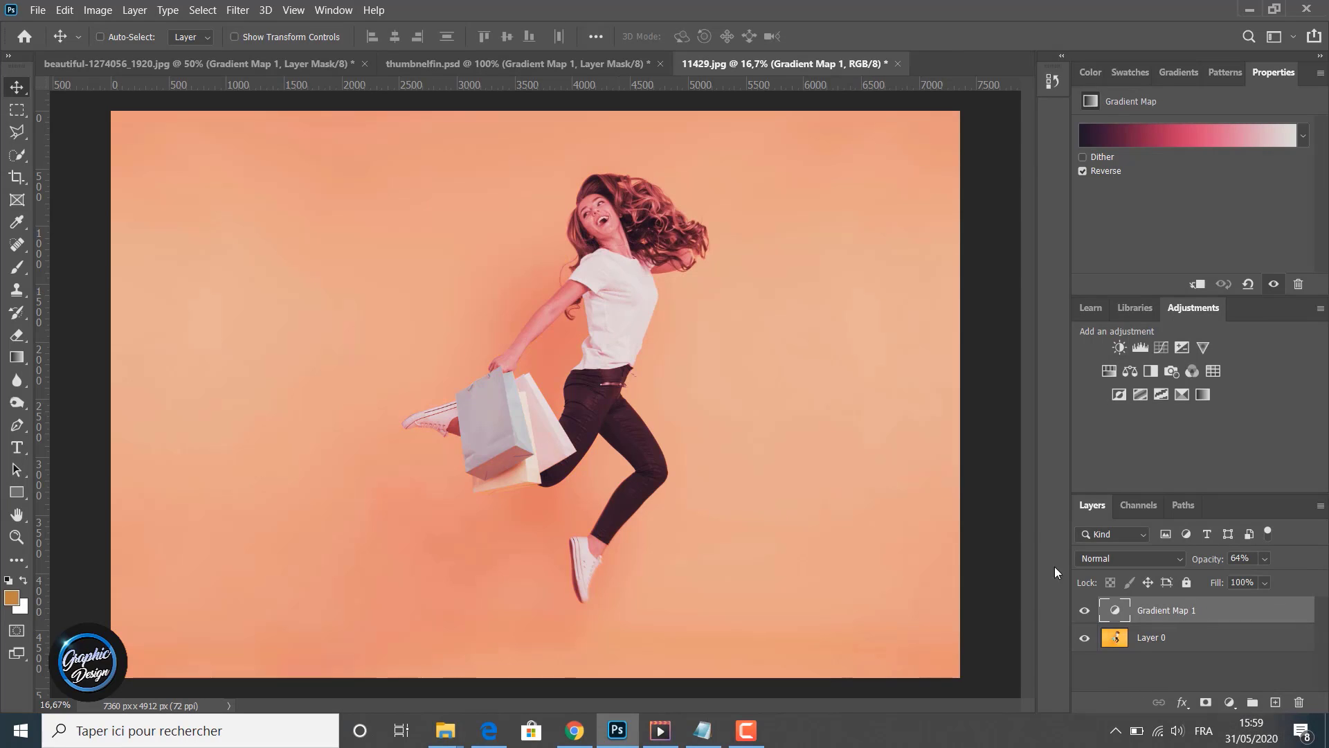
- Select the lower-right triangle below the diagonal with the Polygonal Lasso tool and add a layer mask from it
left_click(20, 139)
right_click(20, 139)
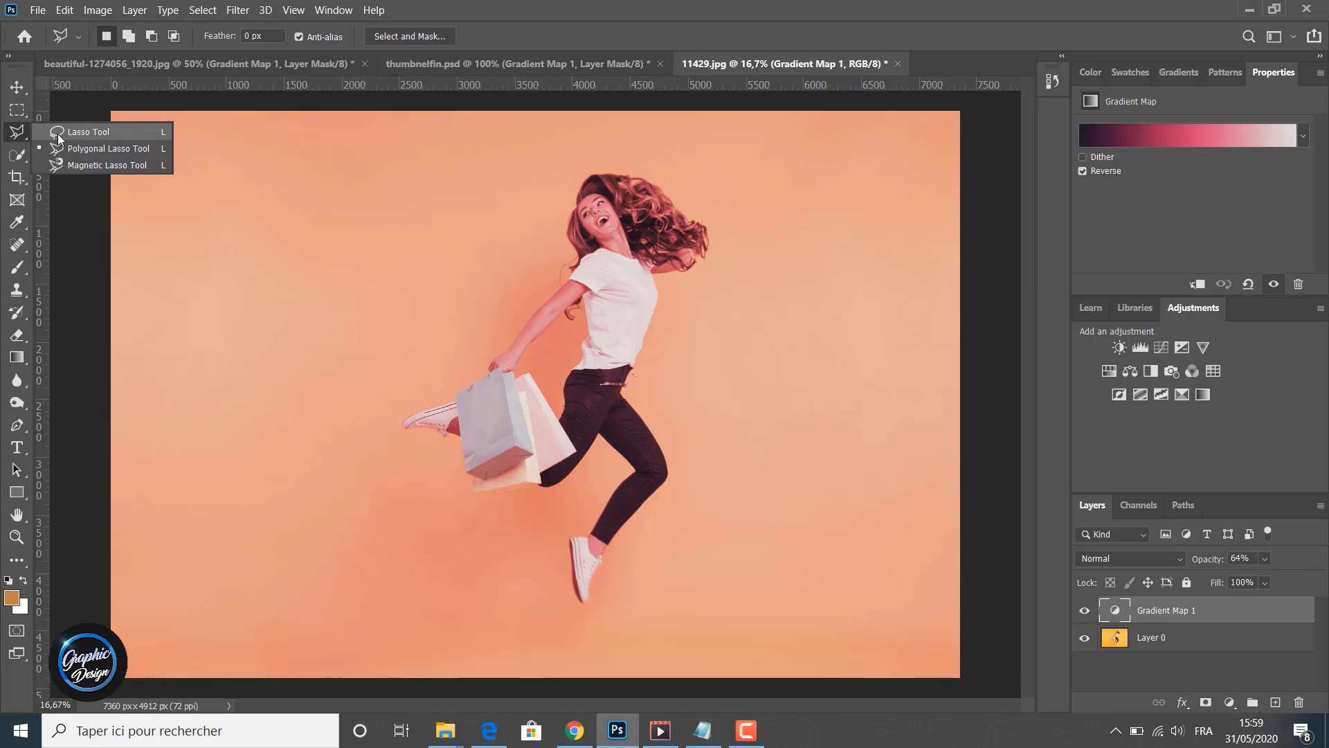
left_click(85, 149)
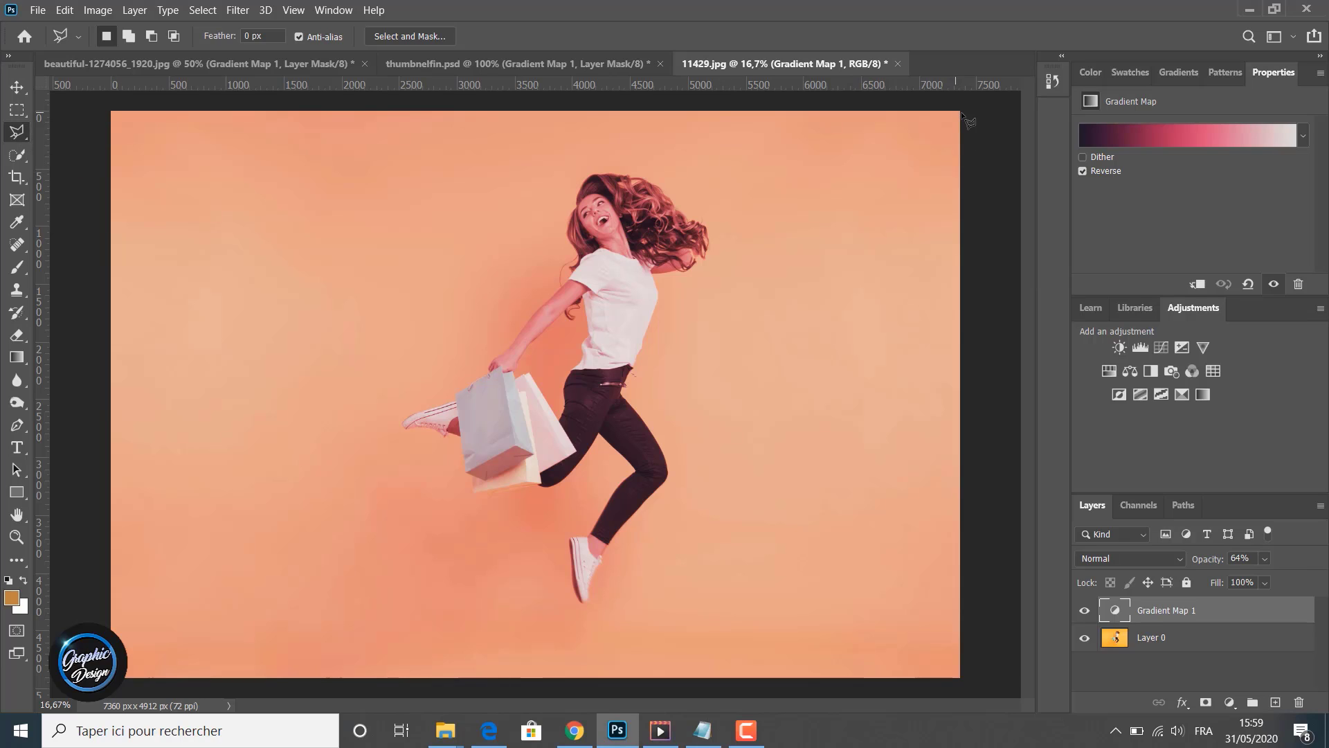
left_click(957, 114)
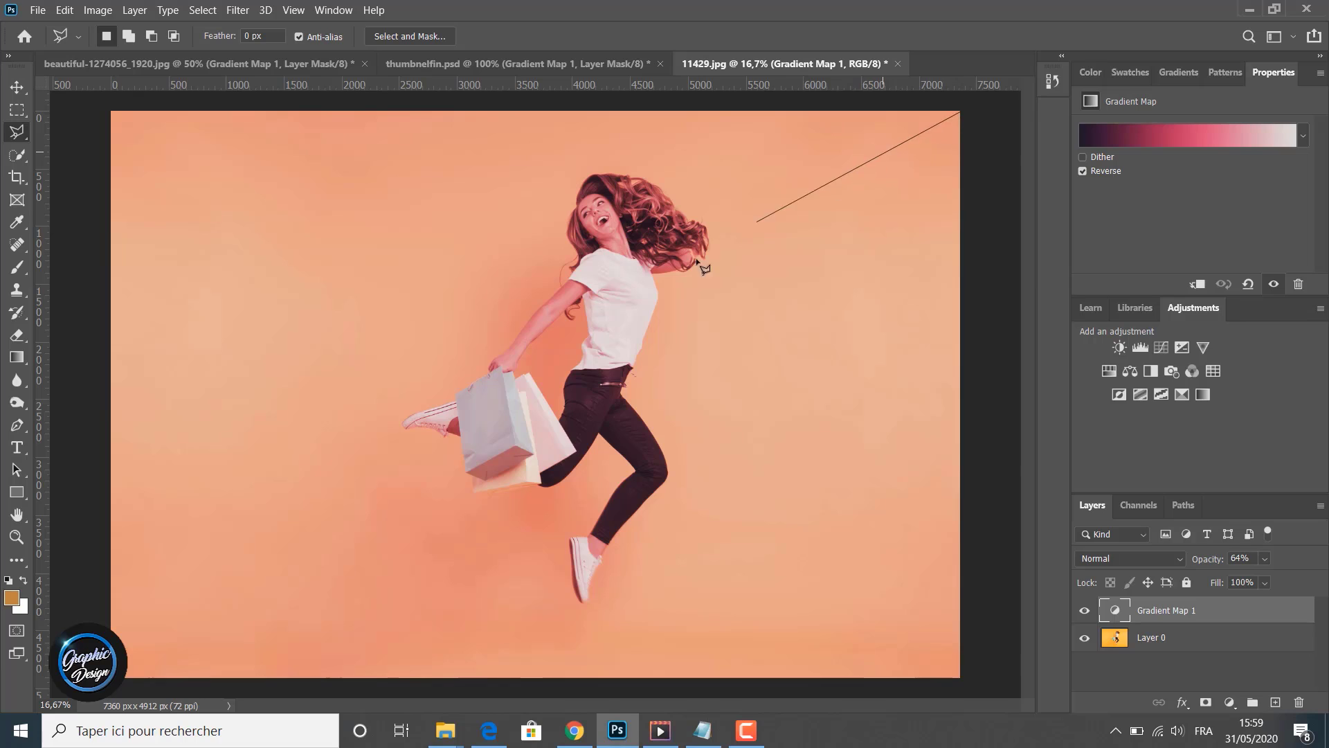
left_click(124, 677)
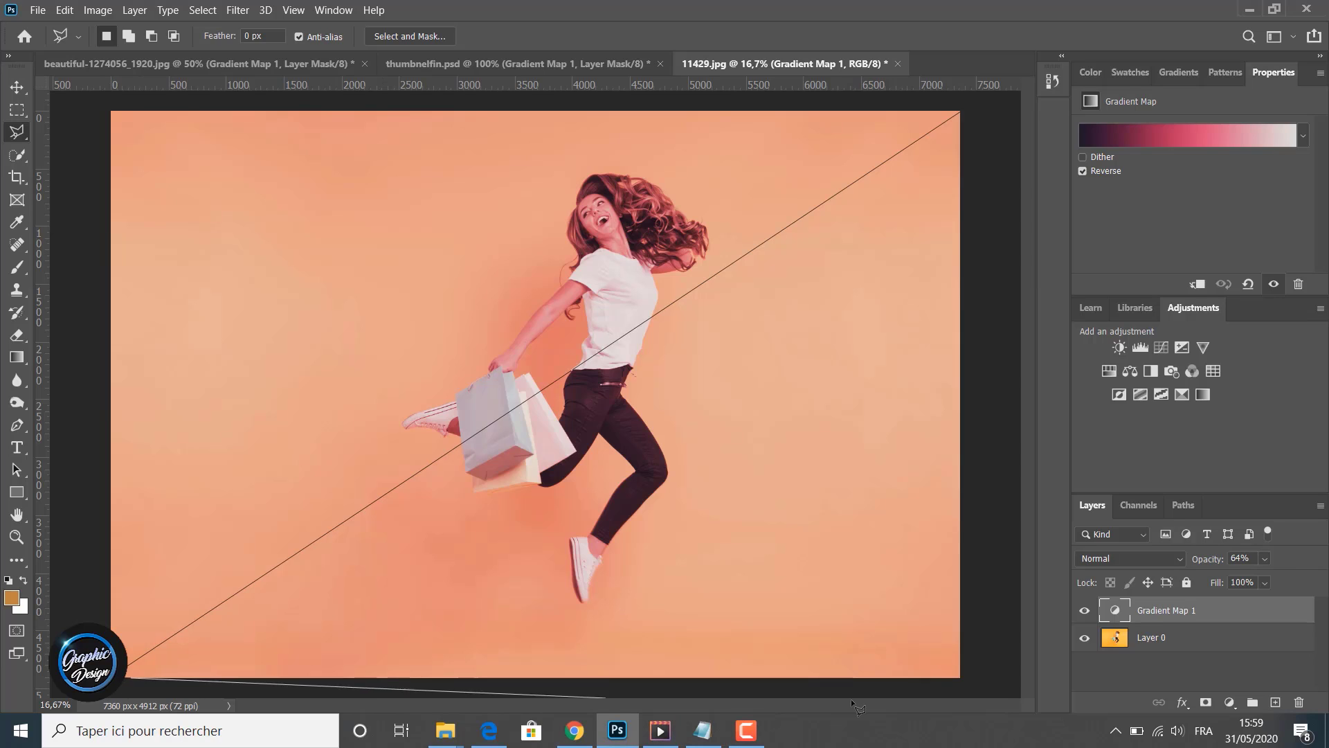
left_click(976, 684)
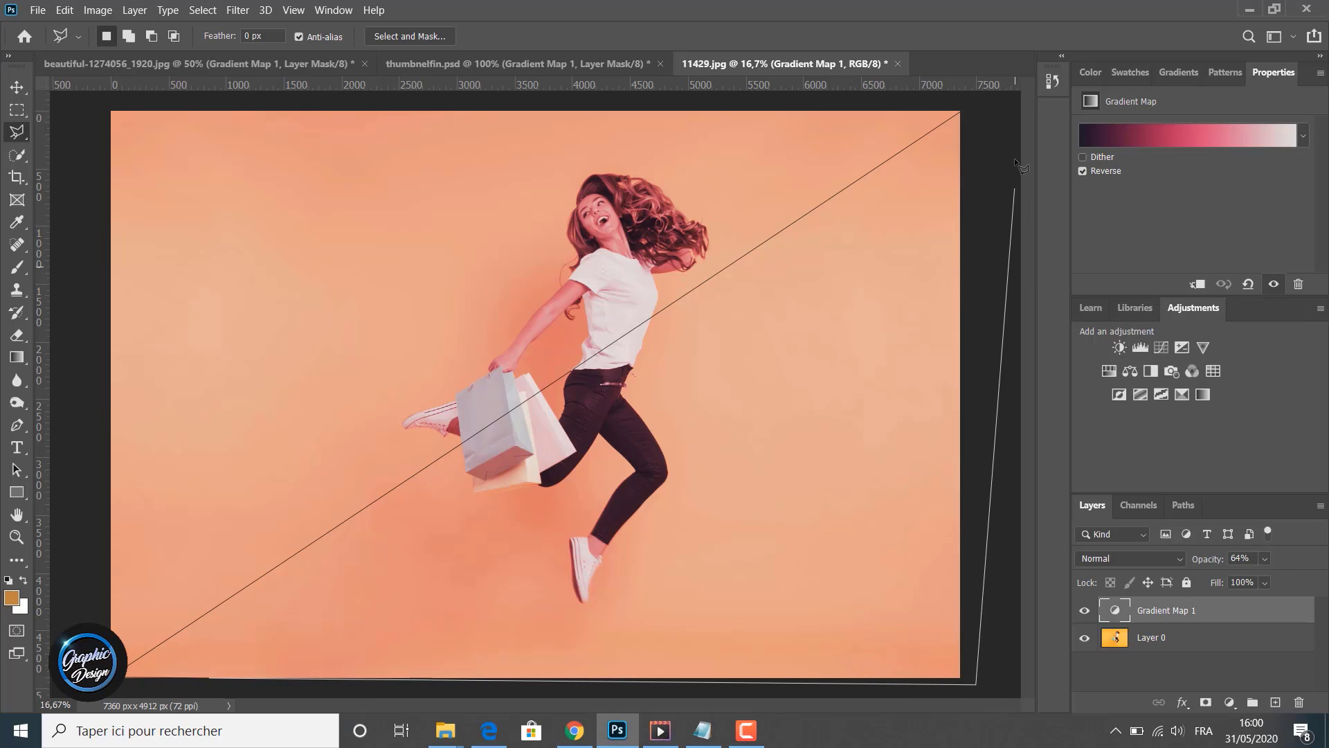
left_click(998, 26)
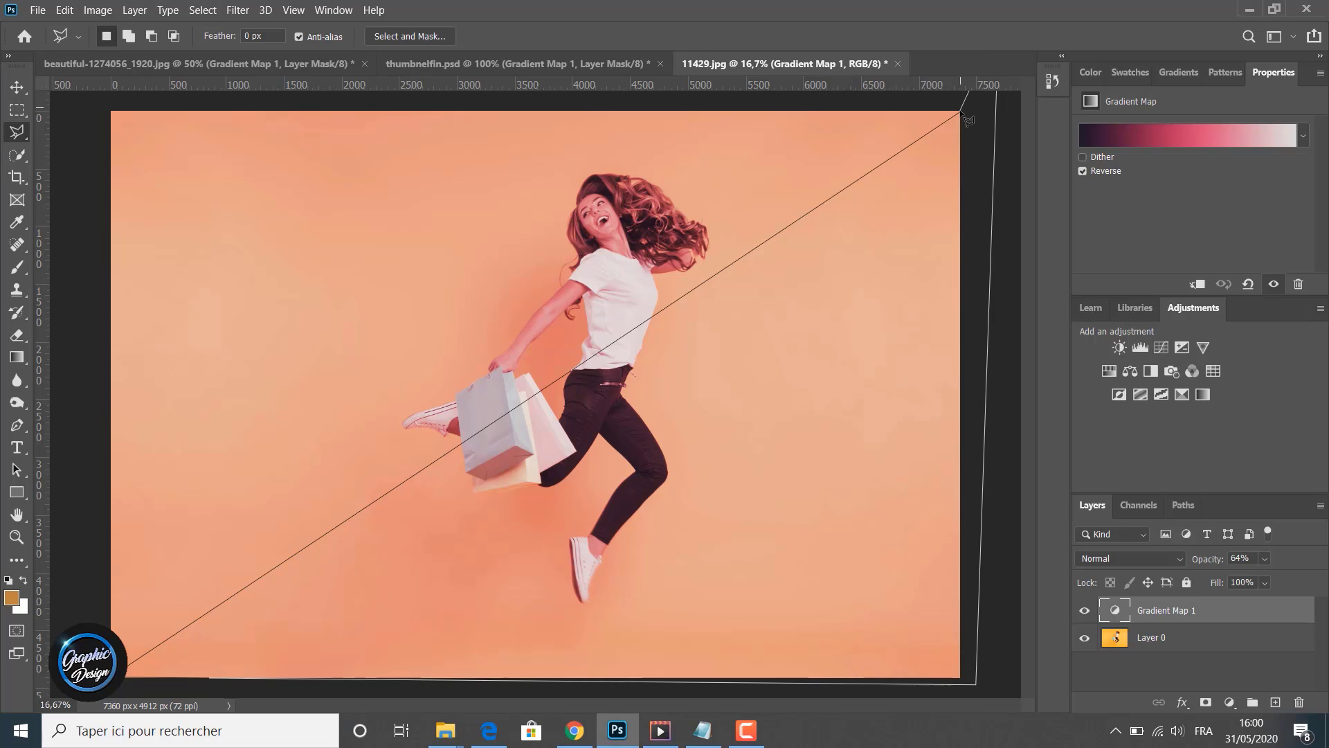
left_click(960, 111)
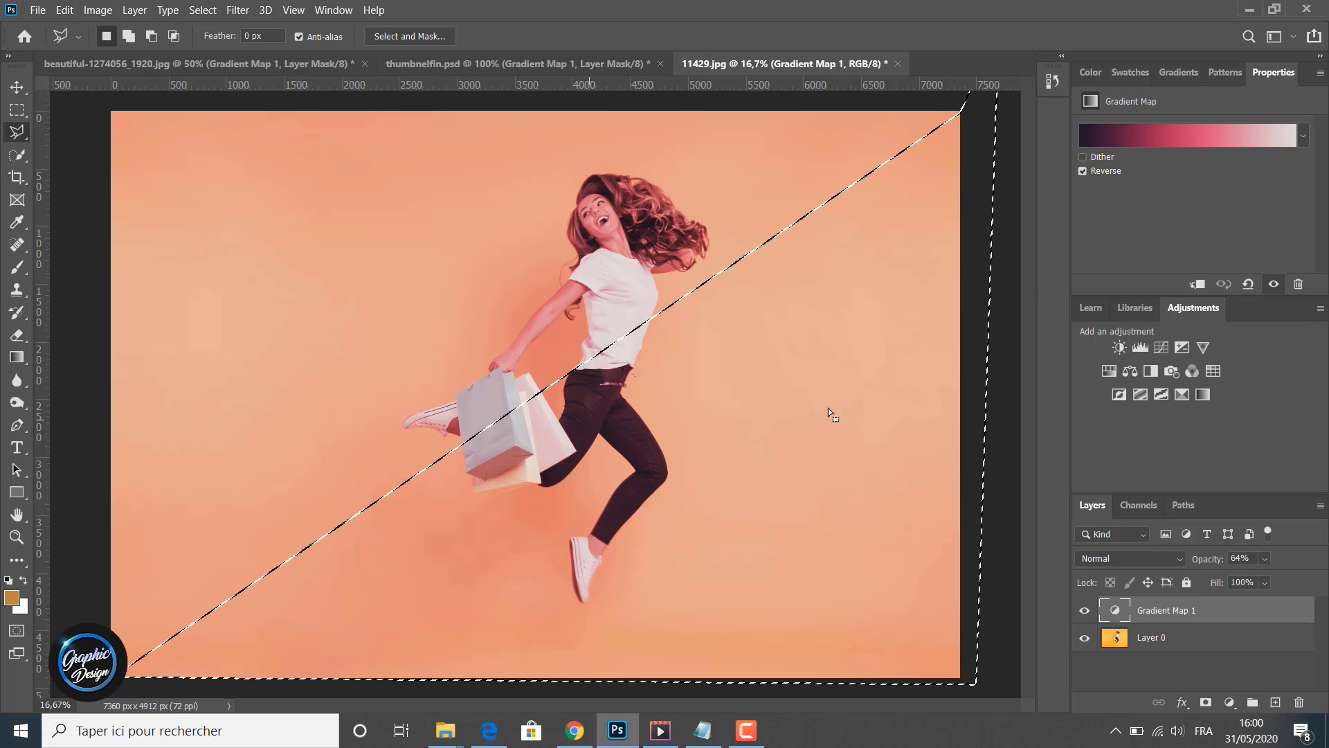
left_click(1208, 701)
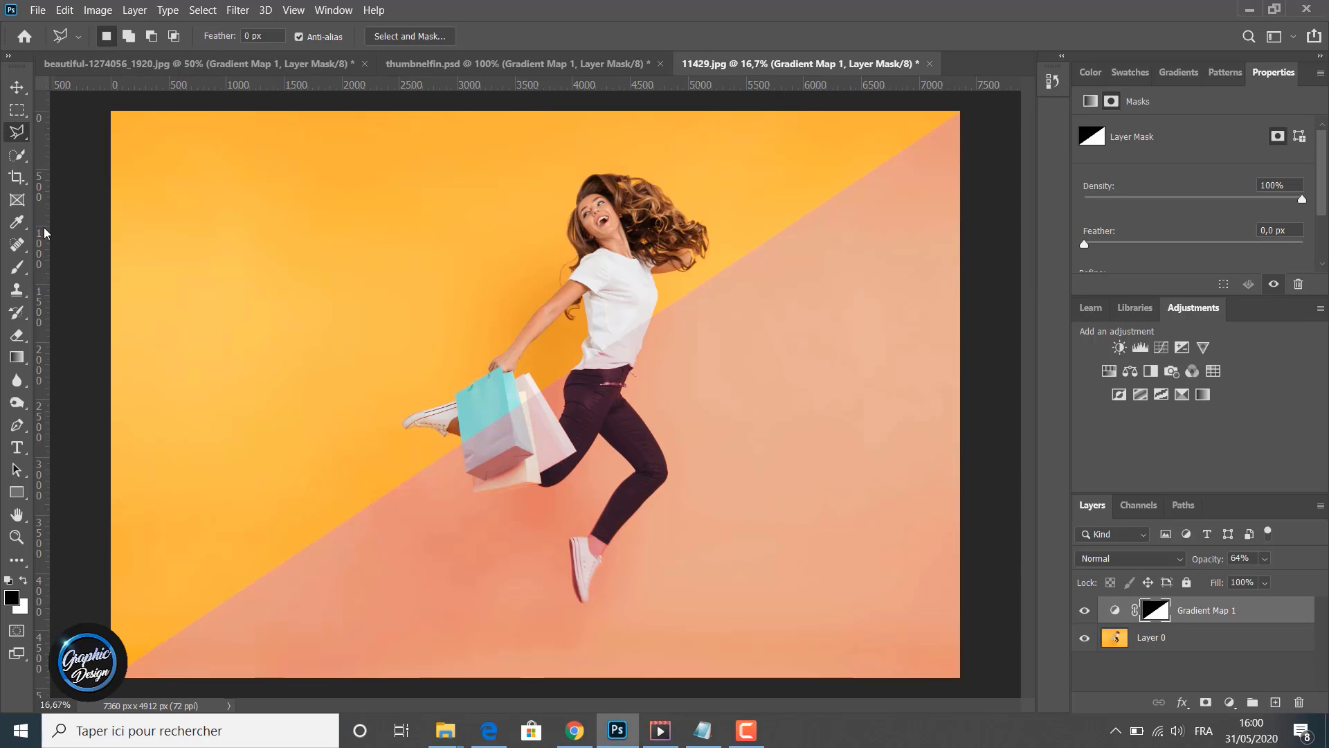
- Switch to the beautiful-1274056_1920.jpg document and then to thumbnelfin.psd to compare
left_click(108, 64)
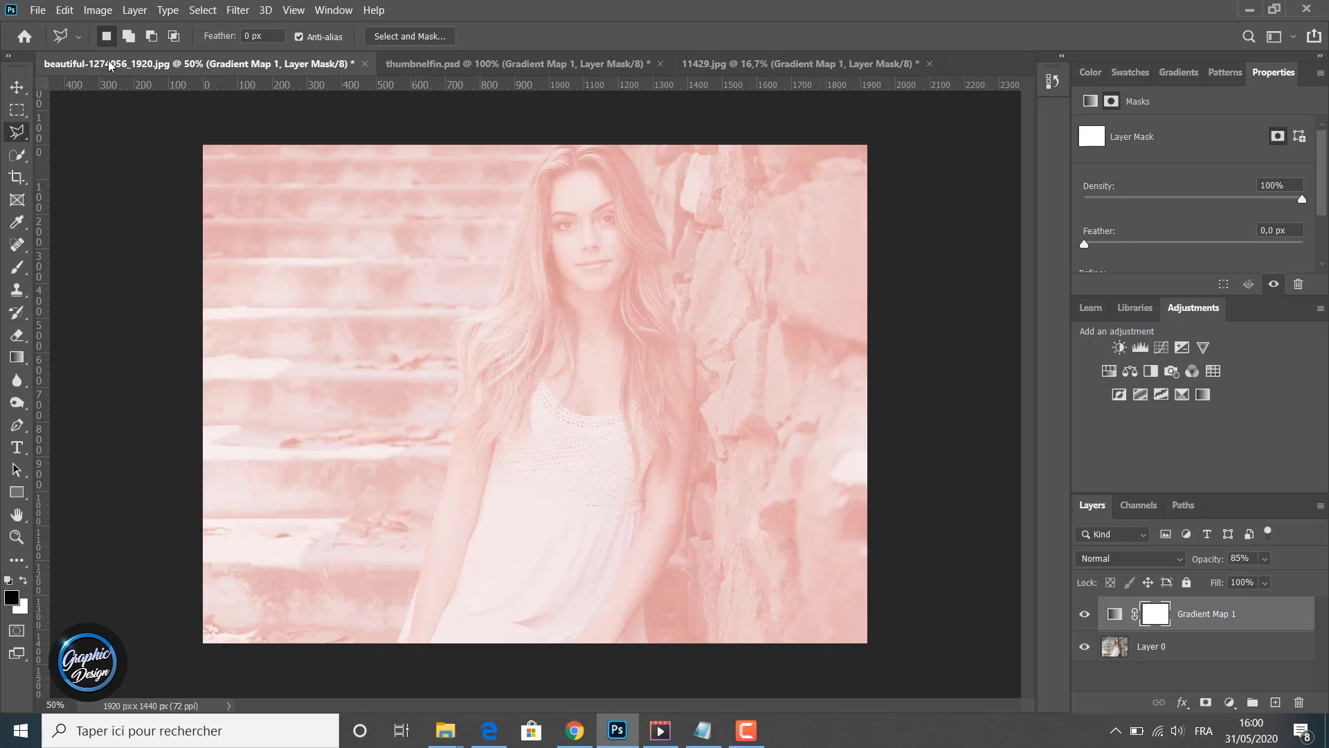
left_click(450, 65)
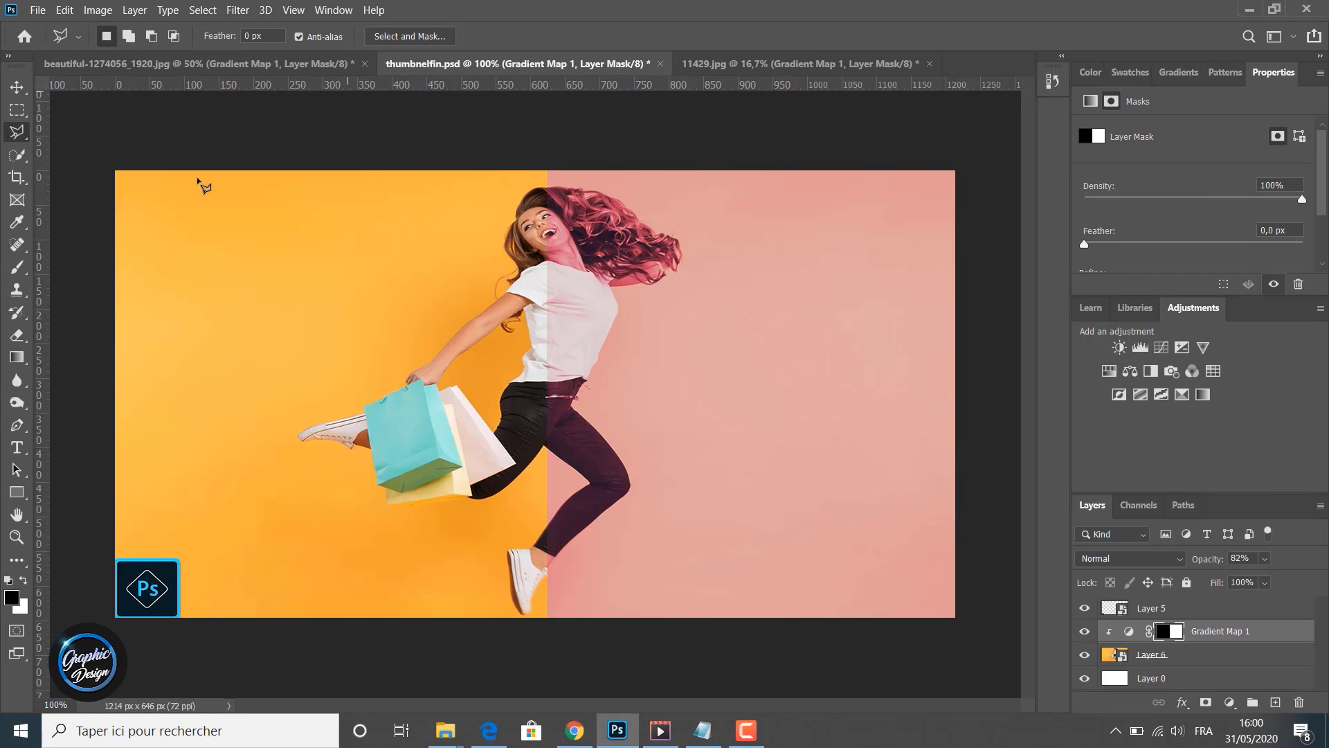